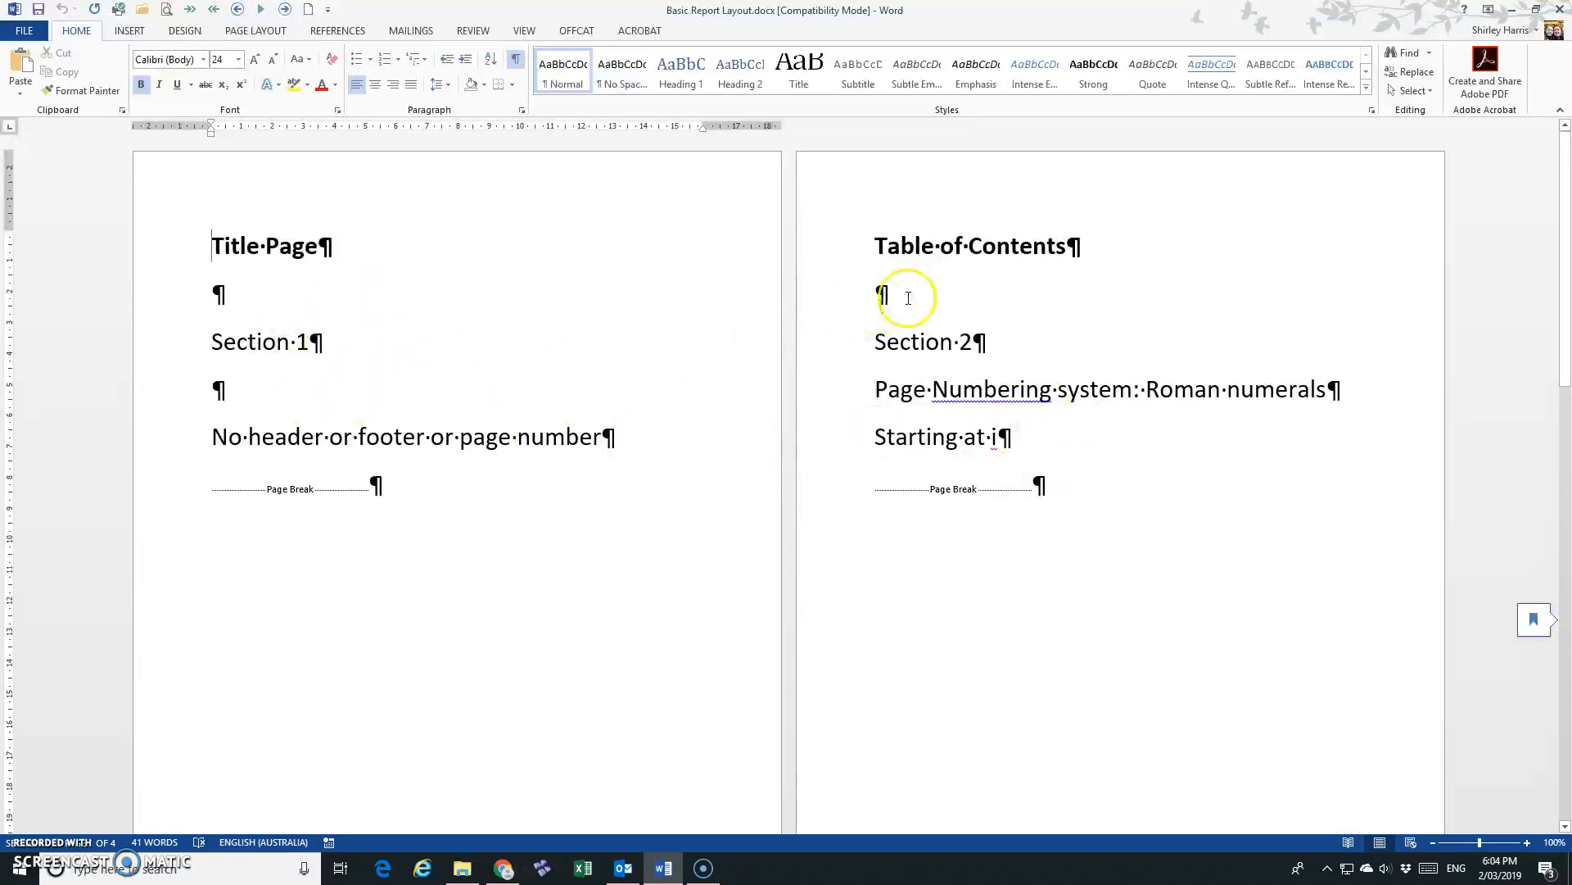
# Step: Examine the planned sections and page numbering on the title, table of contents and report body pages
pyautogui.click(1009, 246)
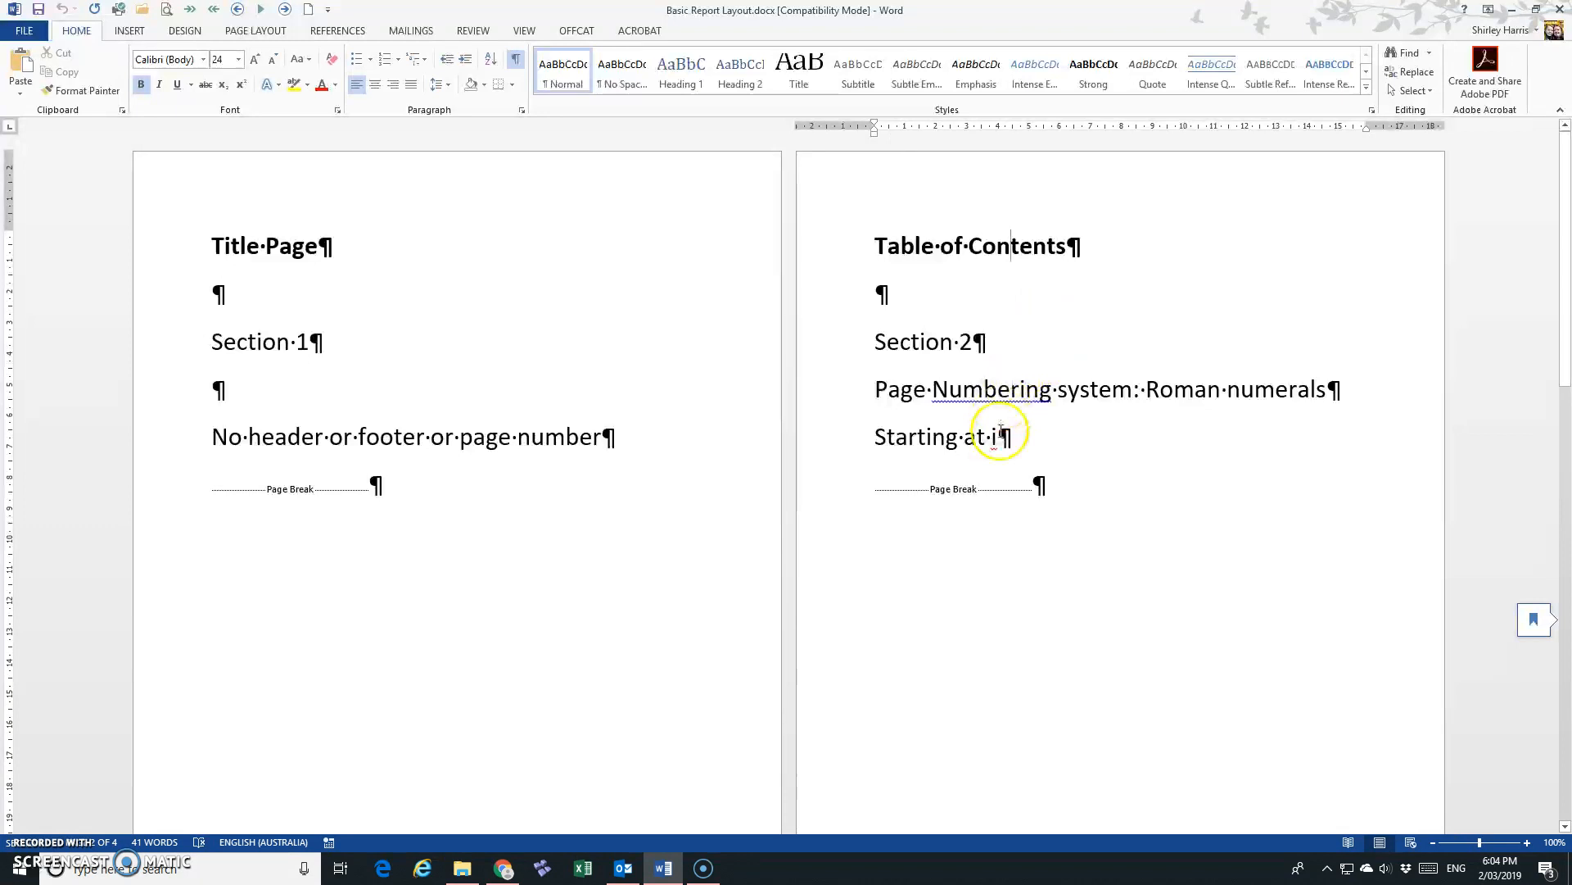
pyautogui.scroll(-3, 1012, 457)
pyautogui.scroll(-6, 1012, 456)
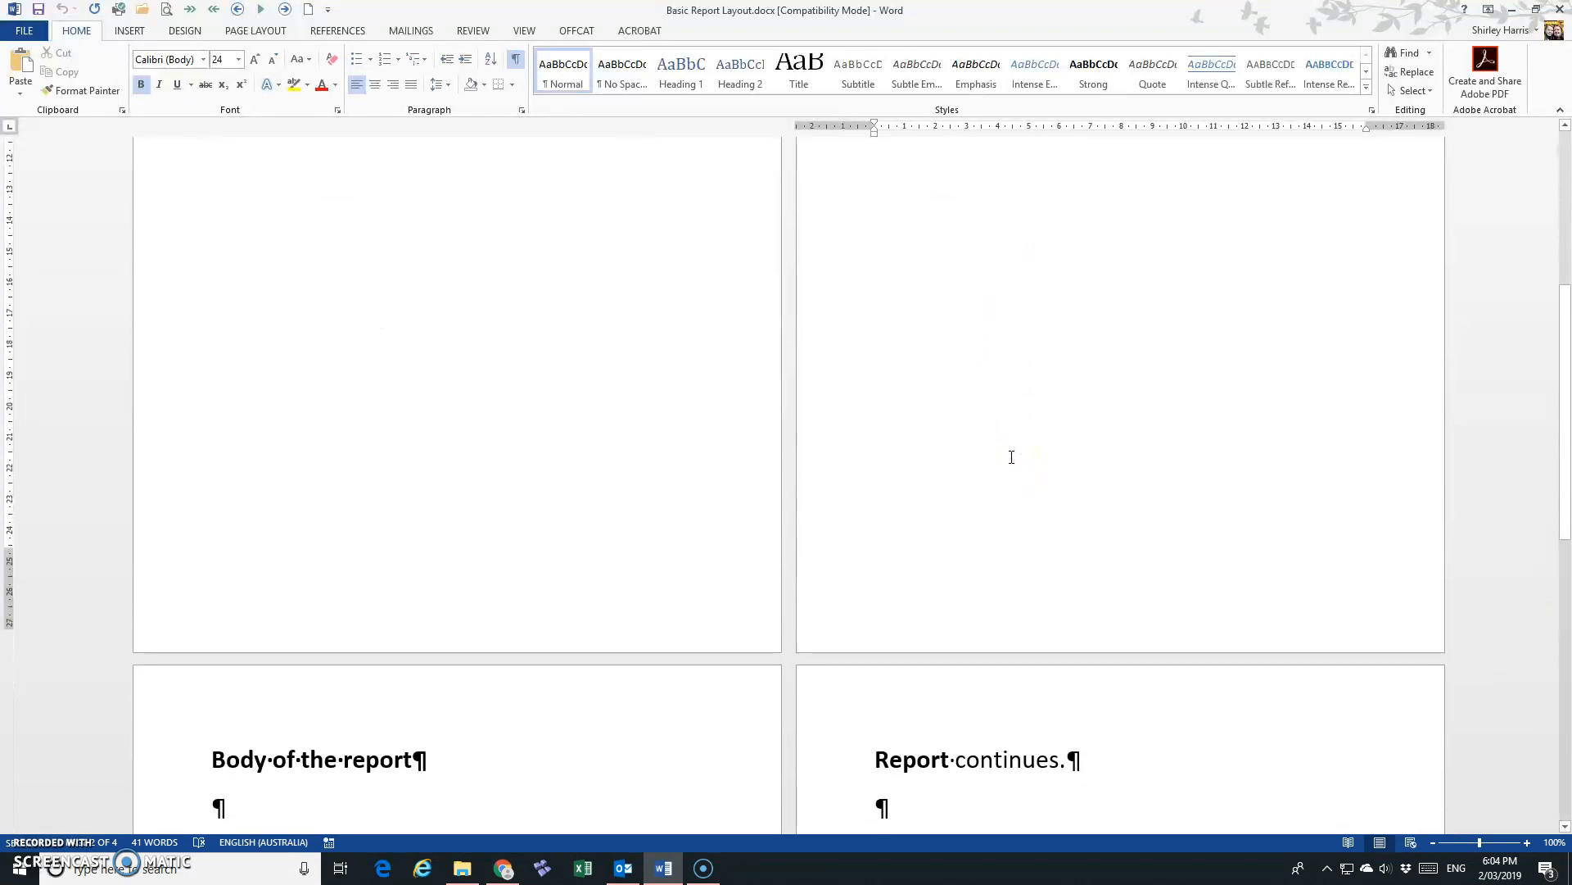
pyautogui.click(378, 424)
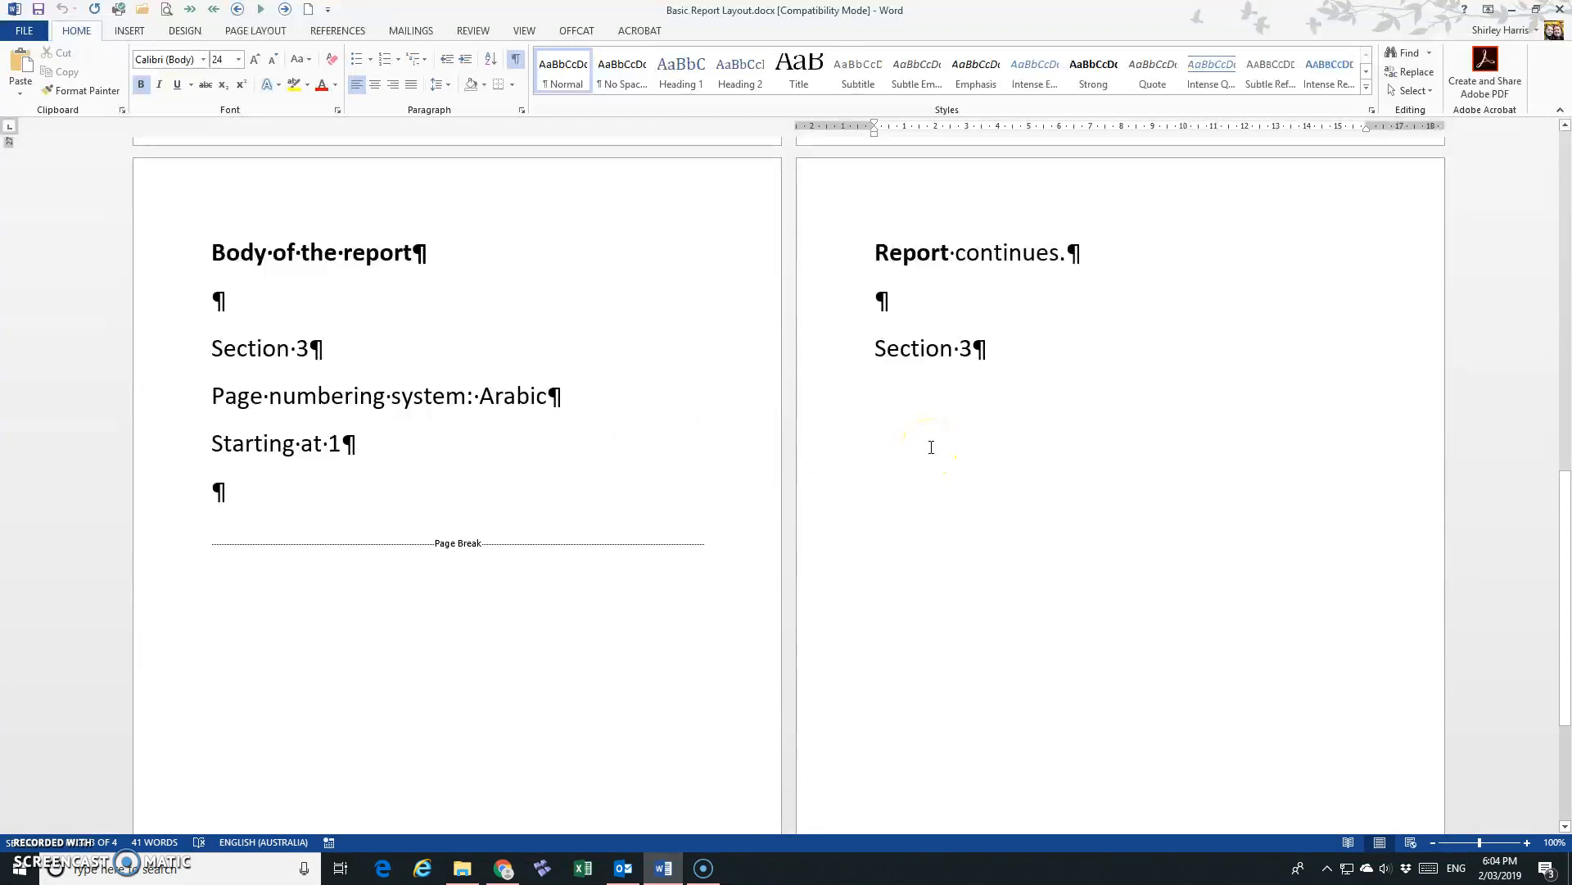
pyautogui.scroll(1, 931, 447)
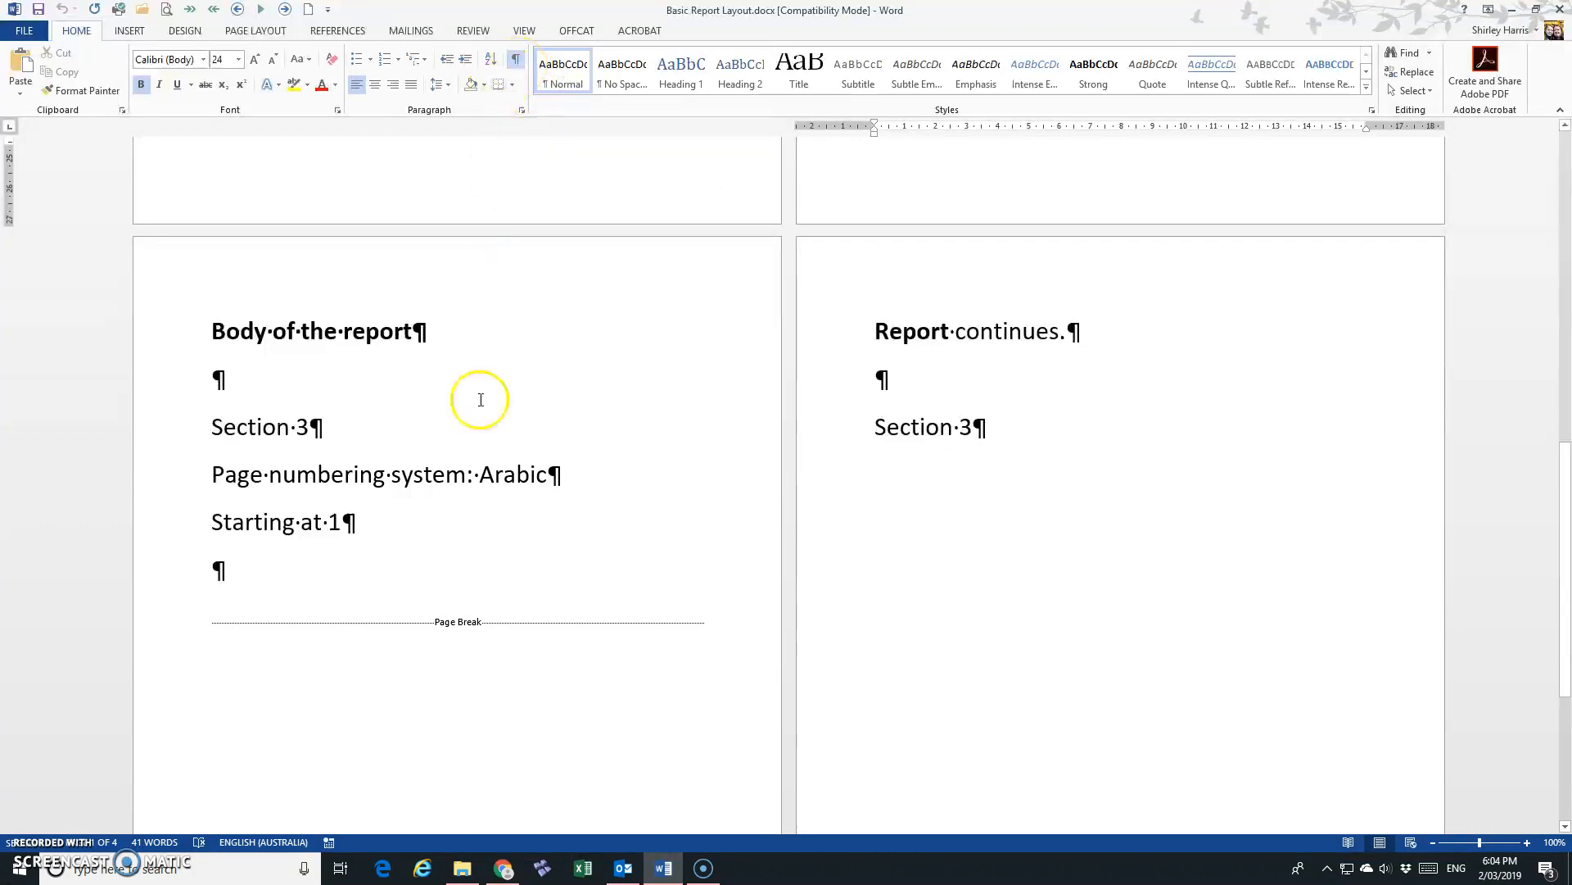
pyautogui.scroll(8, 410, 633)
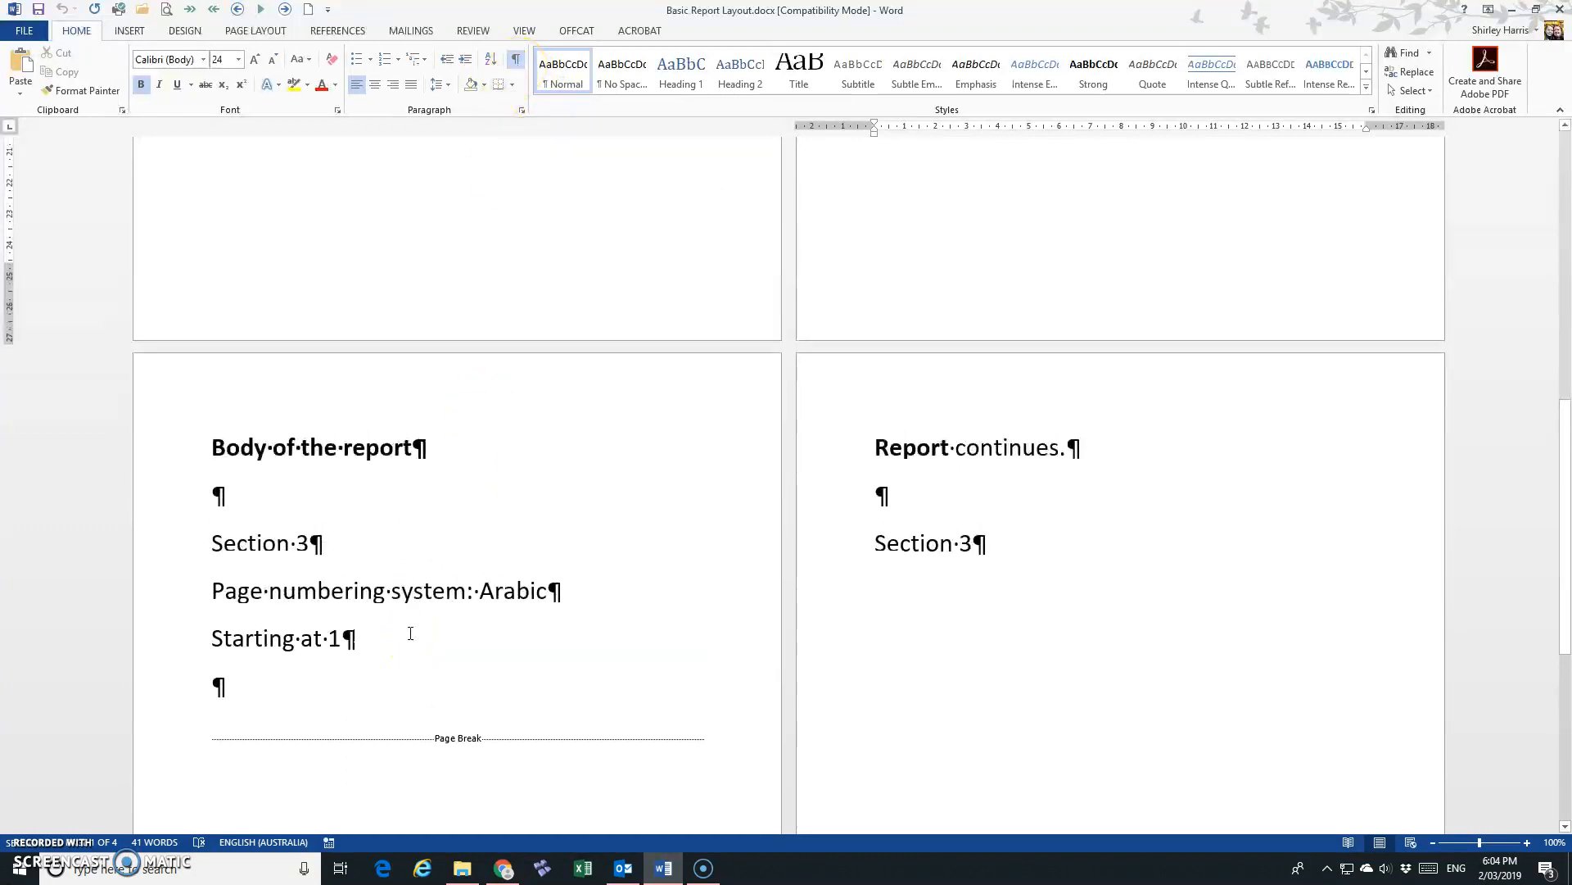
pyautogui.scroll(5, 410, 633)
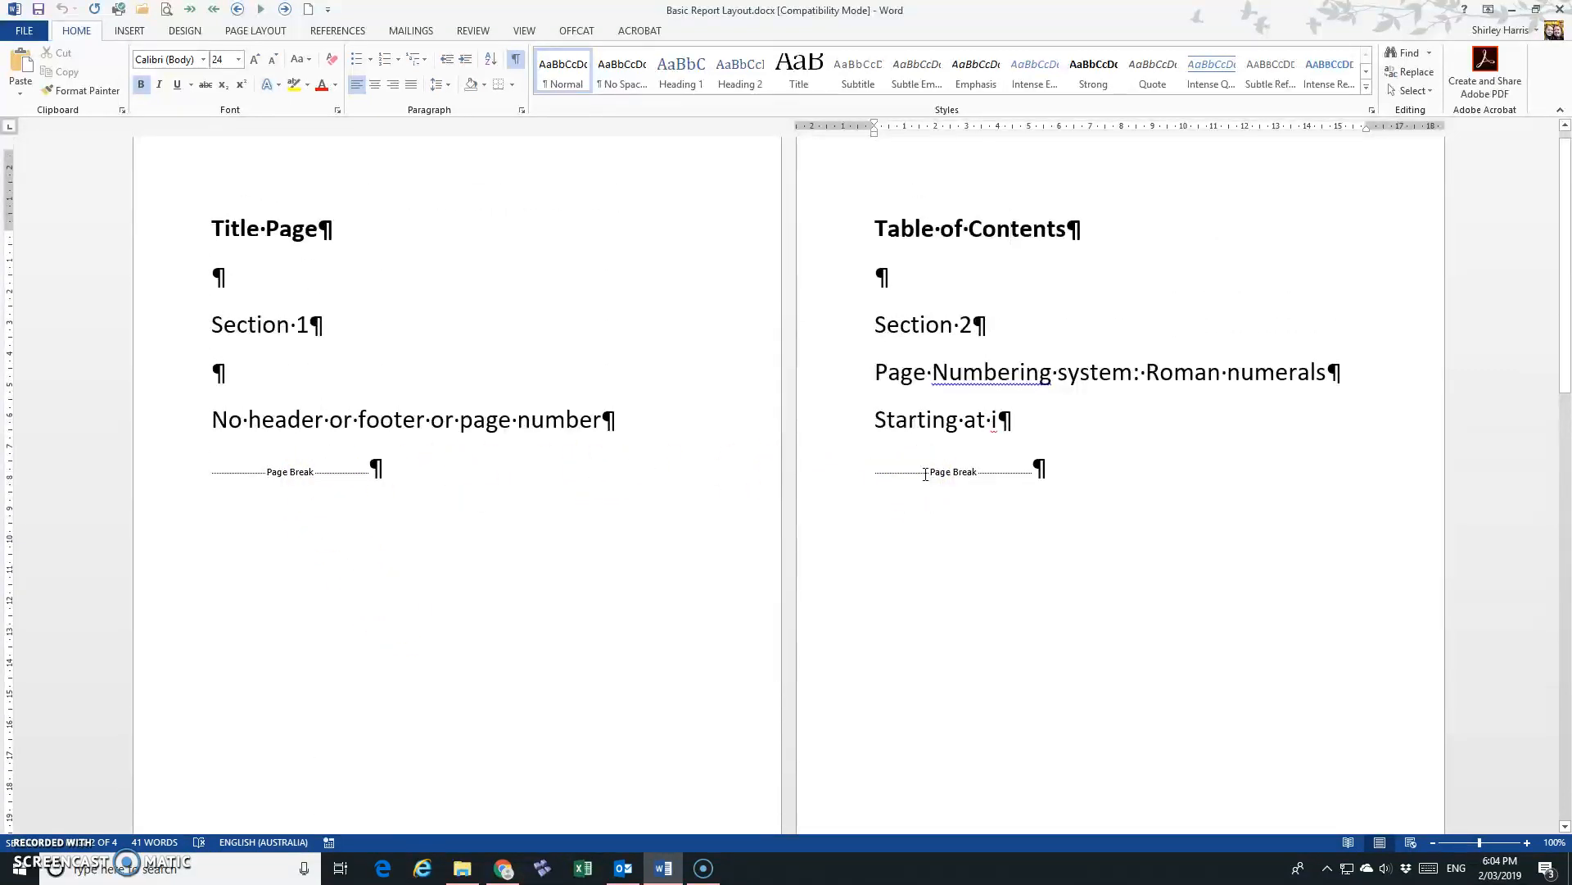
pyautogui.scroll(1, 926, 475)
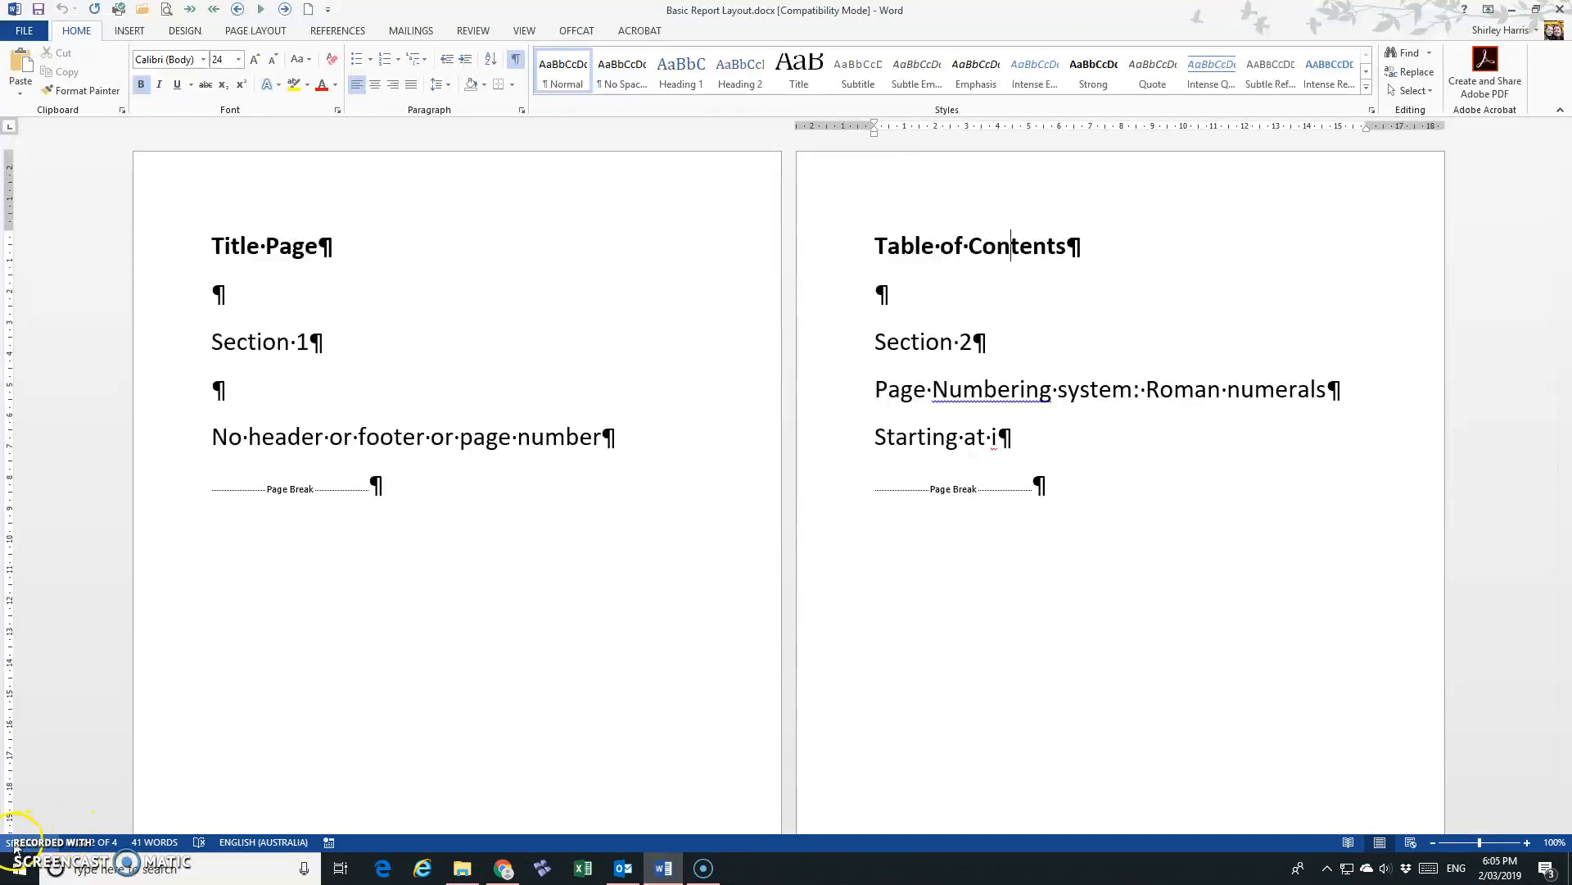
# Step: Check the status bar's Section display option and review which section each page of the report currently belongs to
pyautogui.rightClick(61, 848)
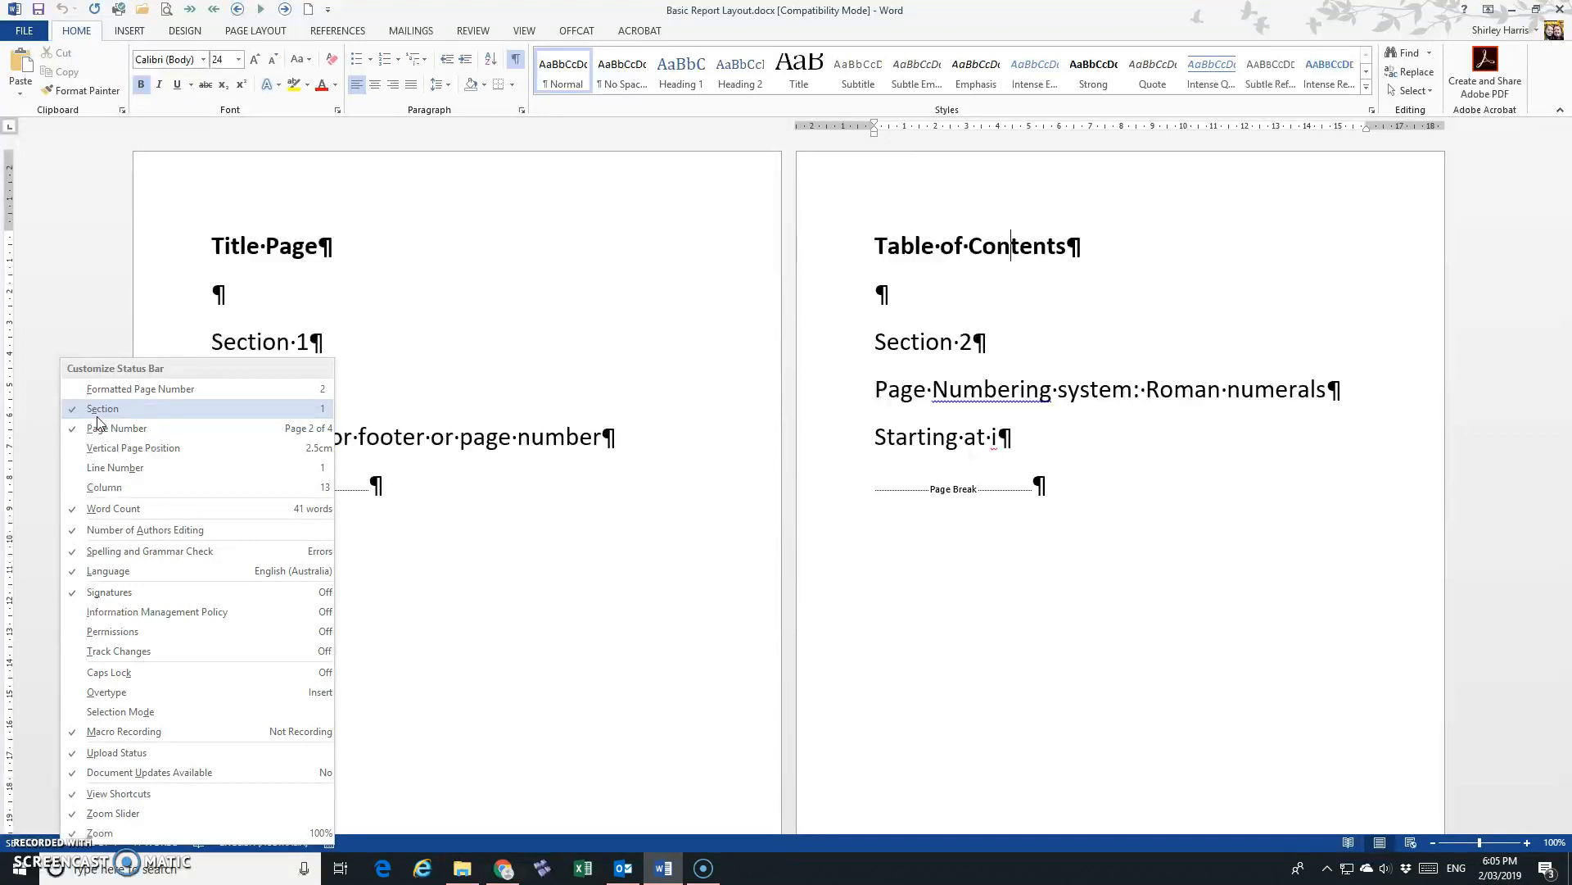
pyautogui.click(524, 507)
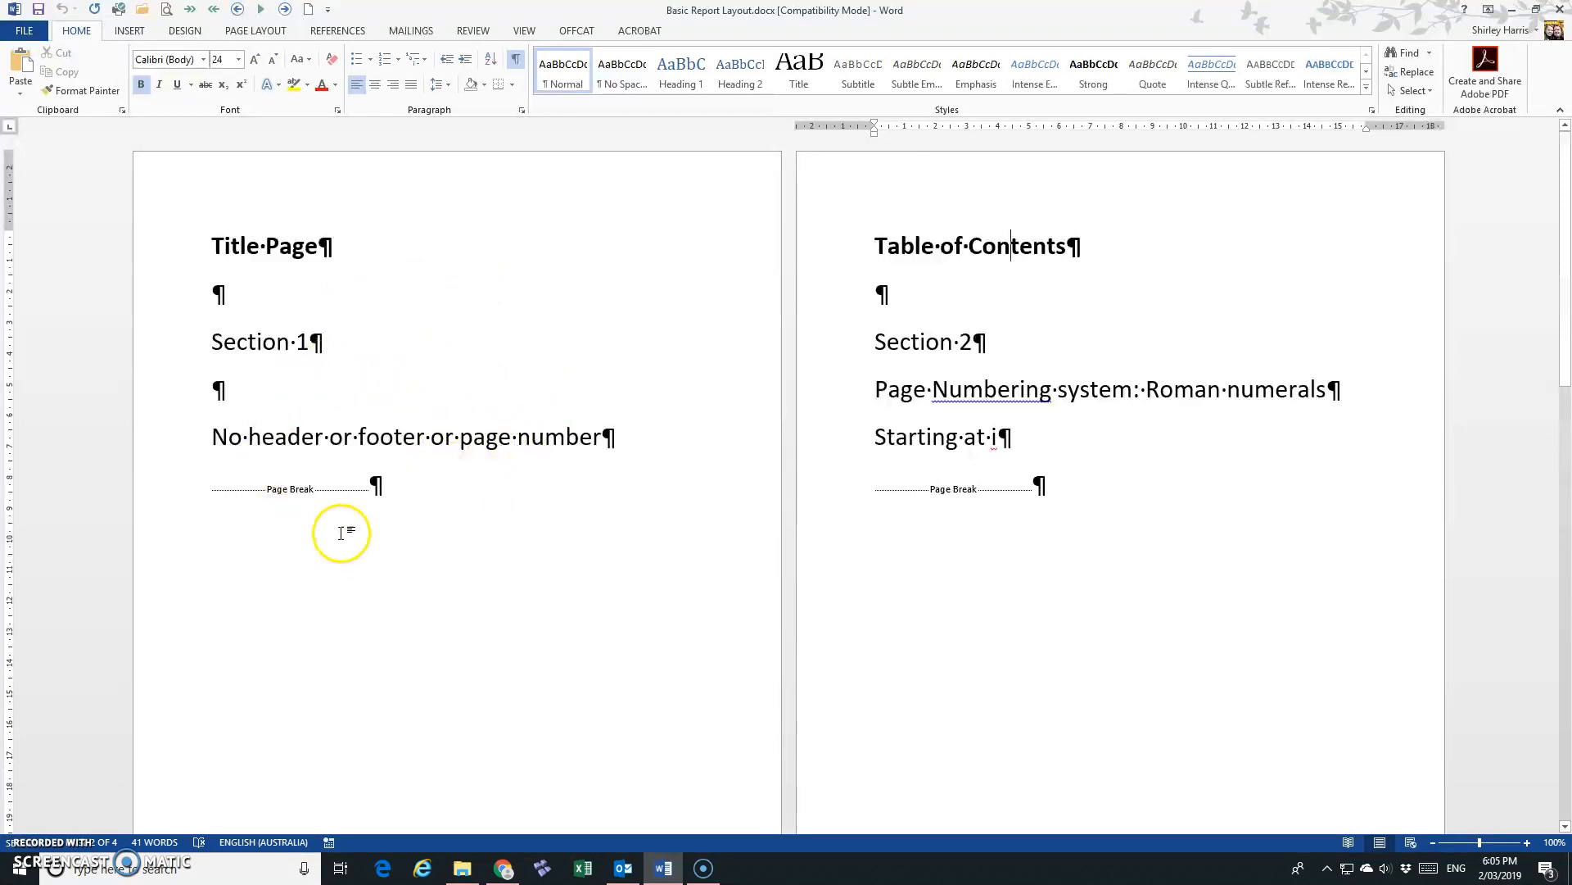
pyautogui.click(210, 340)
pyautogui.moveTo(210, 340); pyautogui.dragTo(309, 342)
pyautogui.click(299, 378)
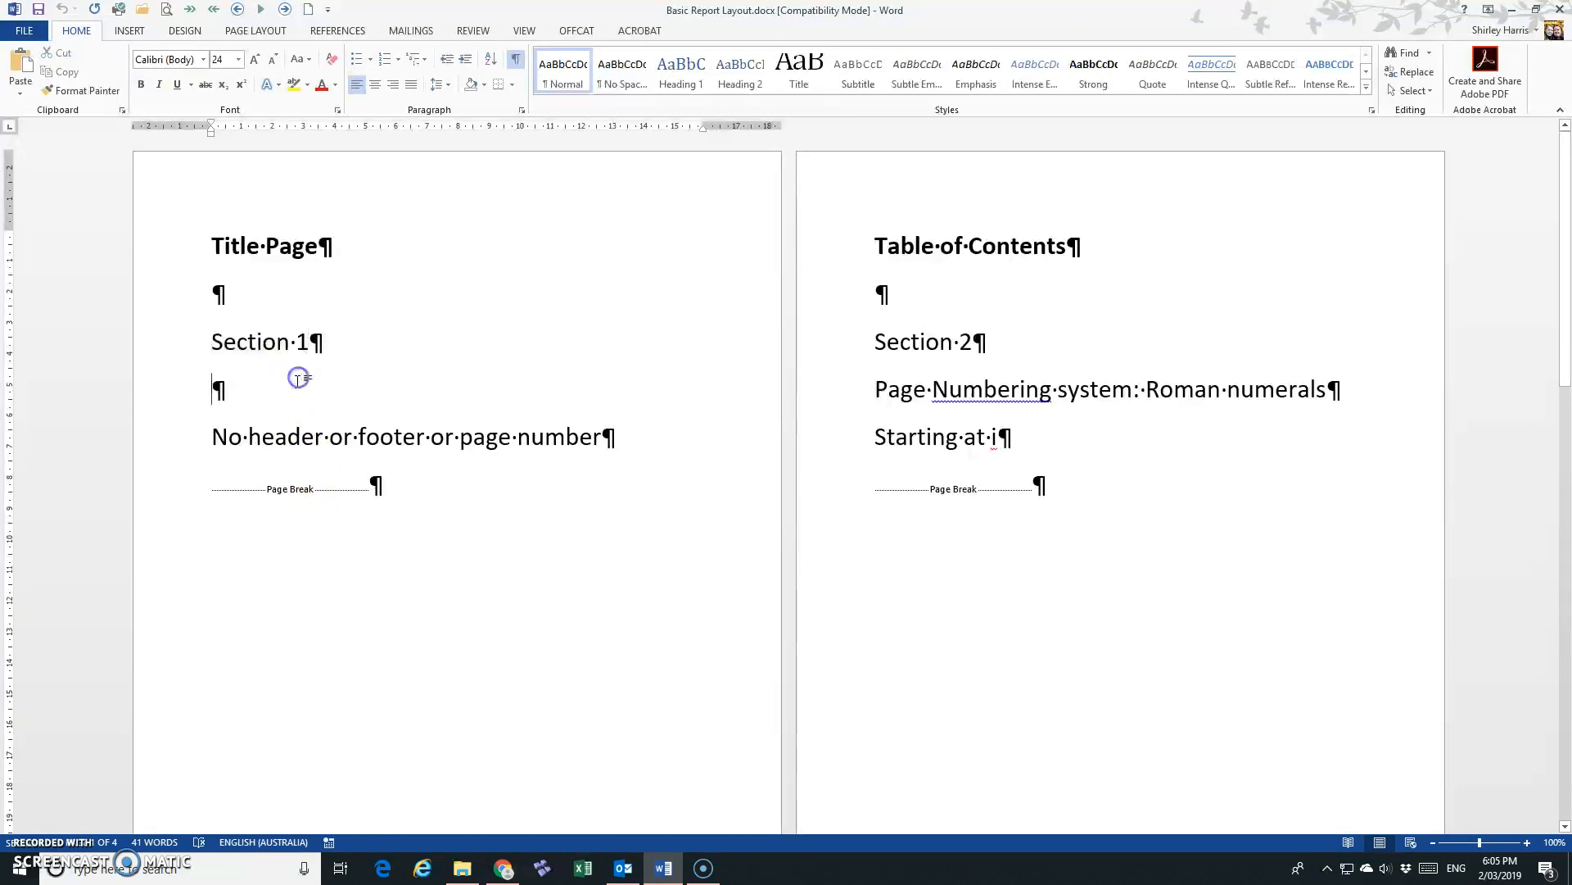
pyautogui.click(924, 350)
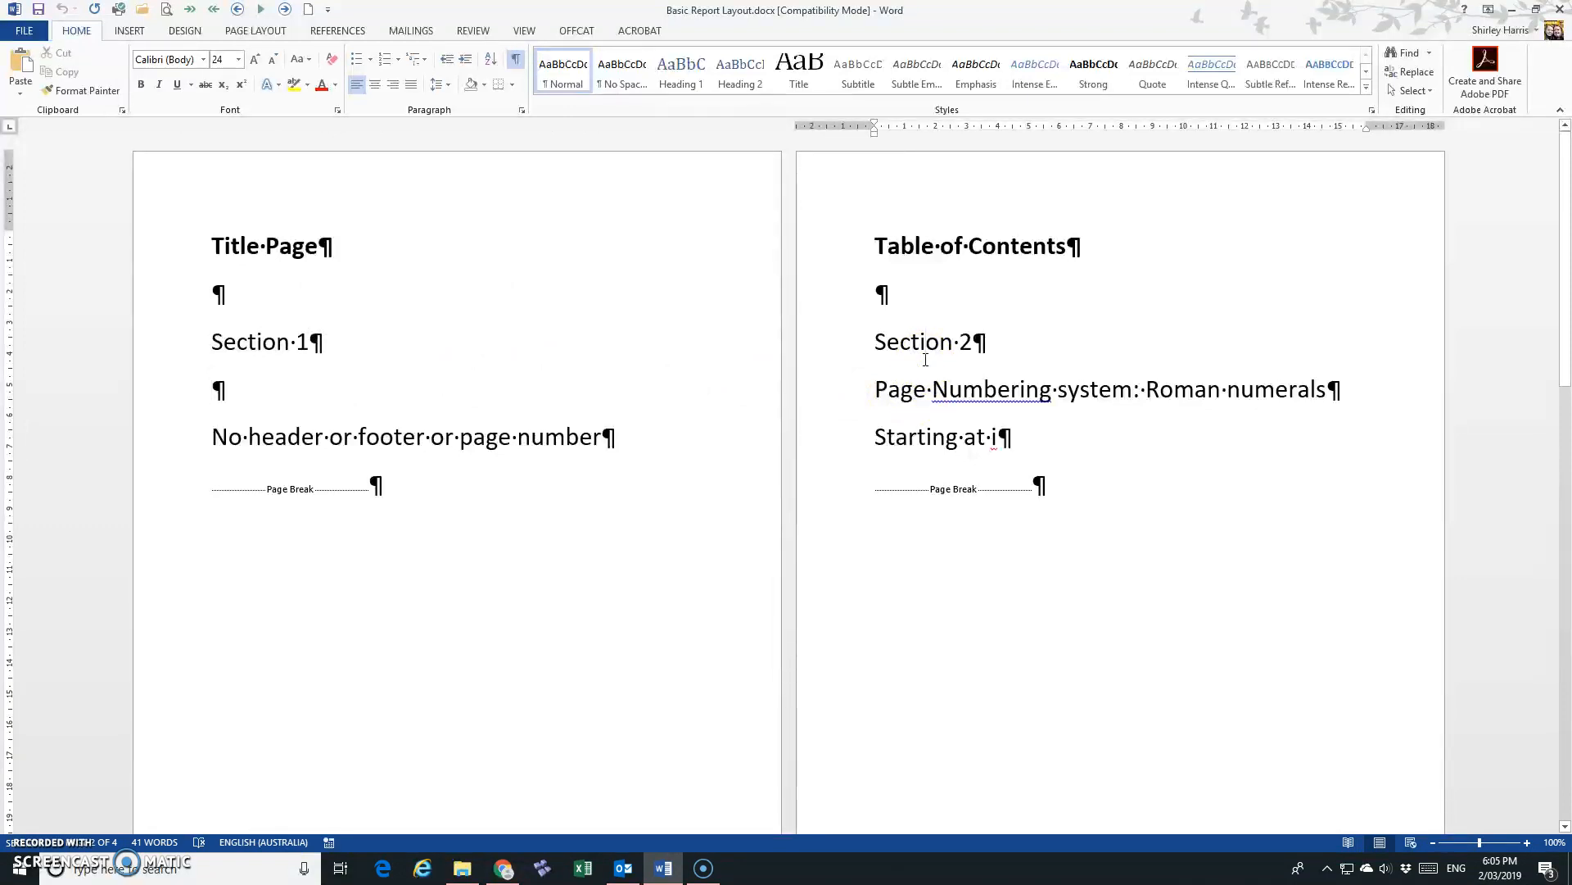
pyautogui.click(923, 351)
pyautogui.scroll(-5, 926, 341)
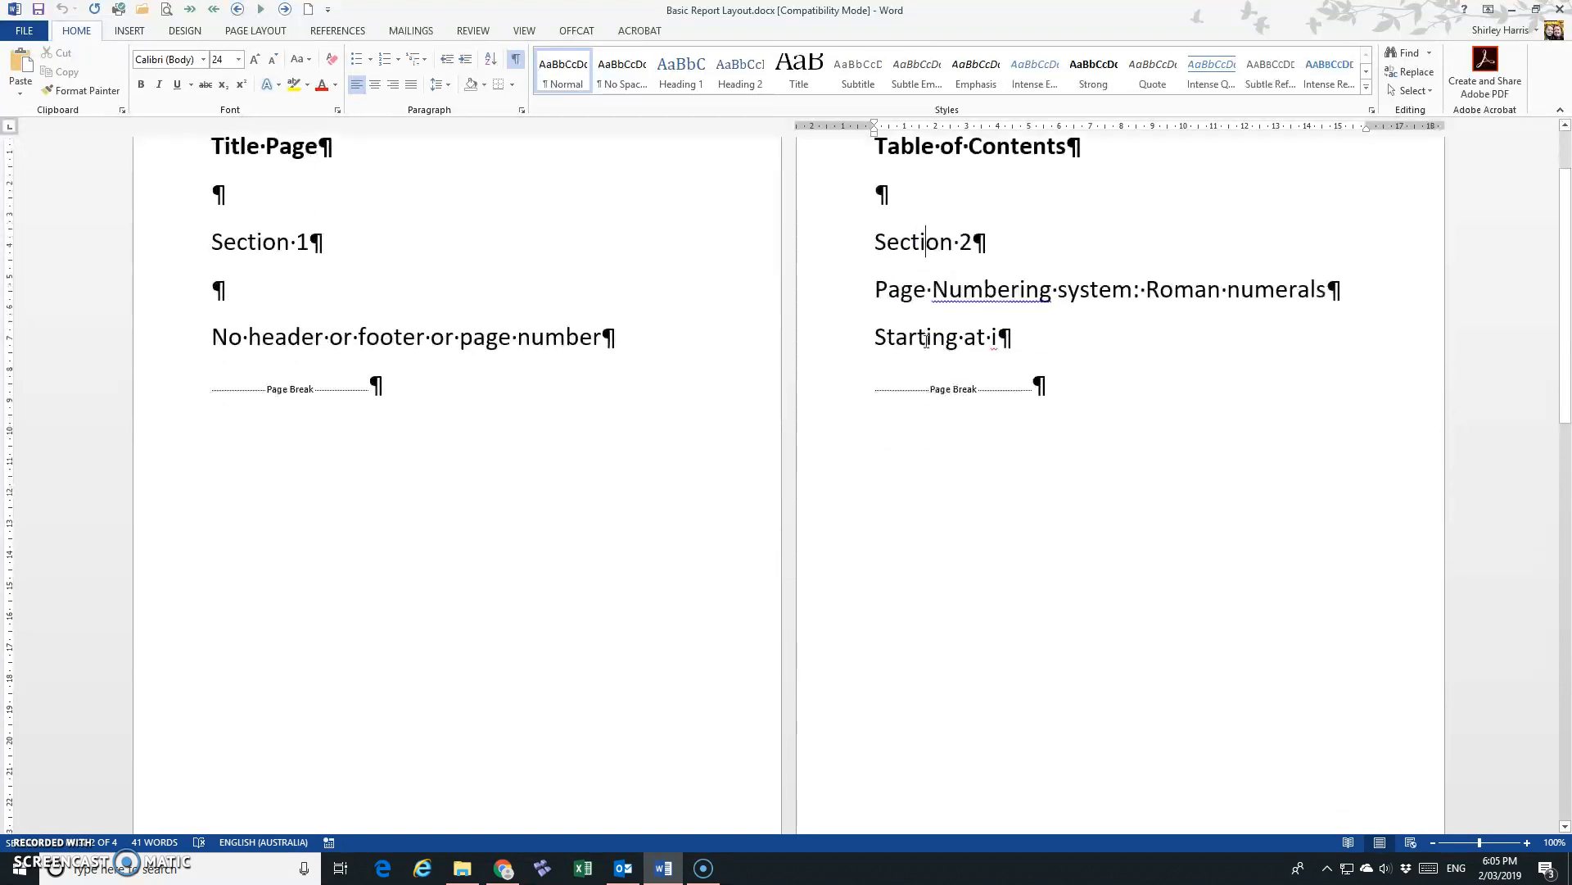
pyautogui.scroll(-7, 926, 342)
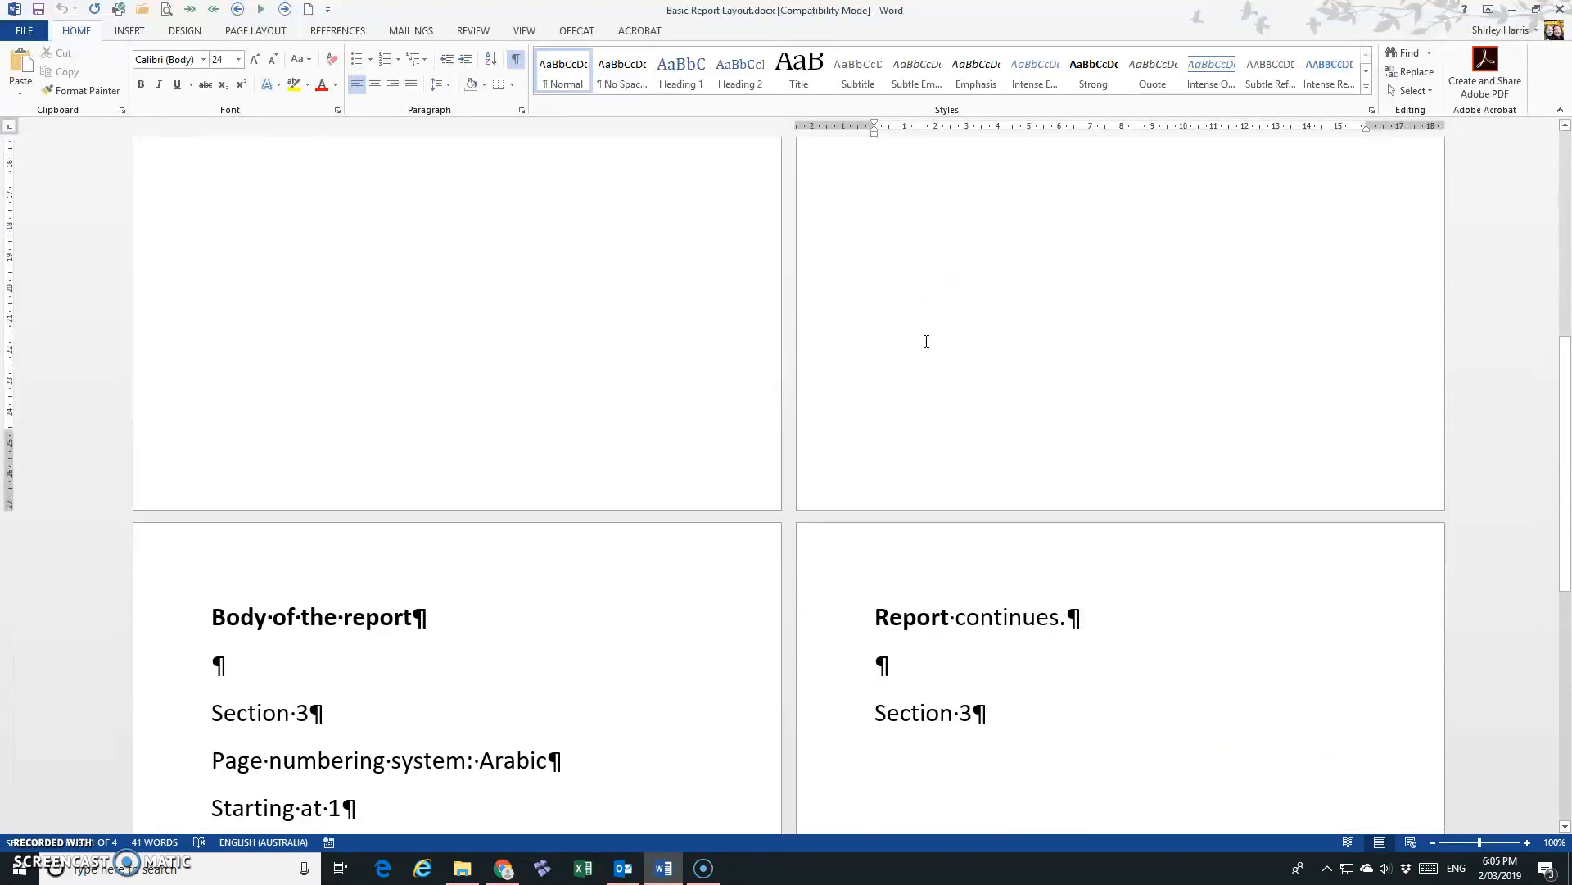
pyautogui.scroll(-1, 926, 342)
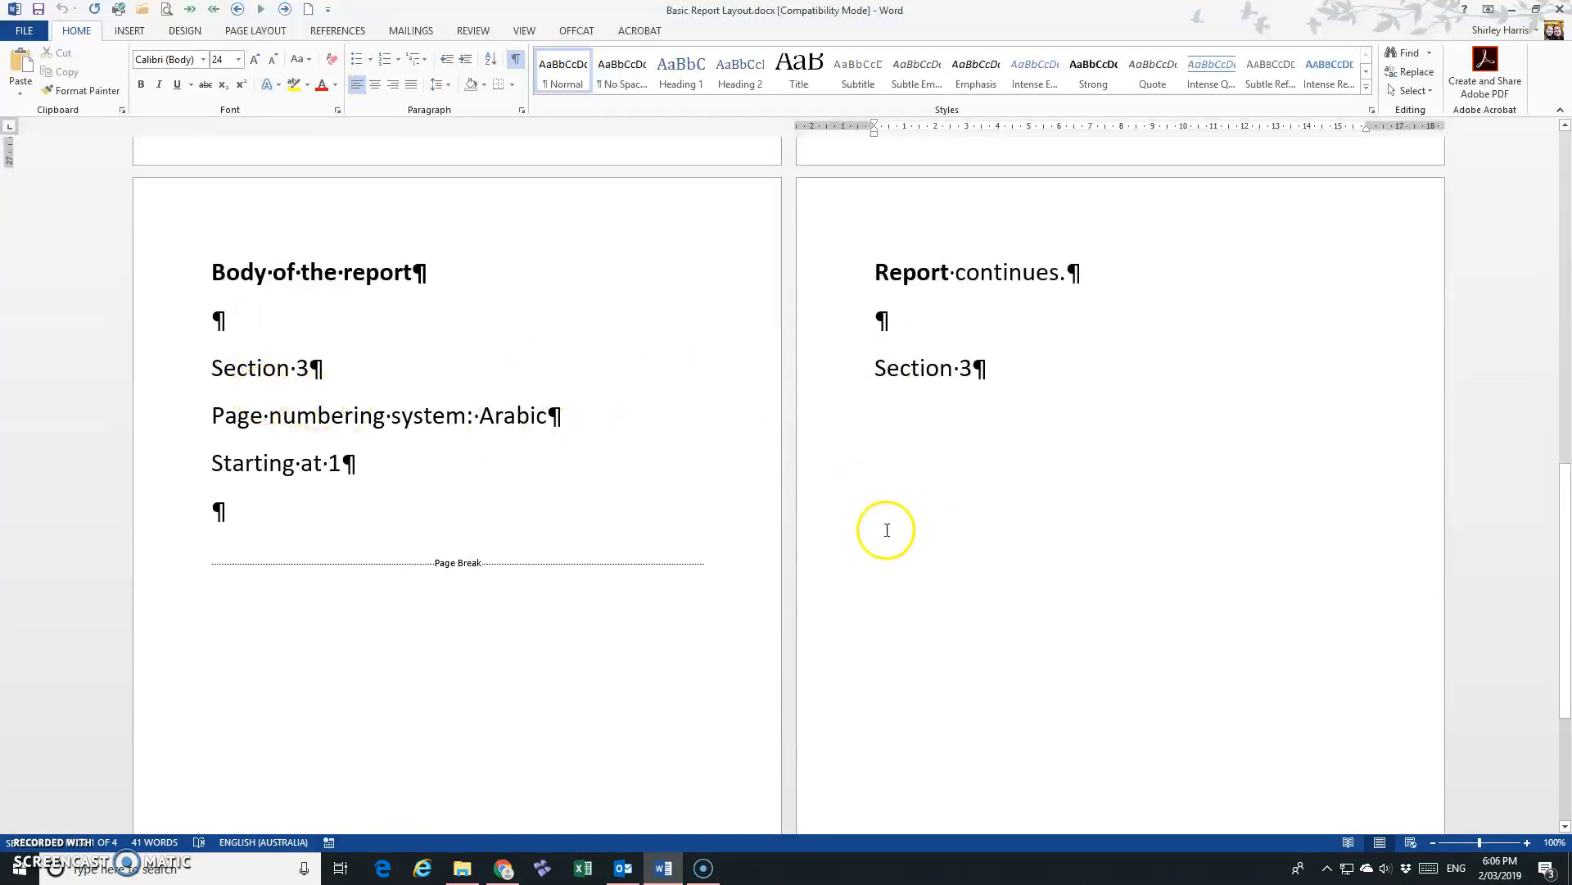
pyautogui.scroll(7, 871, 528)
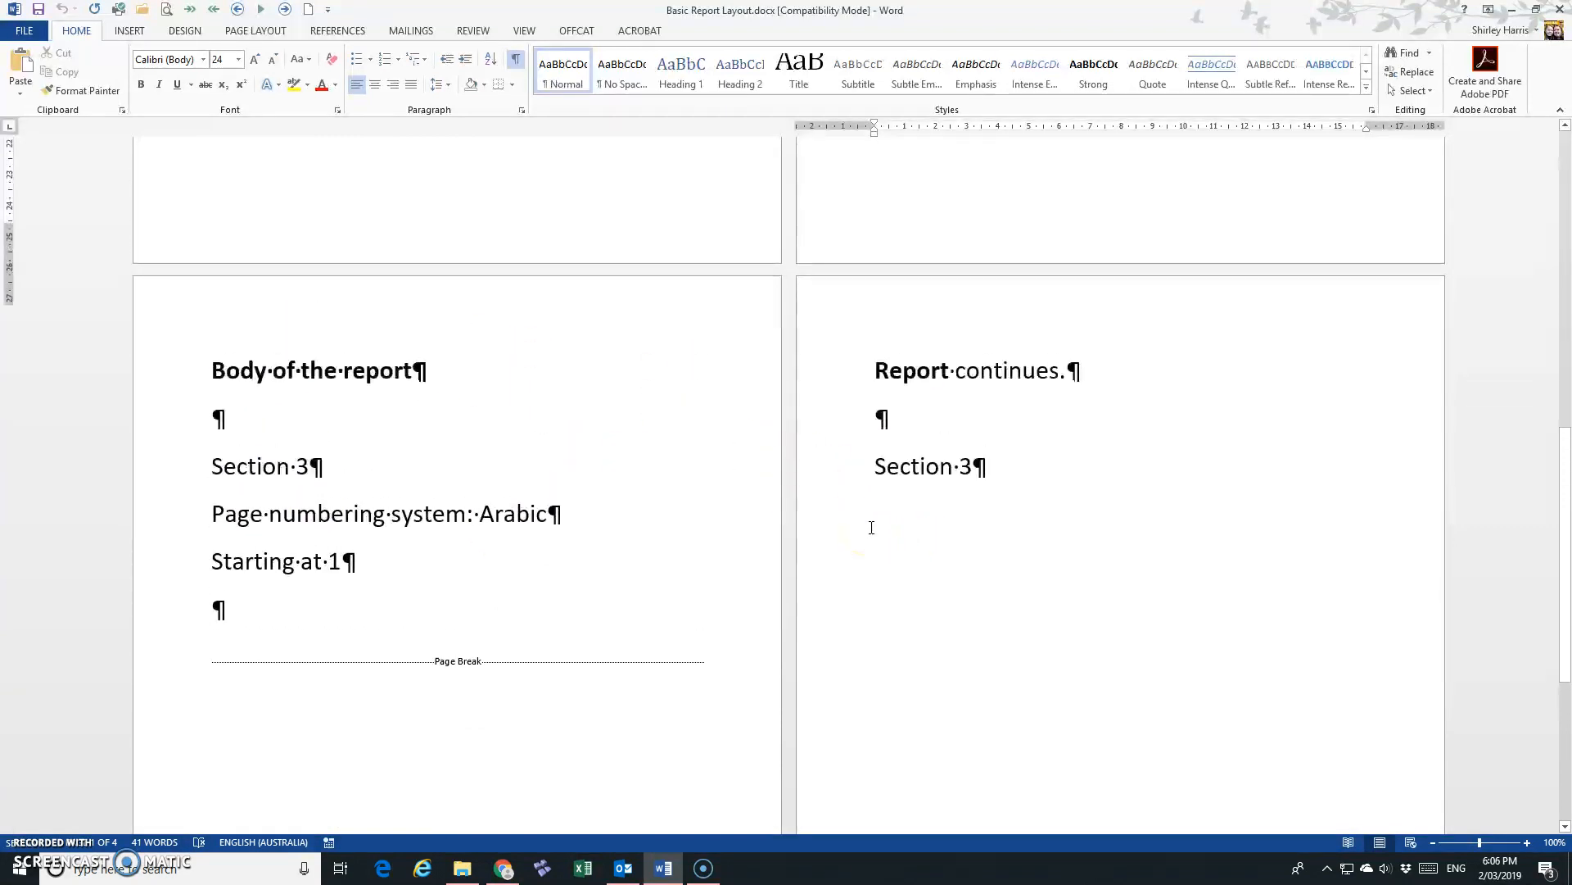
pyautogui.scroll(5, 871, 527)
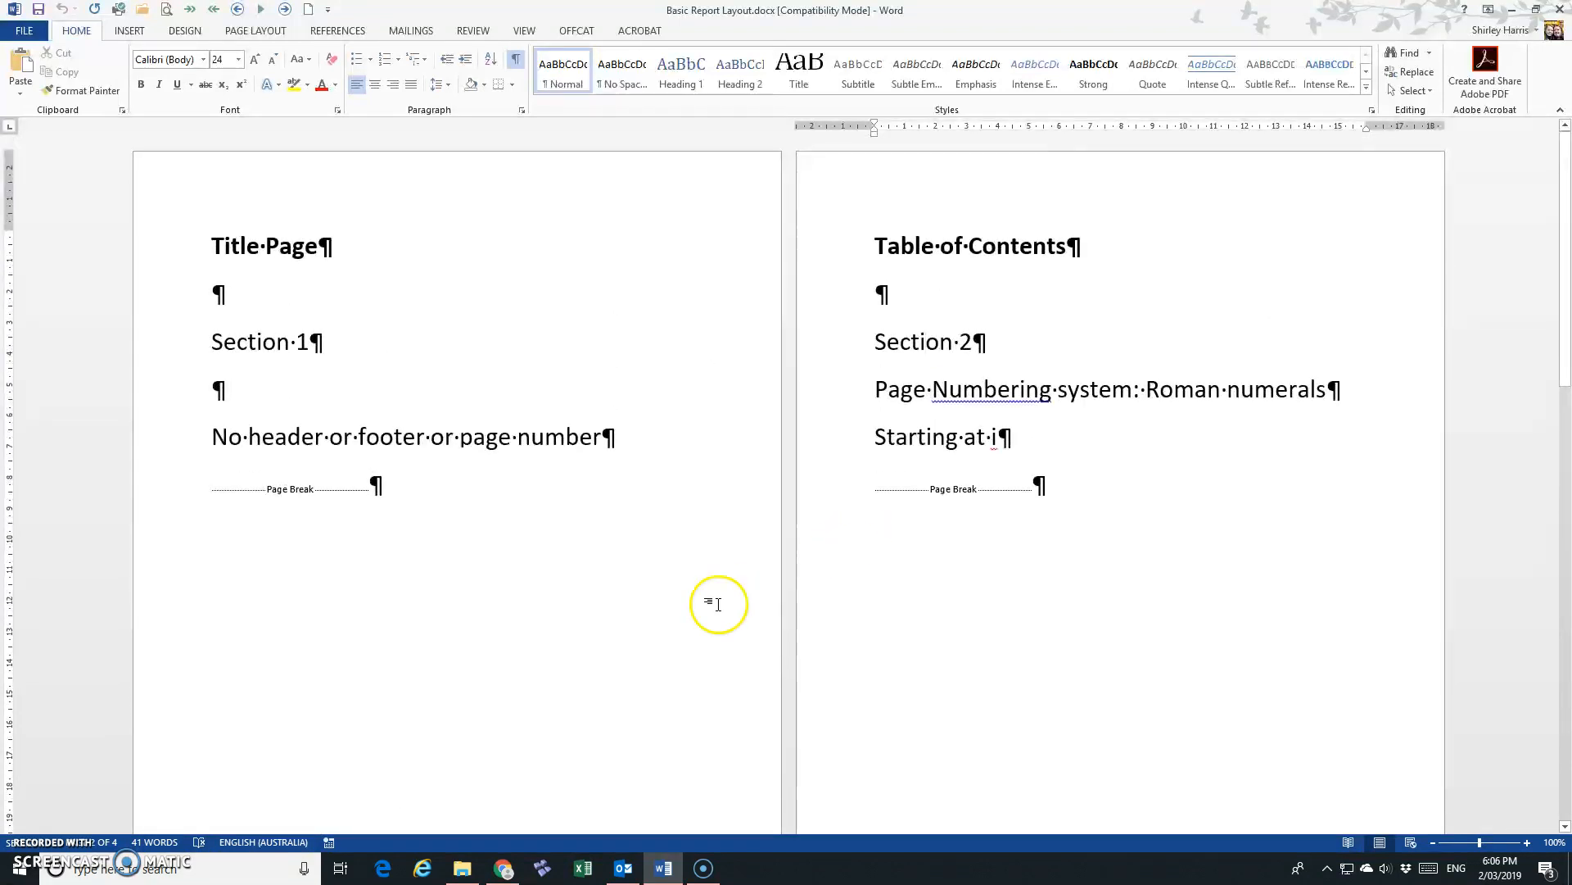
# Step: Replace the page break ending the title page with a Next Page section break and put that break on its own line
pyautogui.click(211, 489)
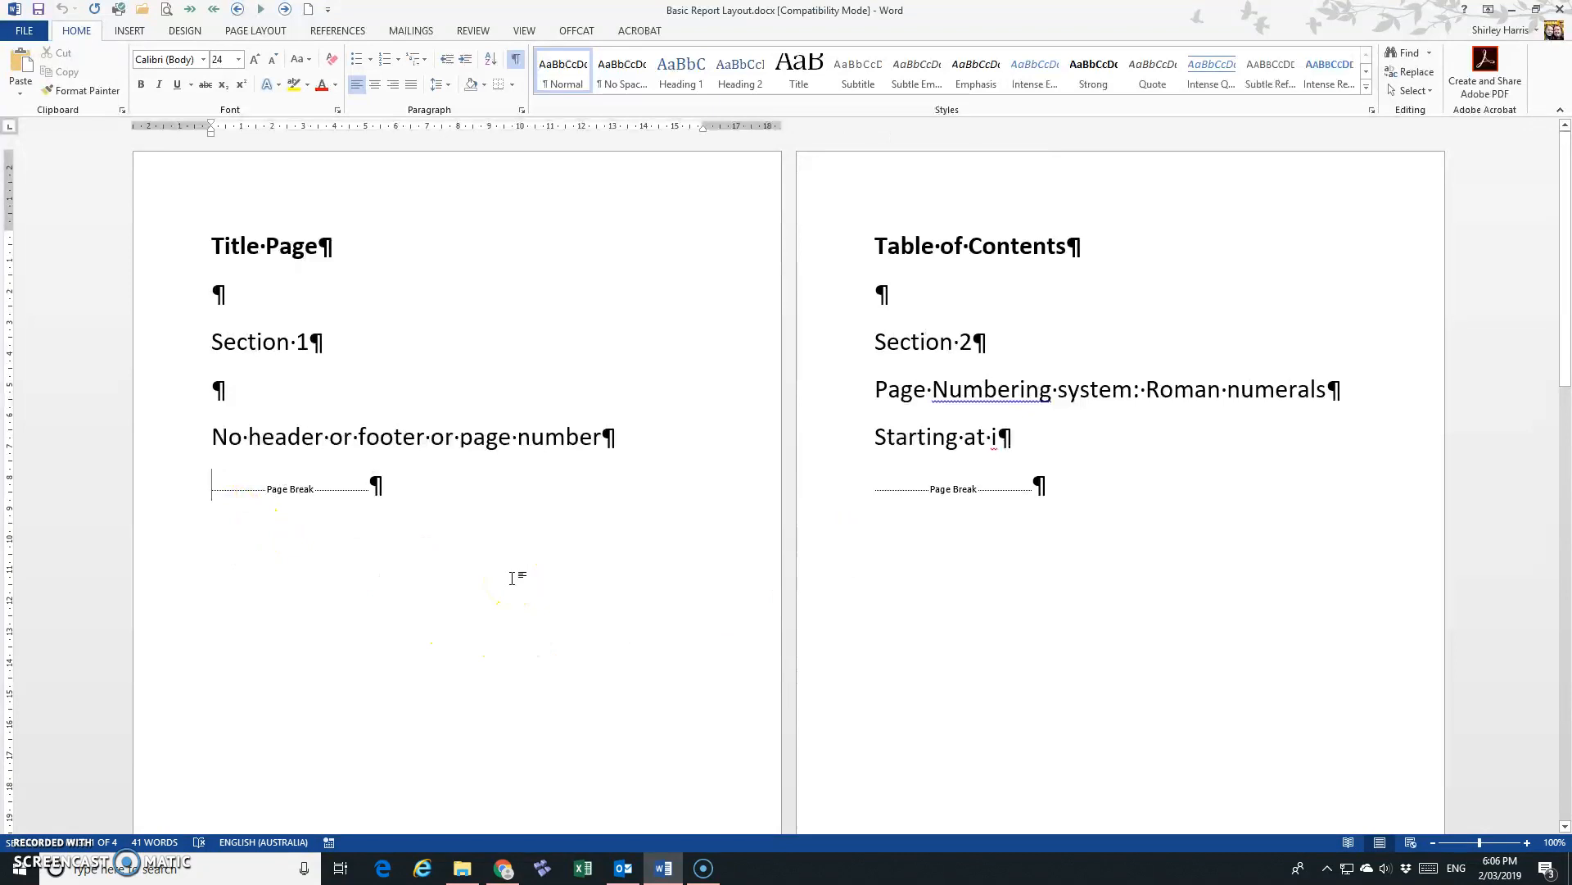
pyautogui.press('Delete')
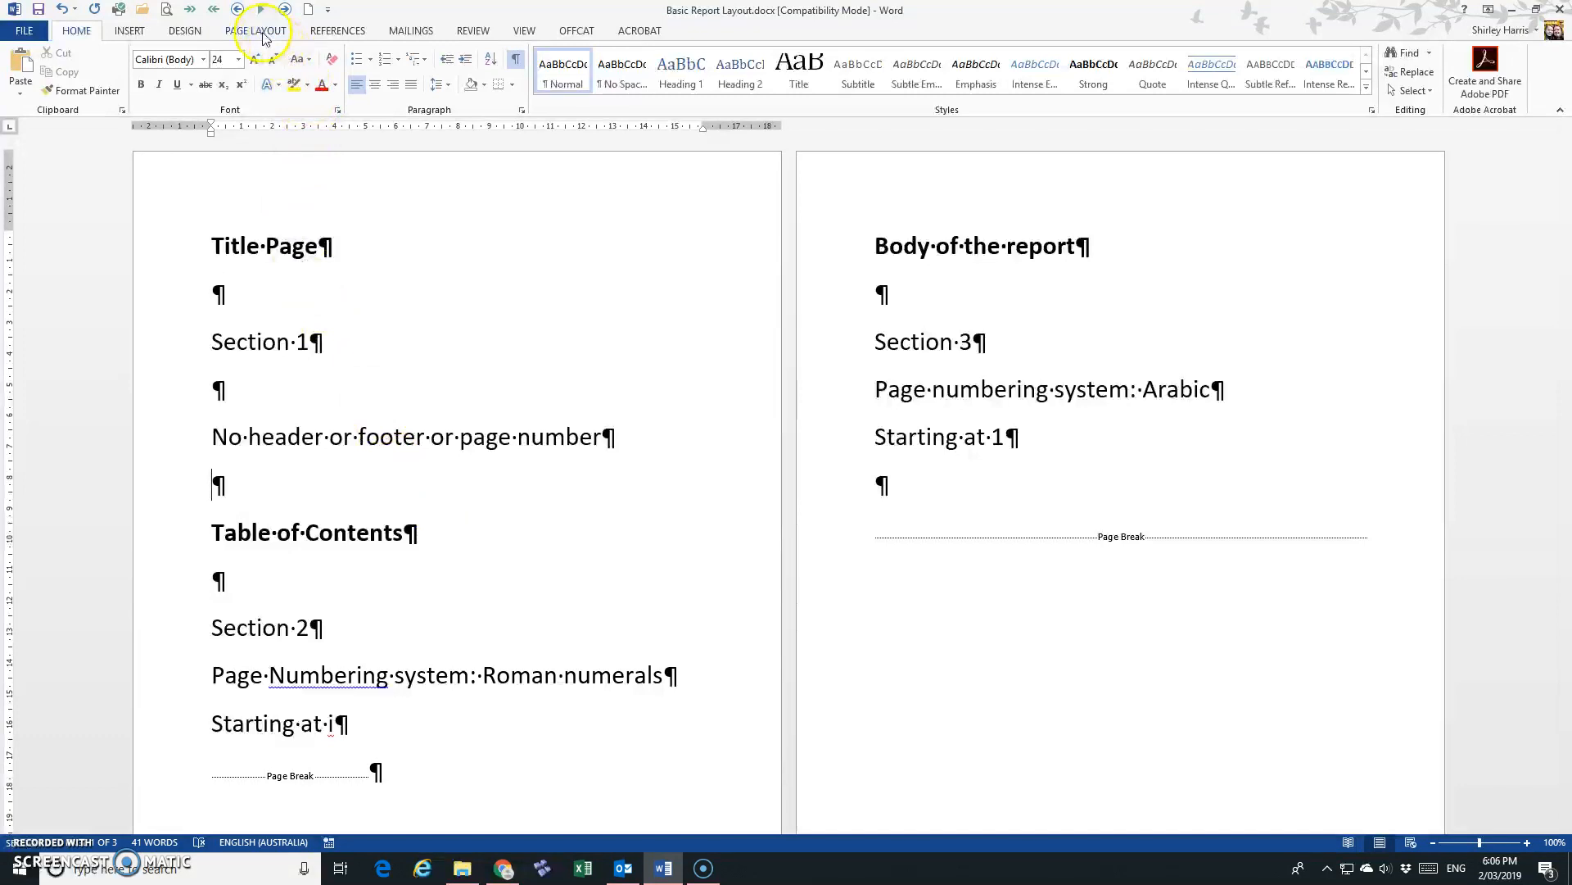
pyautogui.click(263, 37)
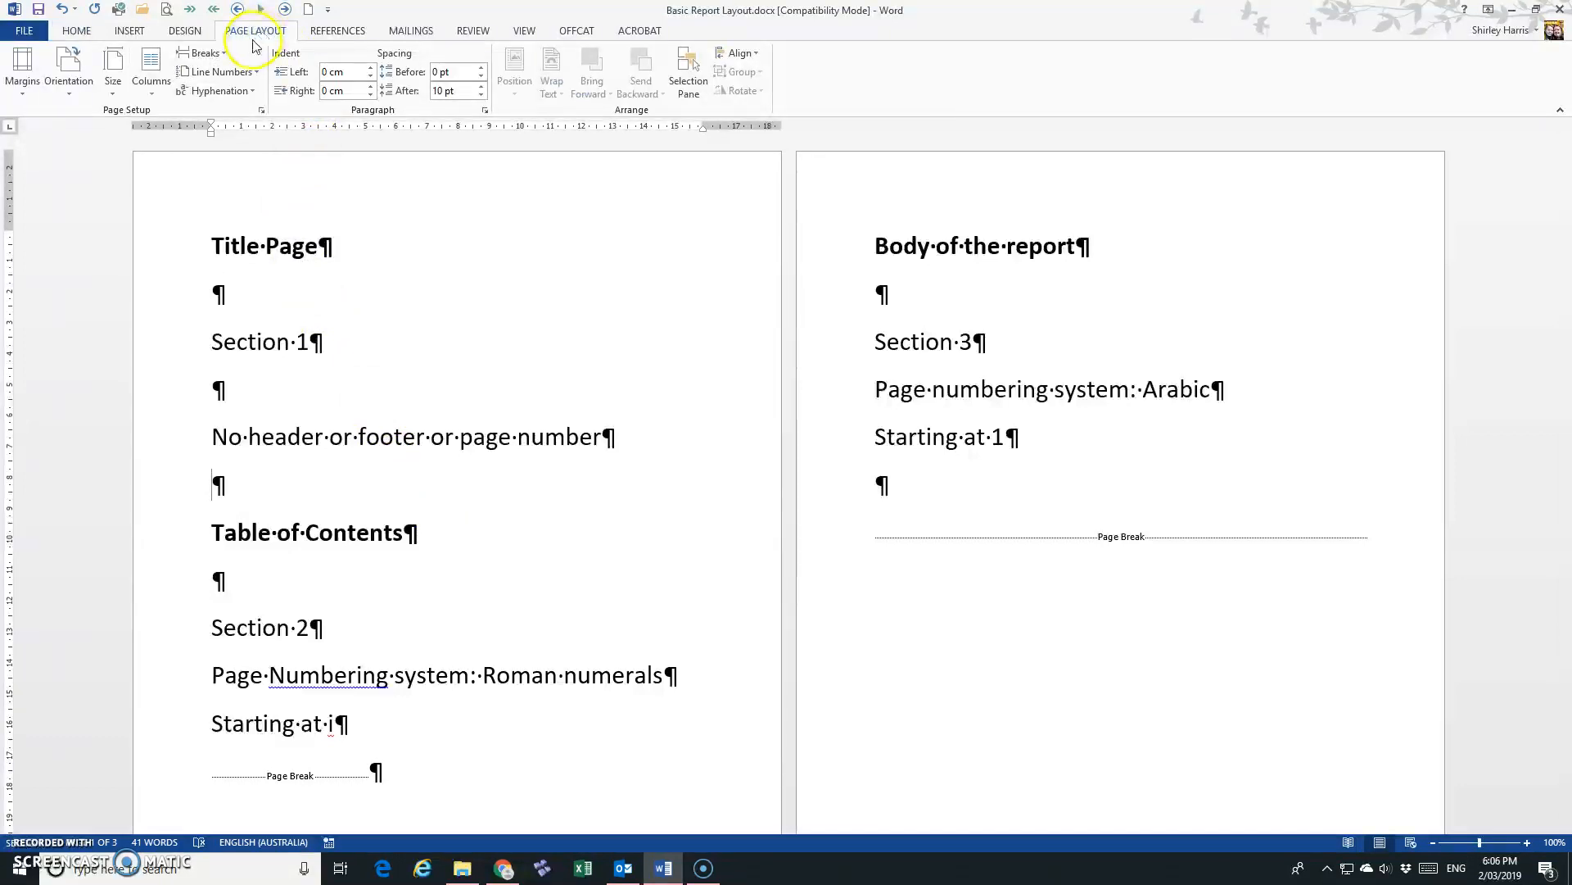
pyautogui.click(218, 54)
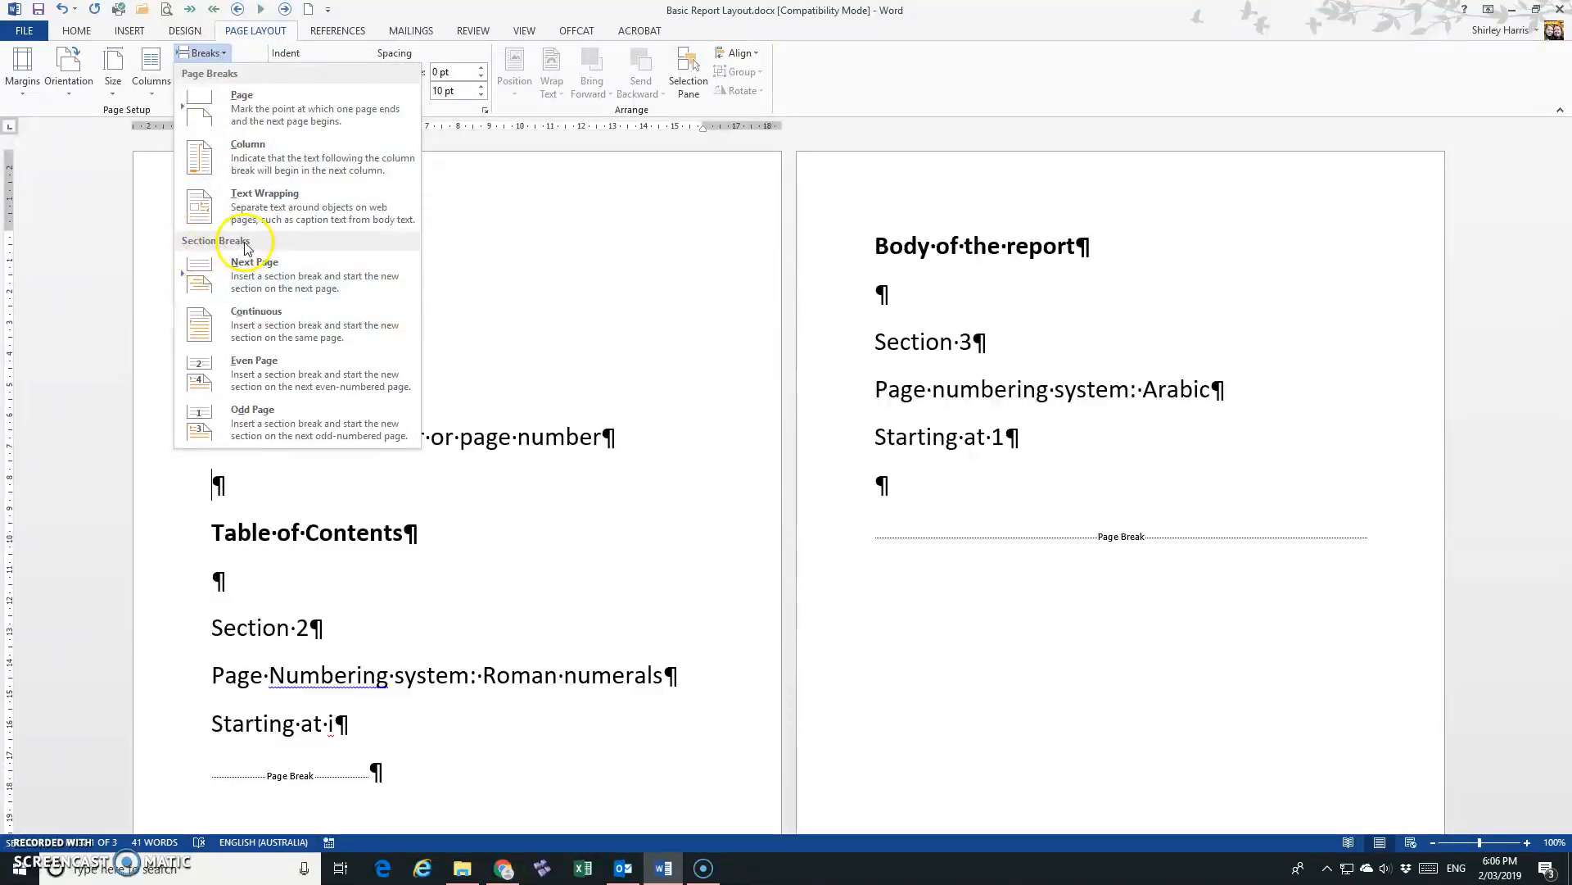
pyautogui.click(260, 276)
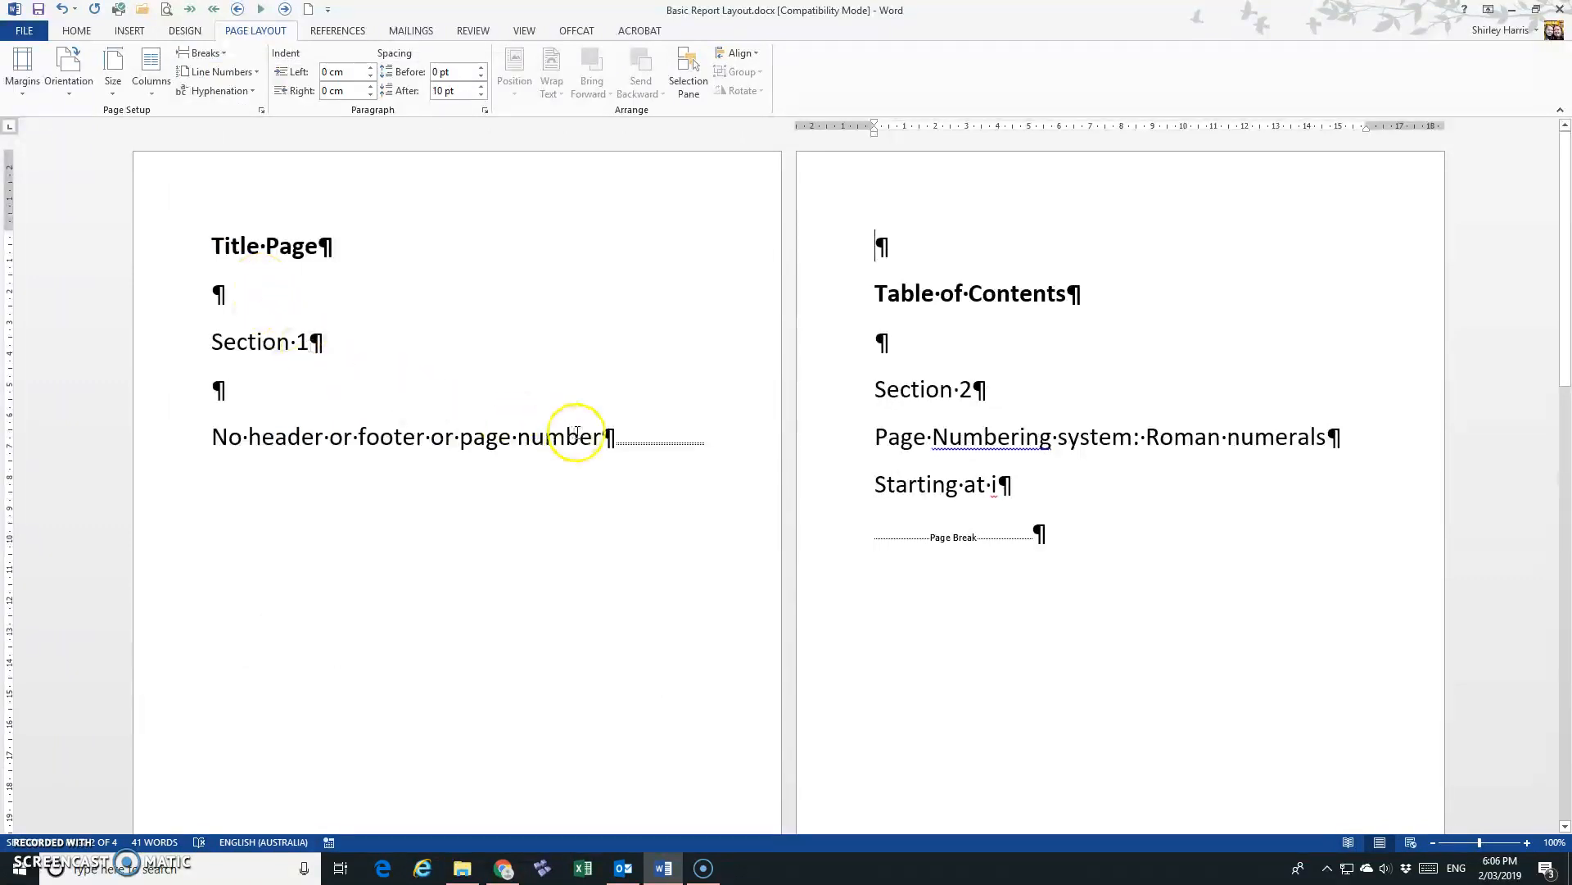
pyautogui.click(602, 437)
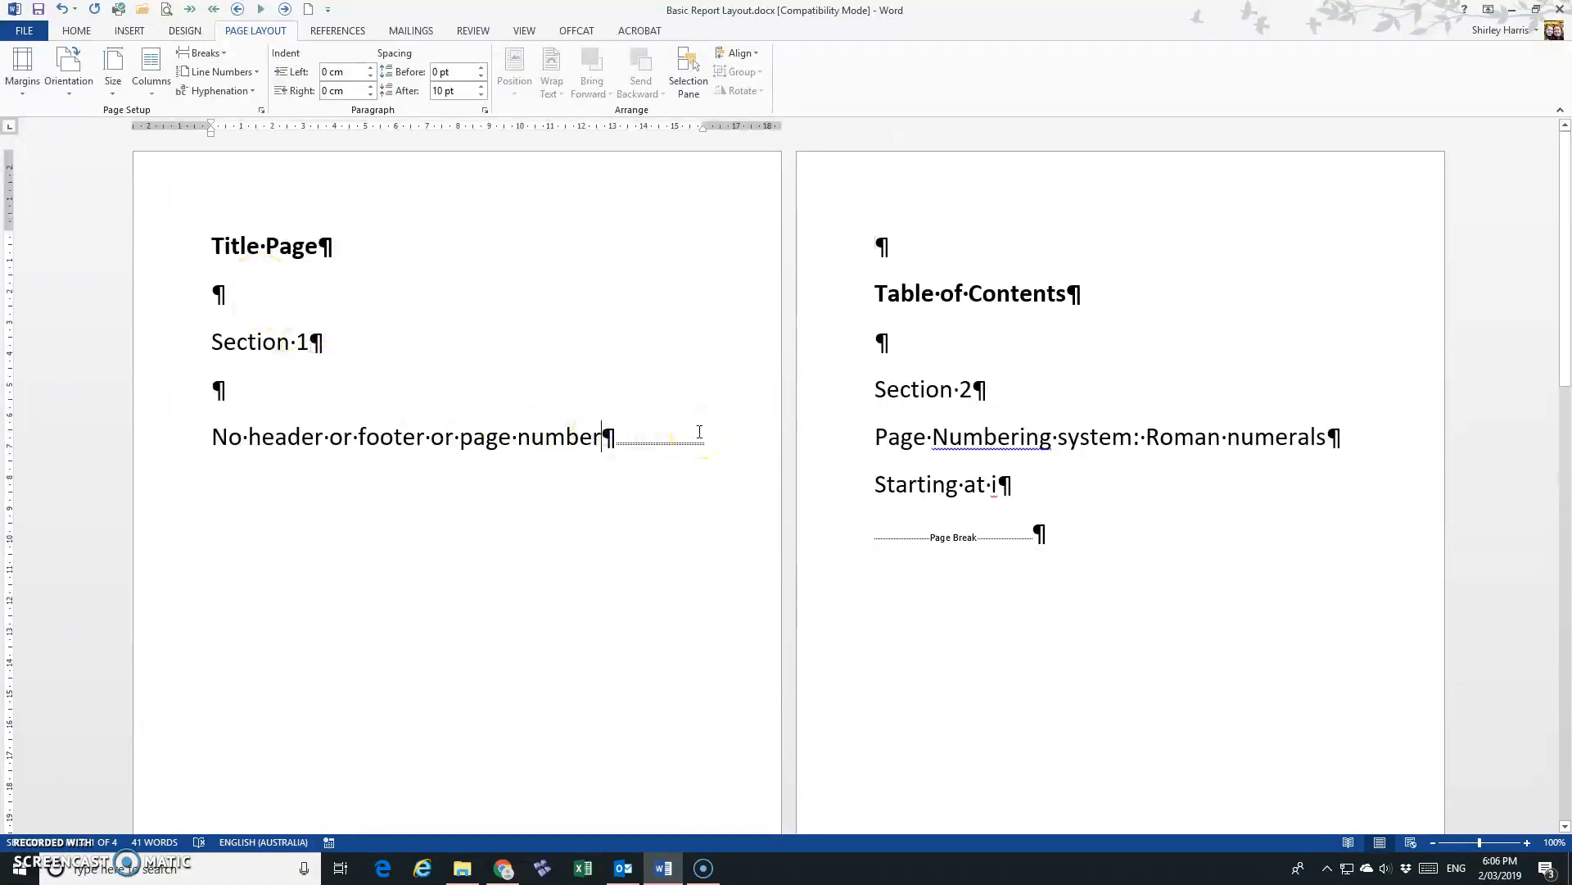
pyautogui.press('Return')
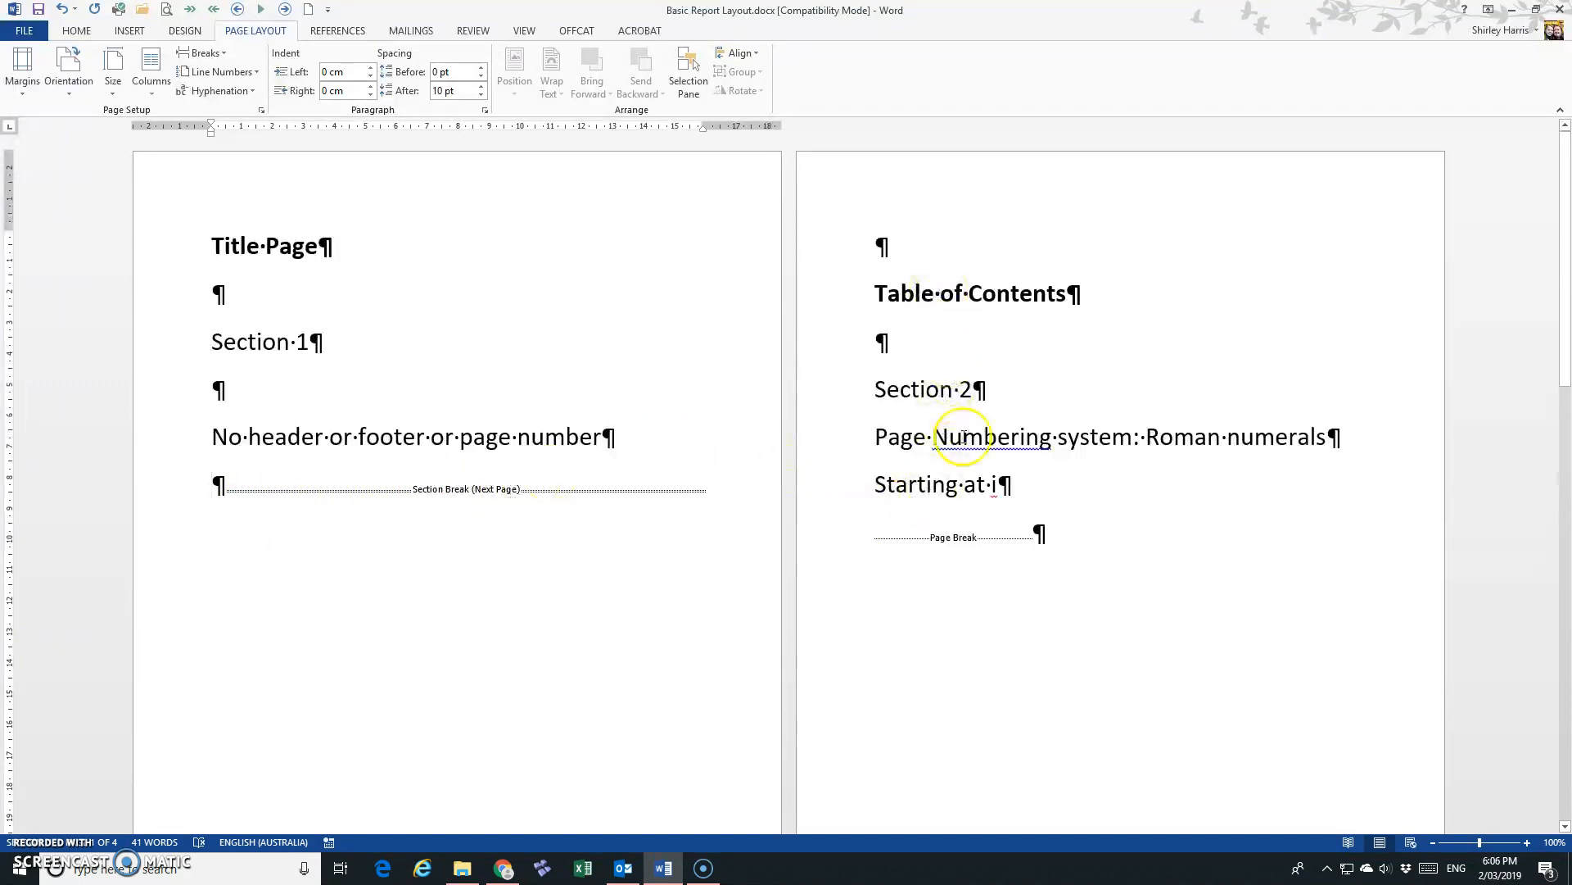
# Step: Replace the page break after "Starting at i" on the table of contents page with a Next Page section break
pyautogui.scroll(-1, 969, 484)
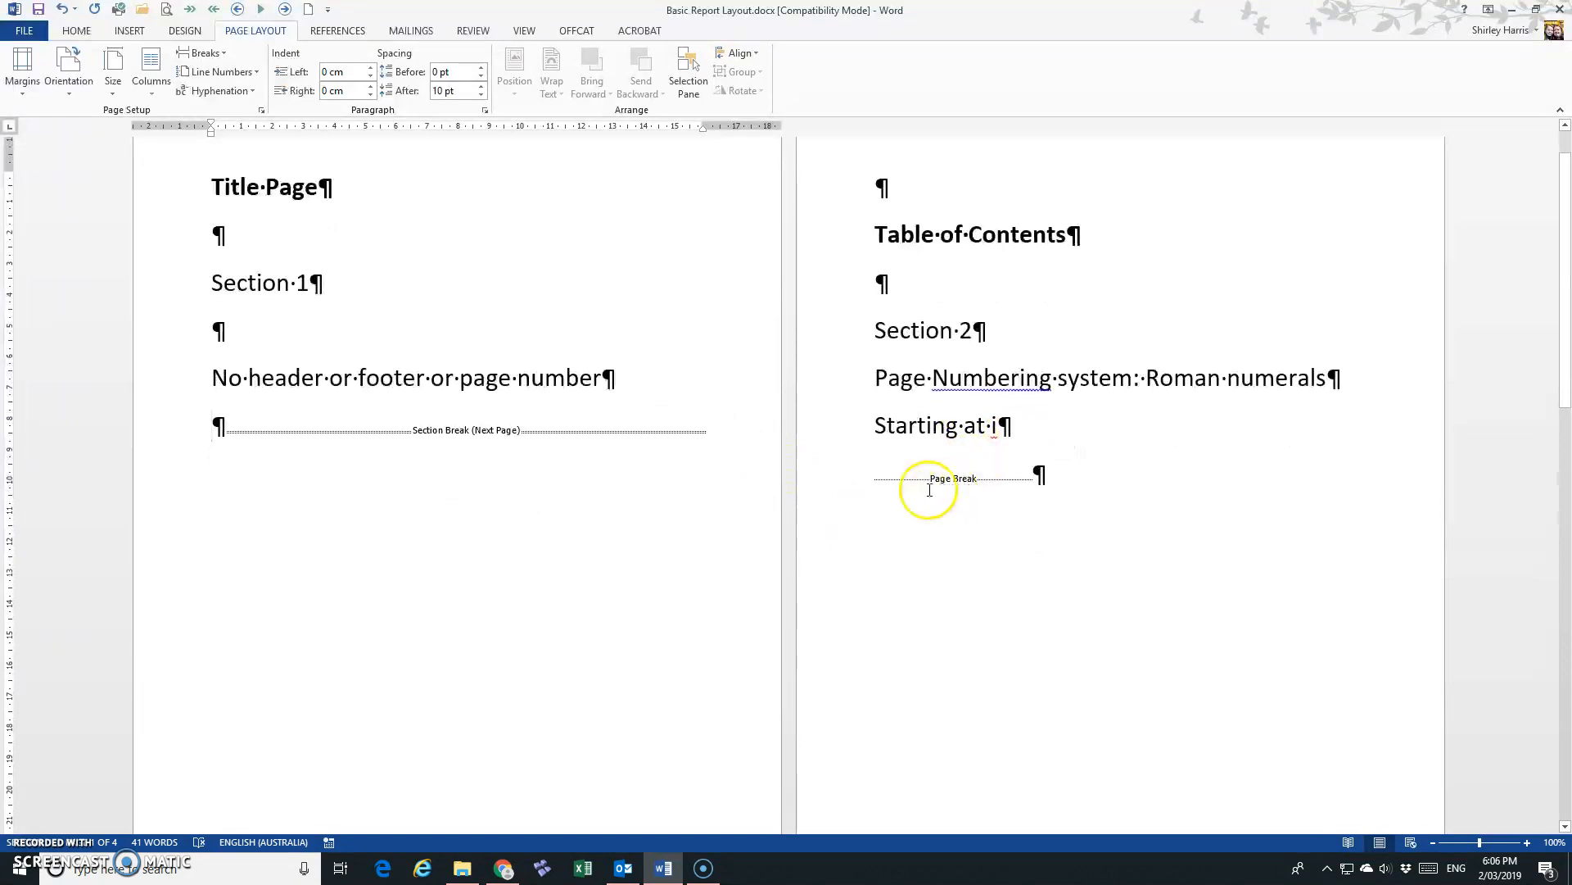
pyautogui.click(868, 479)
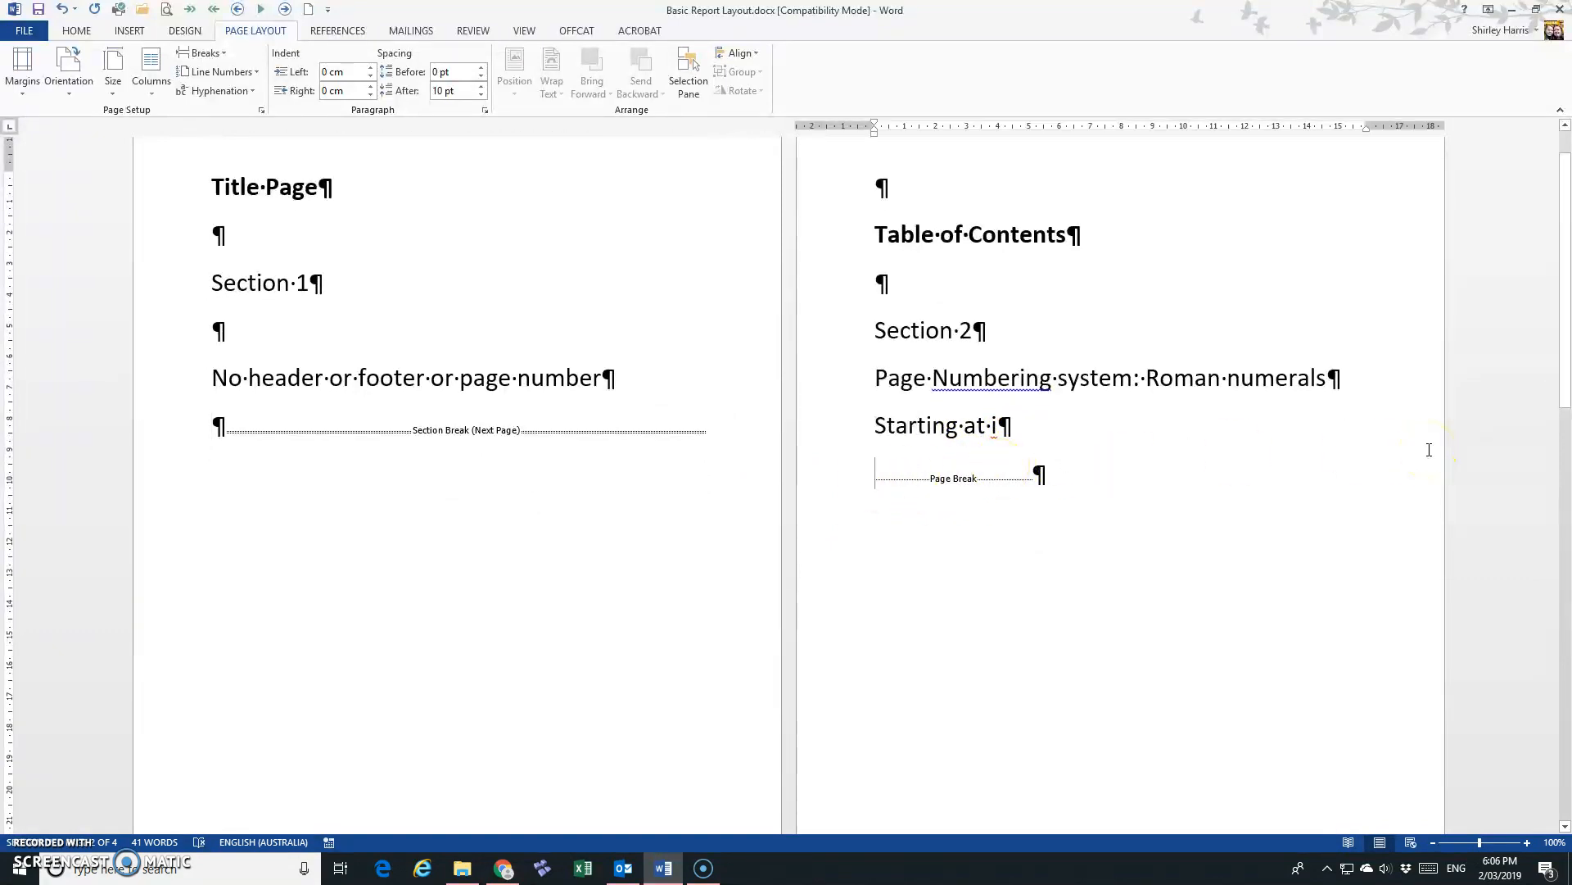
pyautogui.press('Delete')
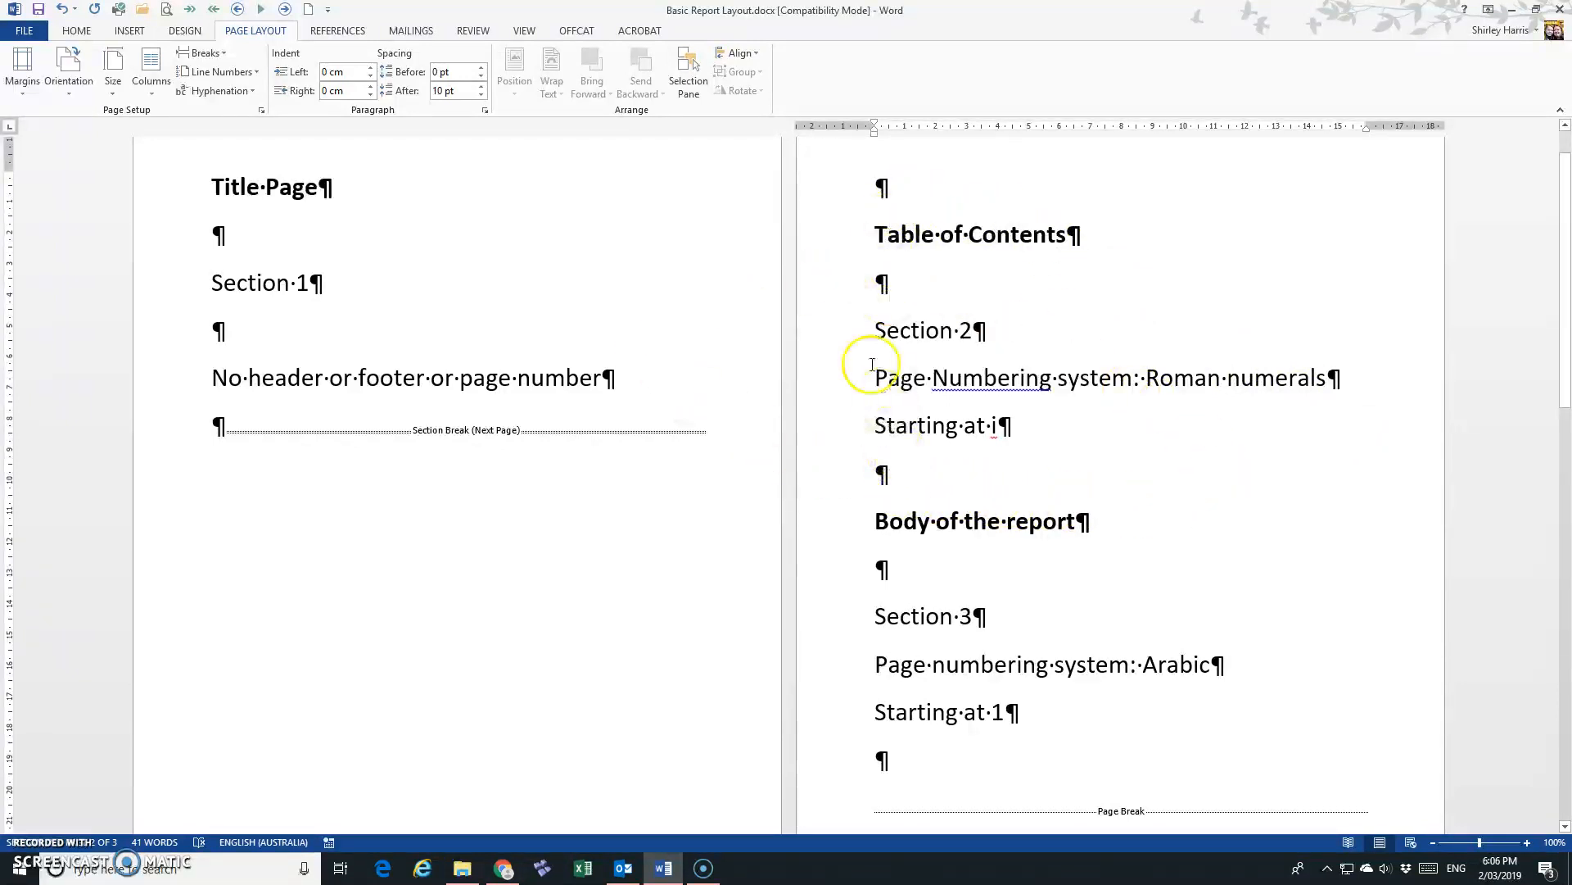
pyautogui.click(218, 54)
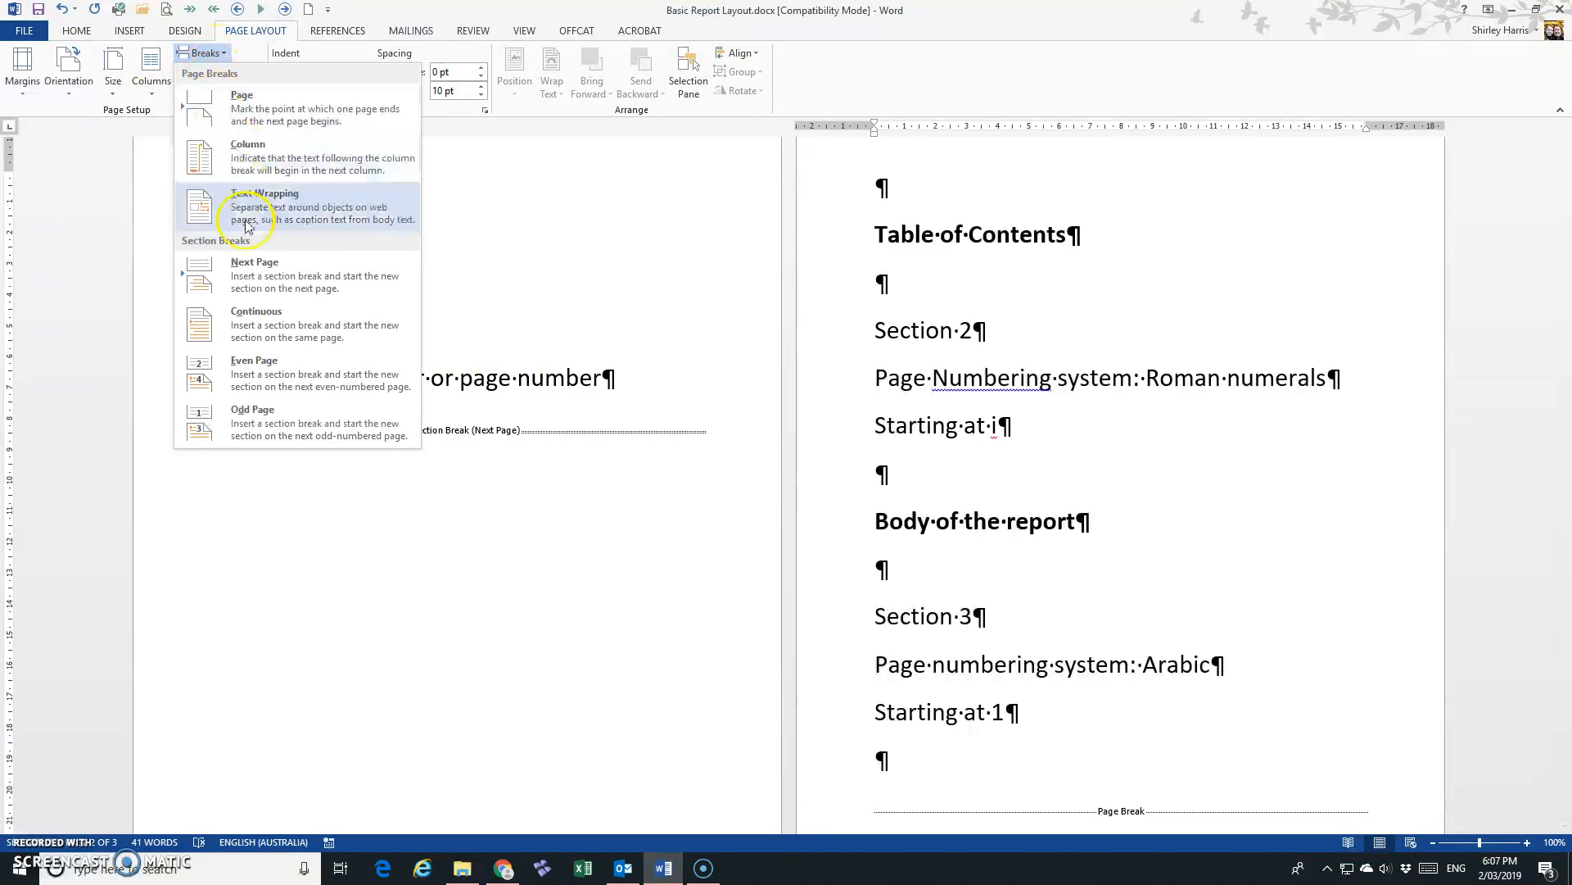
pyautogui.click(251, 272)
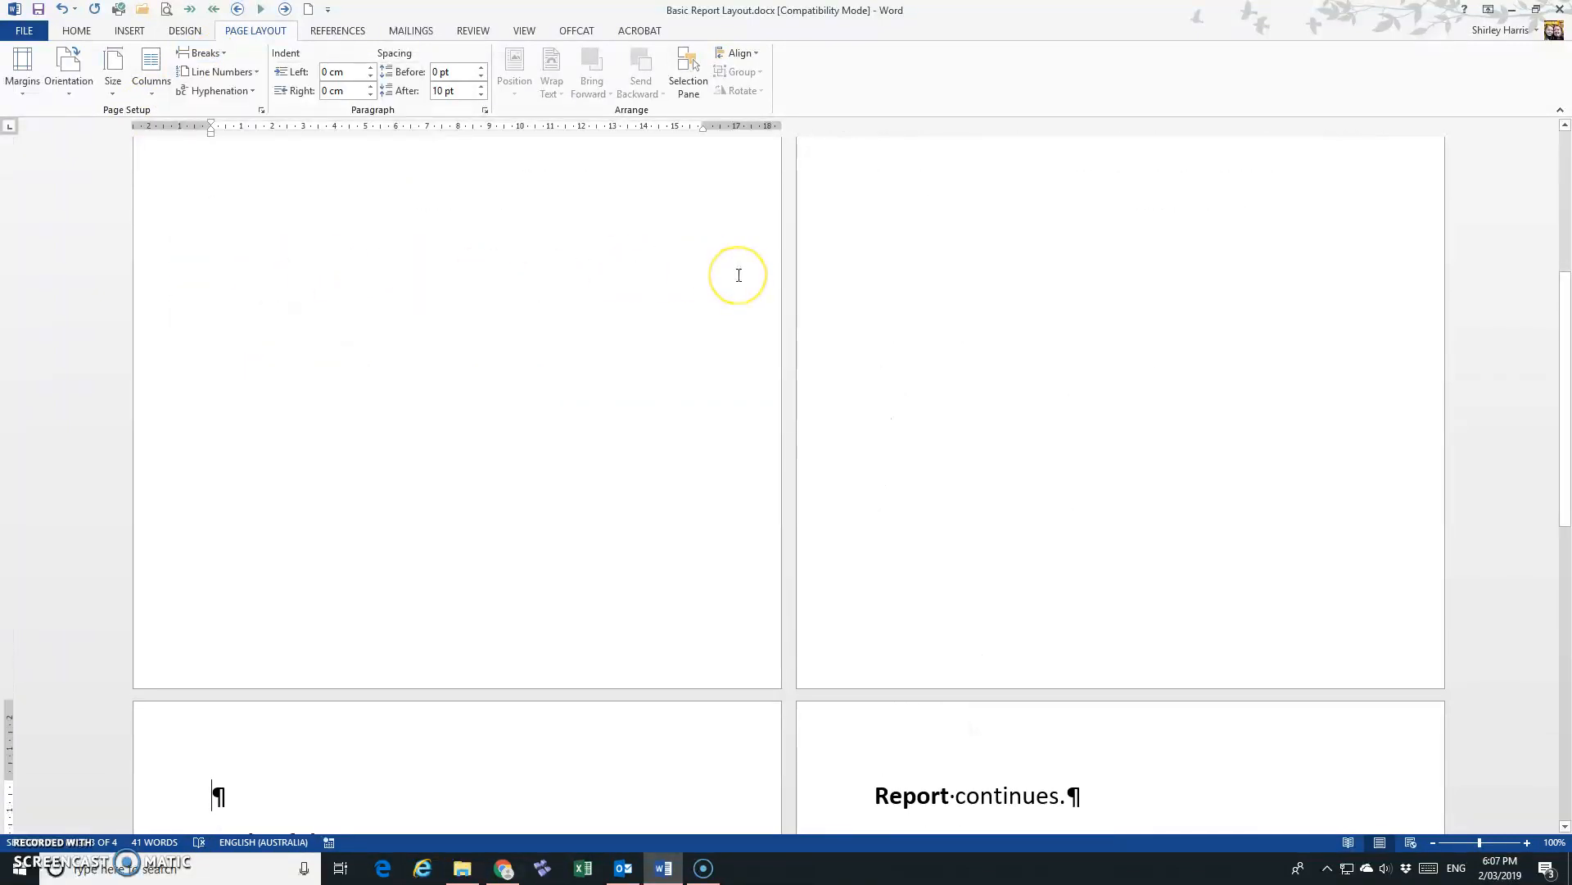
# Step: Check the section number shown for the title page, table of contents, report body and continuation page
pyautogui.scroll(10, 739, 275)
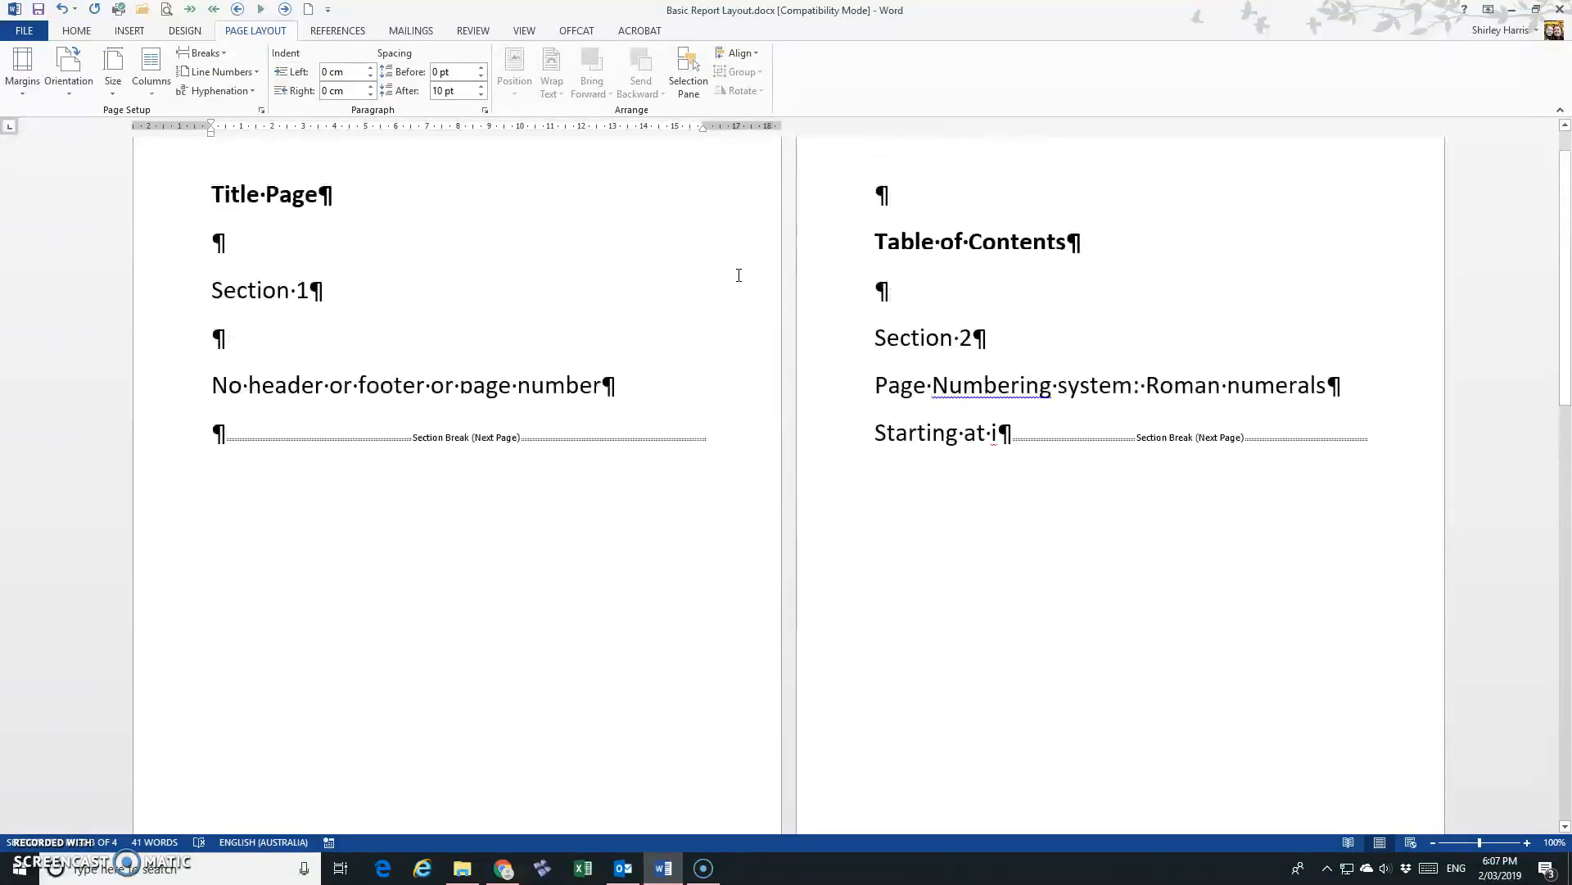
pyautogui.click(267, 314)
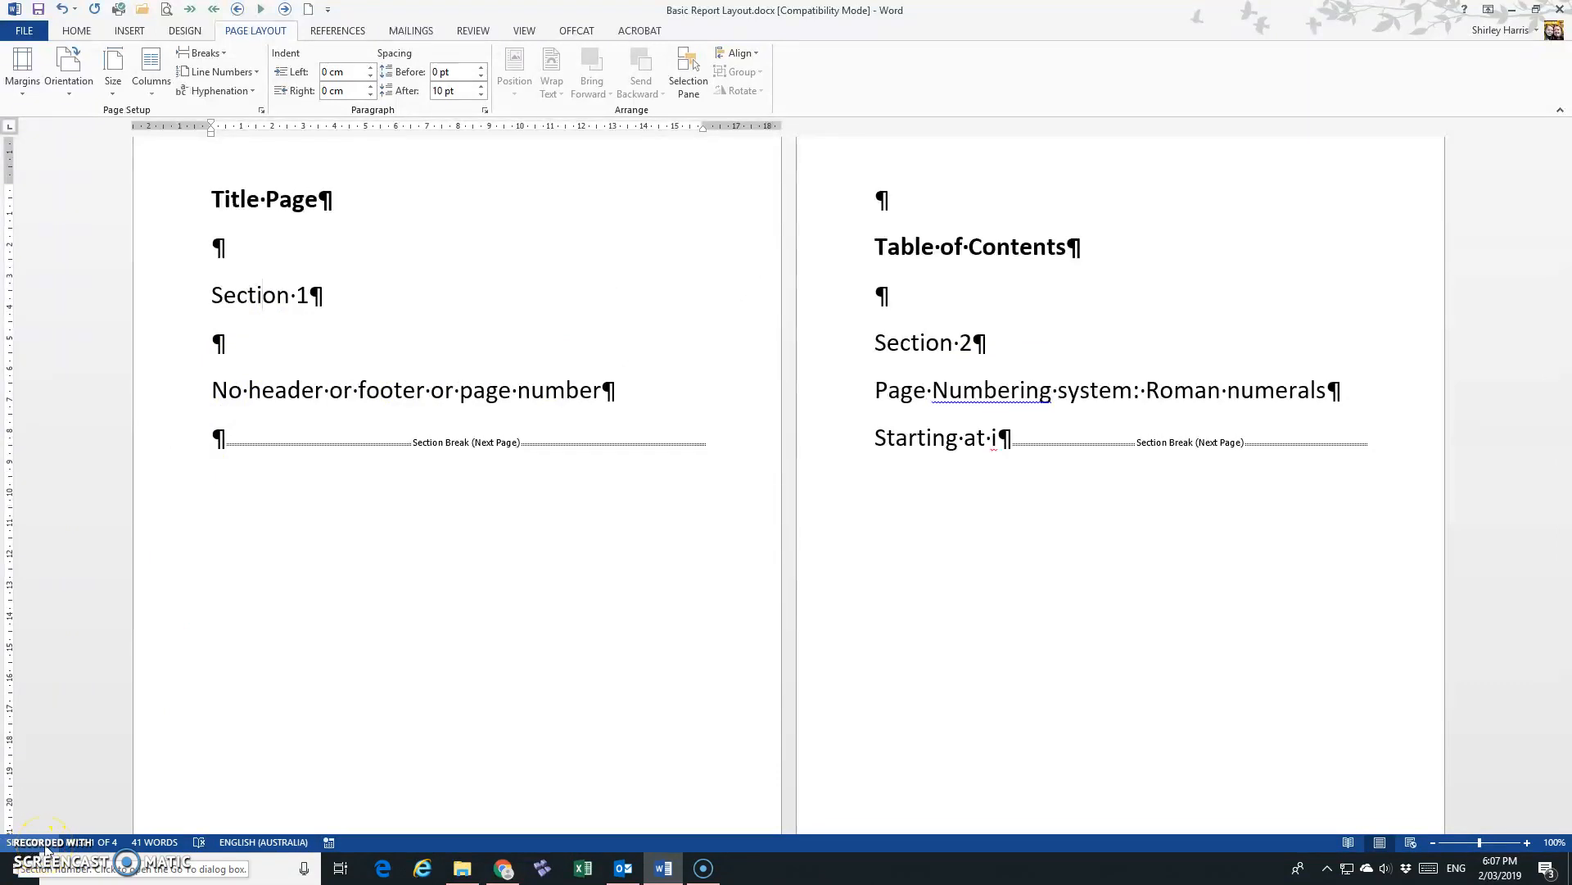
pyautogui.click(1012, 384)
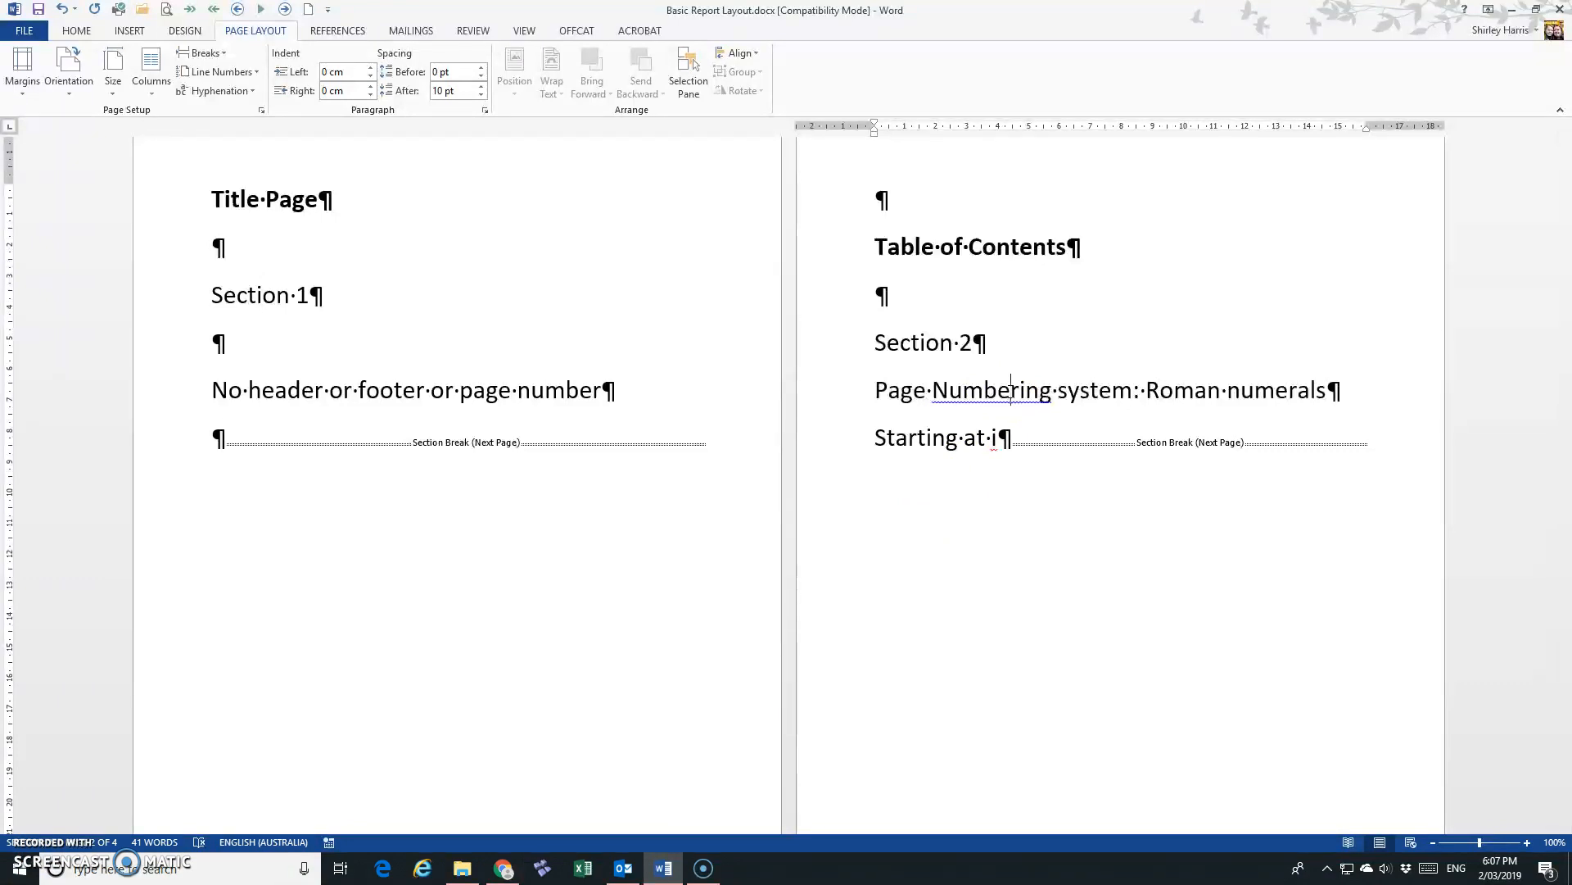
pyautogui.scroll(-8, 1010, 390)
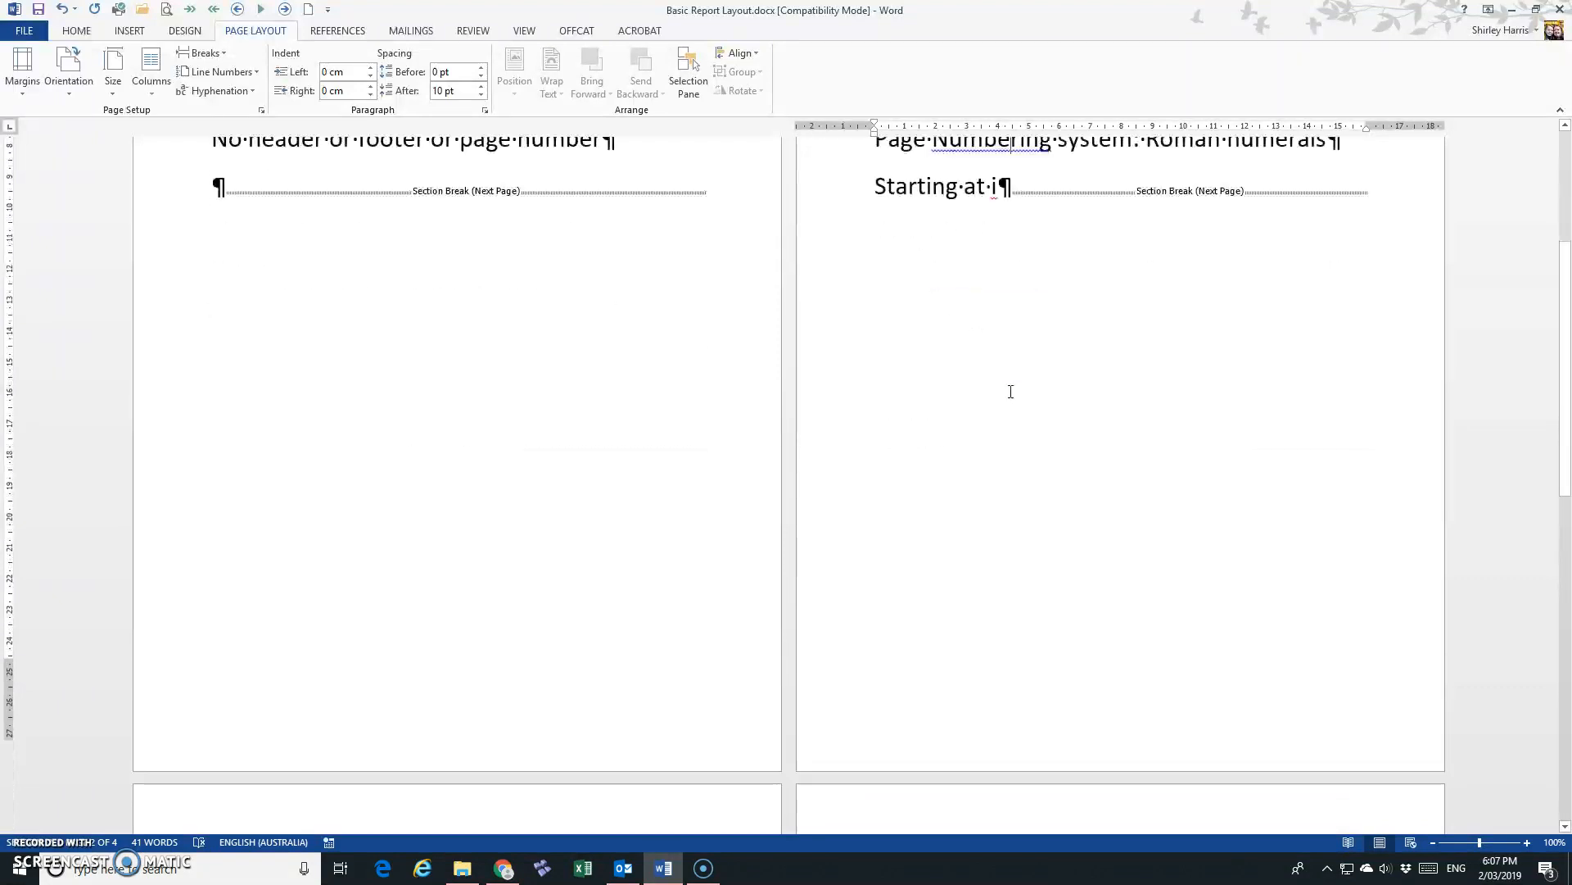
pyautogui.scroll(-2, 941, 401)
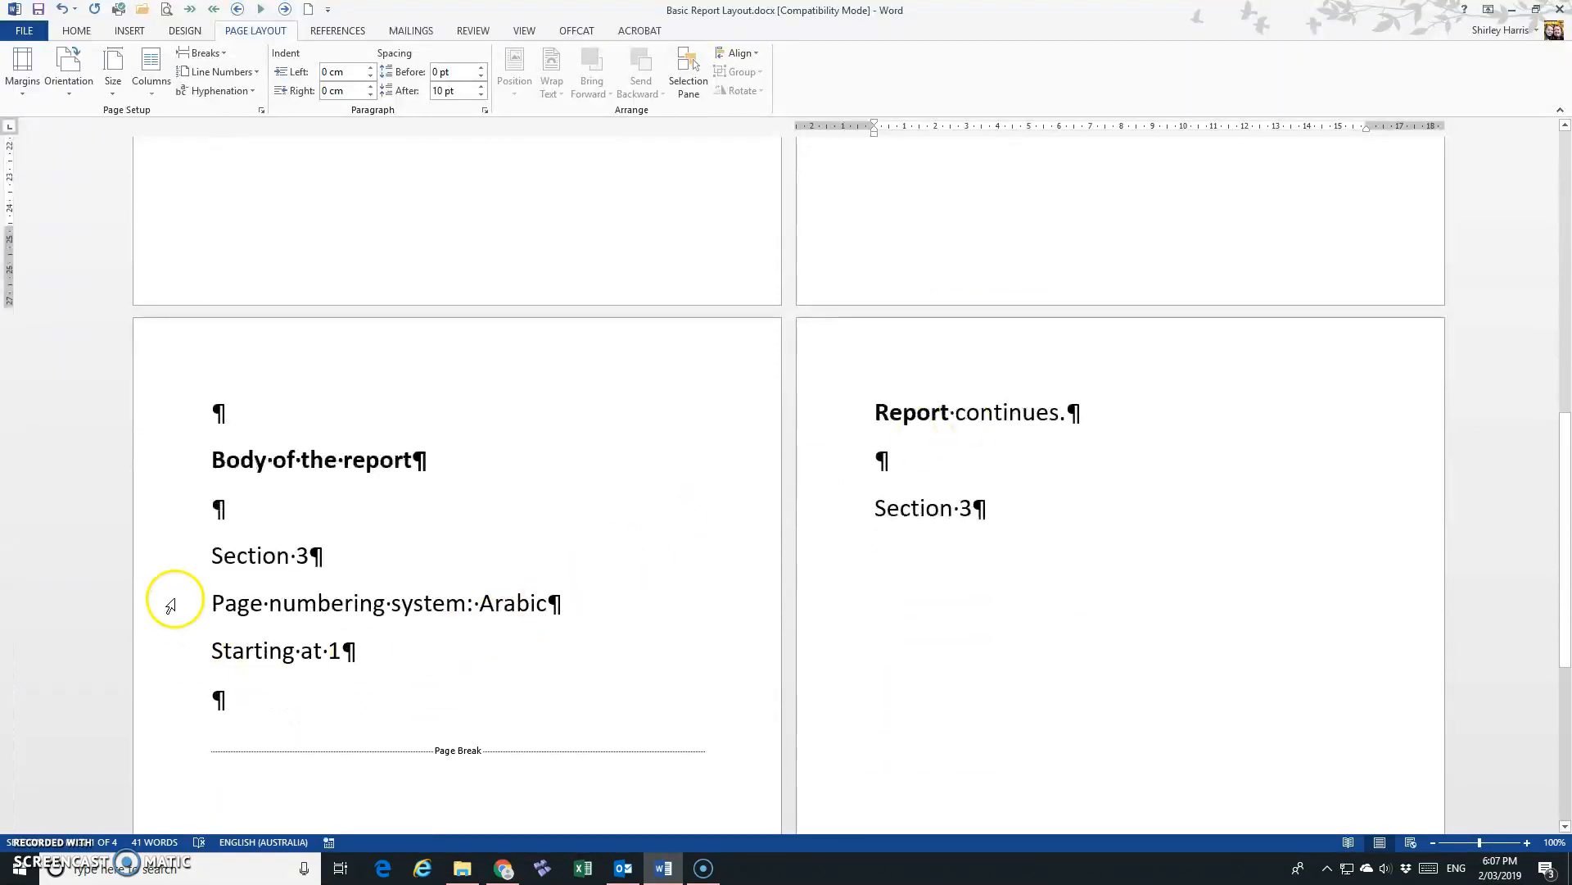
pyautogui.click(236, 556)
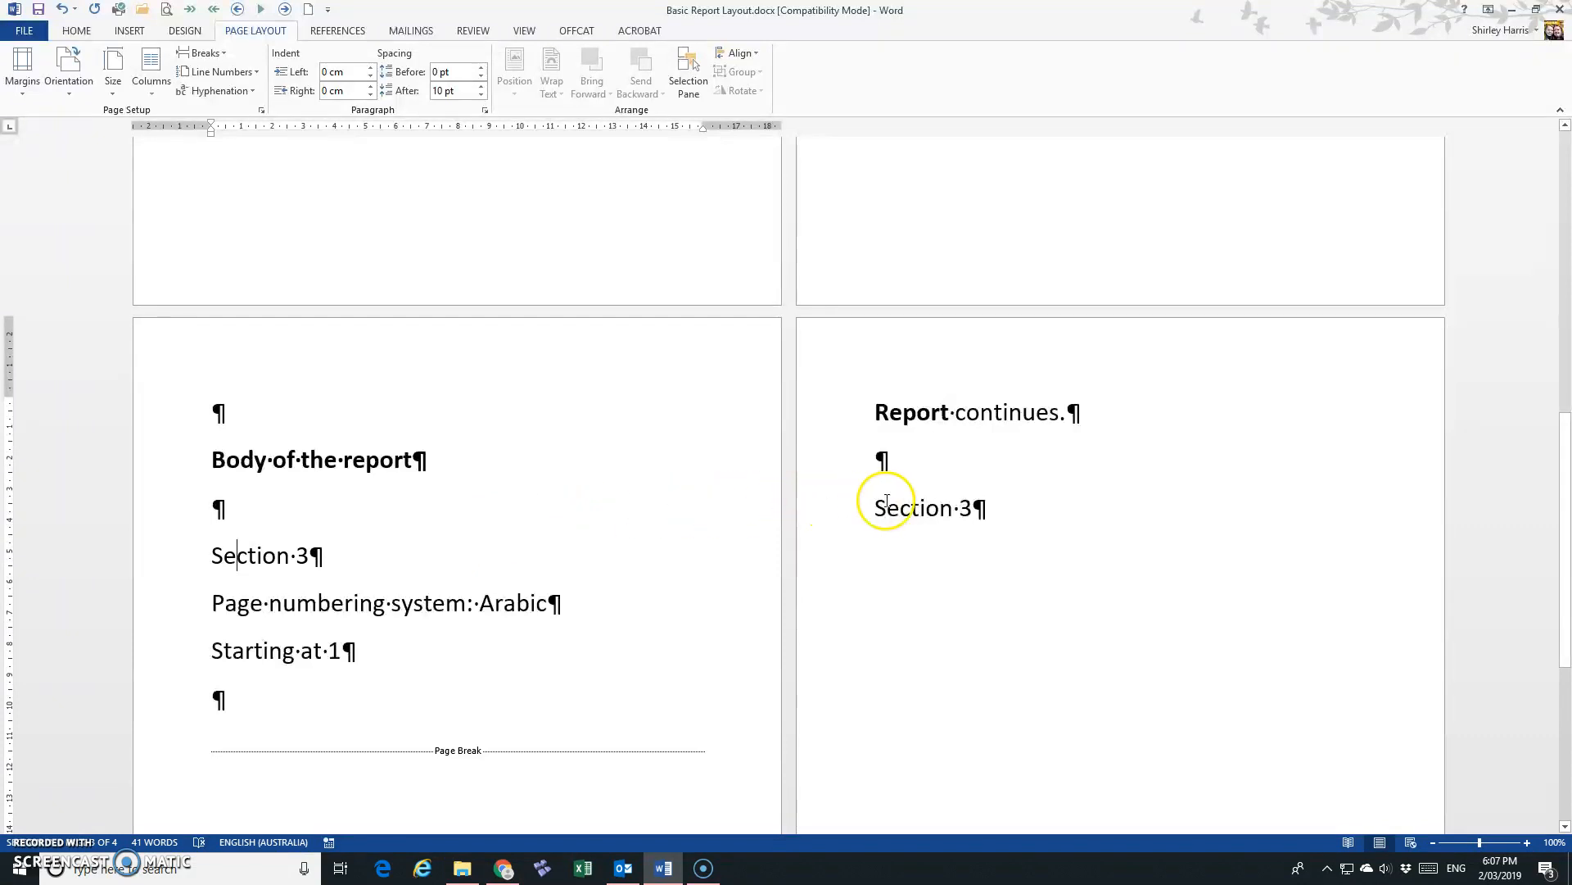
pyautogui.click(967, 415)
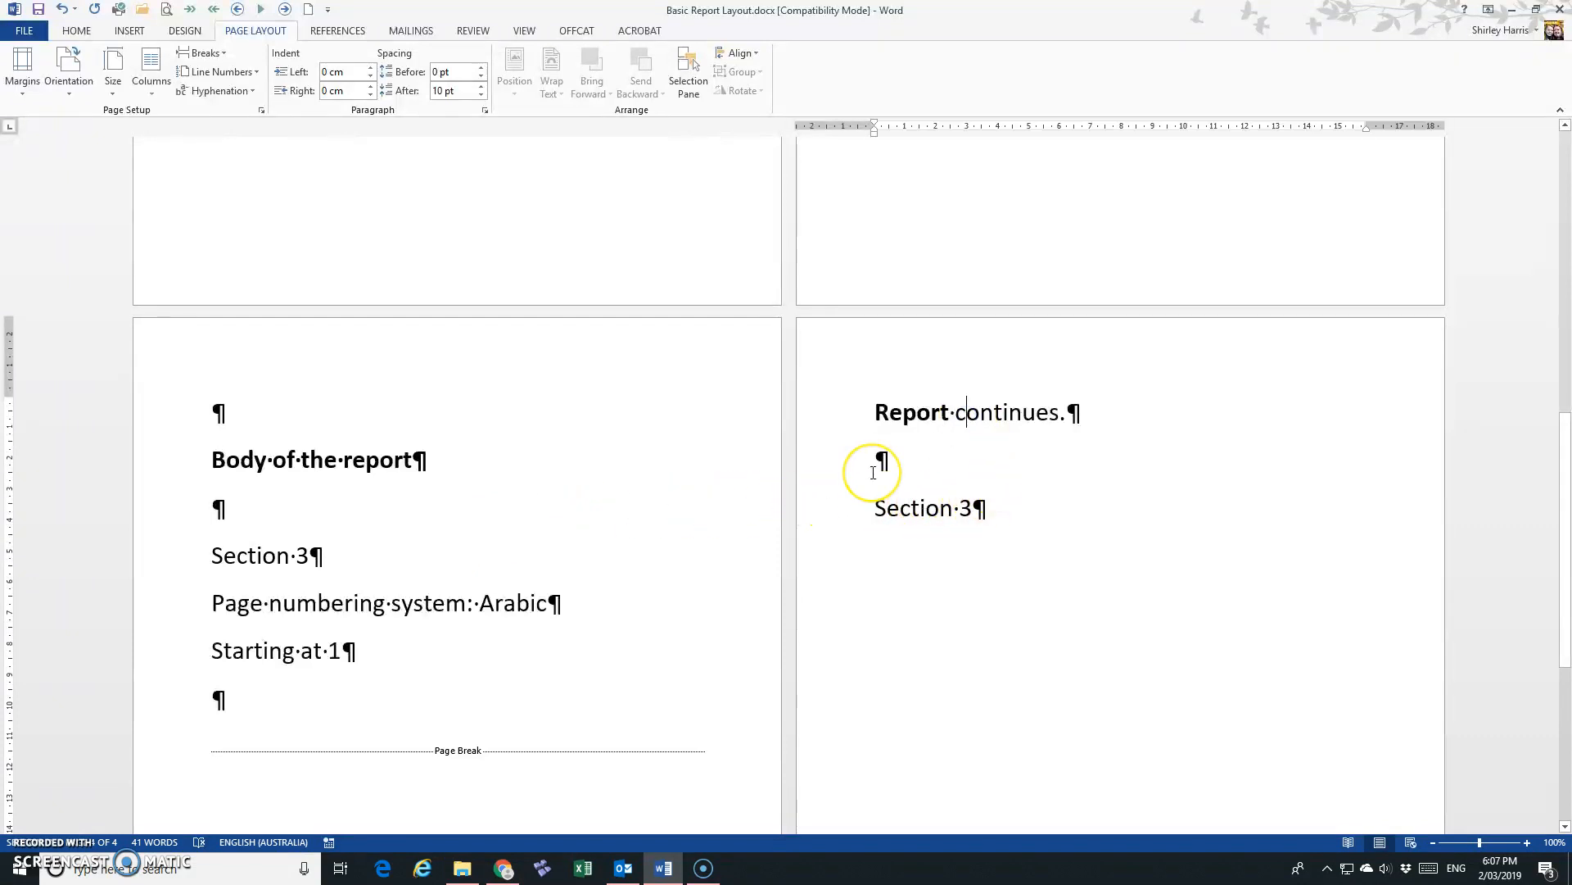
# Step: Insert a Plain Number 1 page number at the bottom of the page in the table of contents section
pyautogui.scroll(5, 873, 473)
pyautogui.scroll(5, 873, 472)
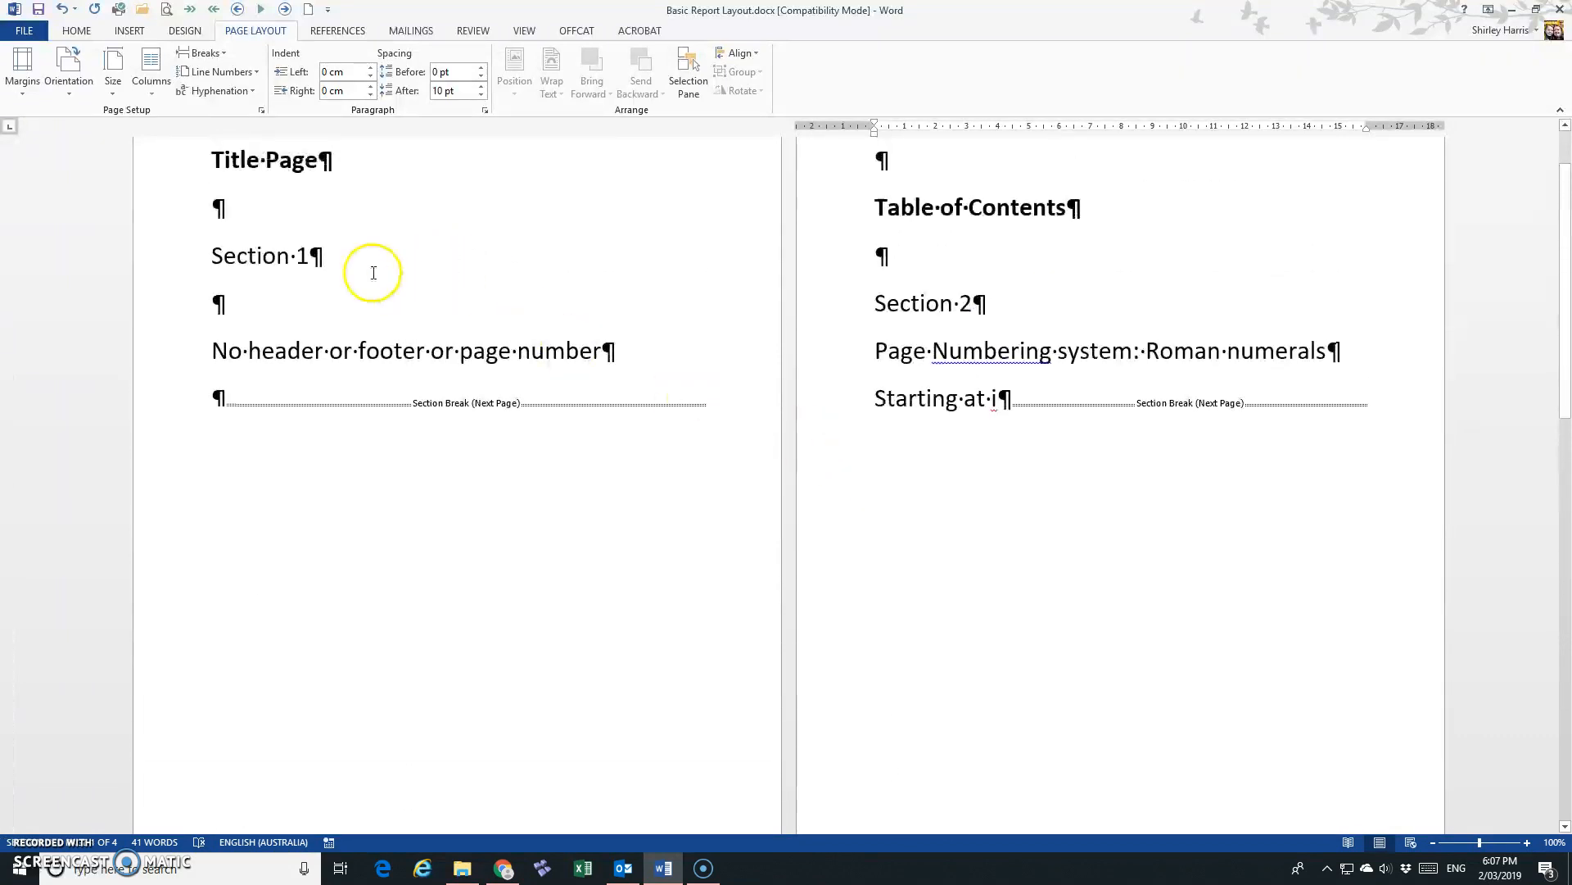
pyautogui.click(289, 255)
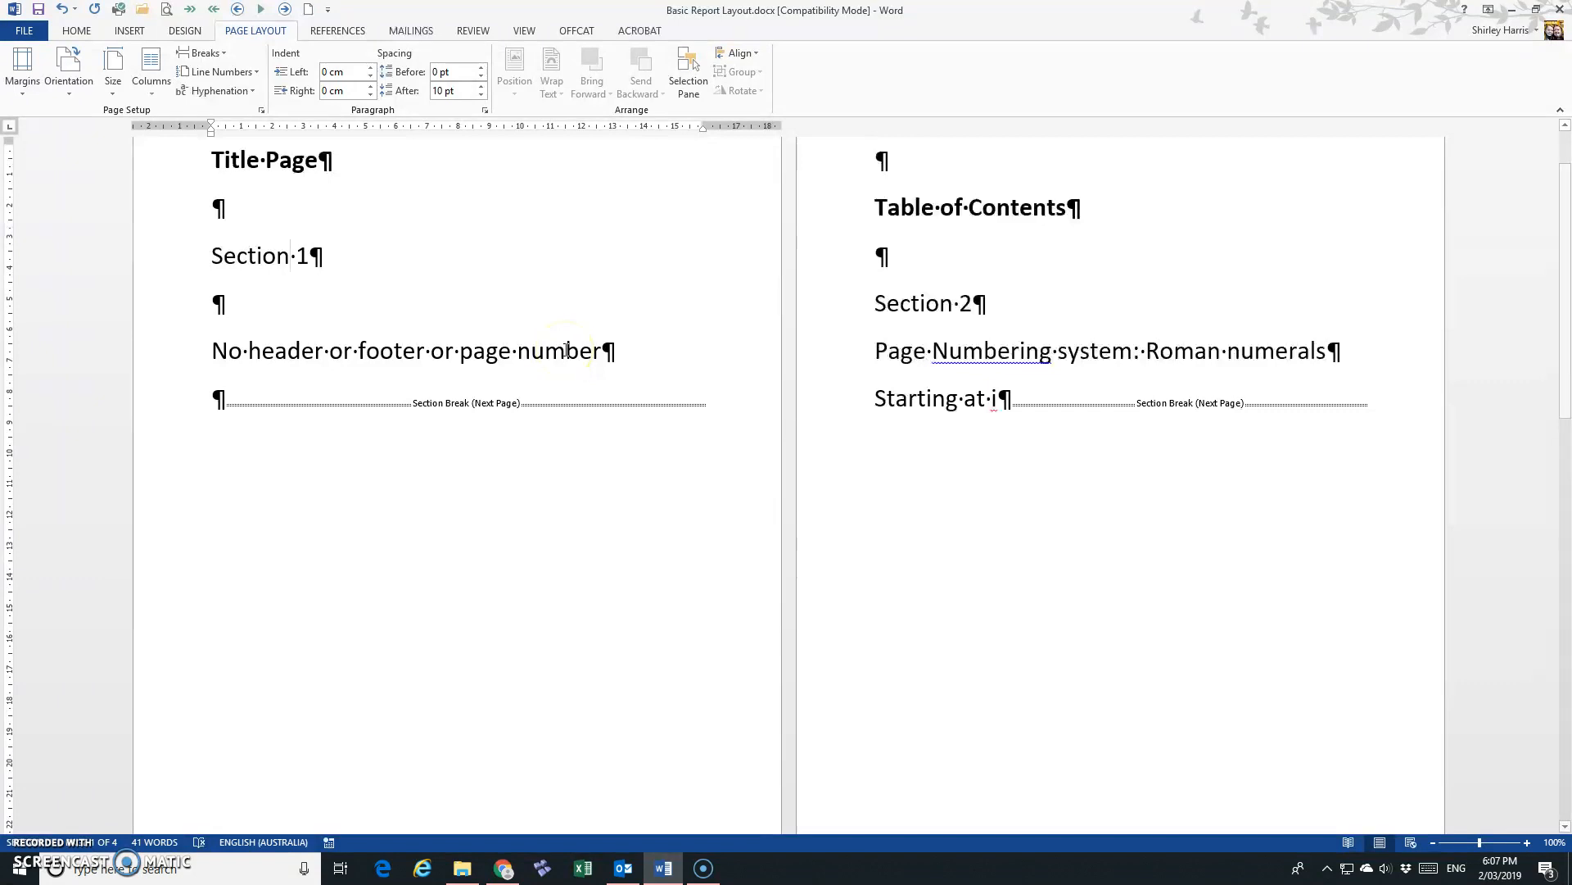
pyautogui.scroll(1, 449, 361)
pyautogui.scroll(1, 452, 363)
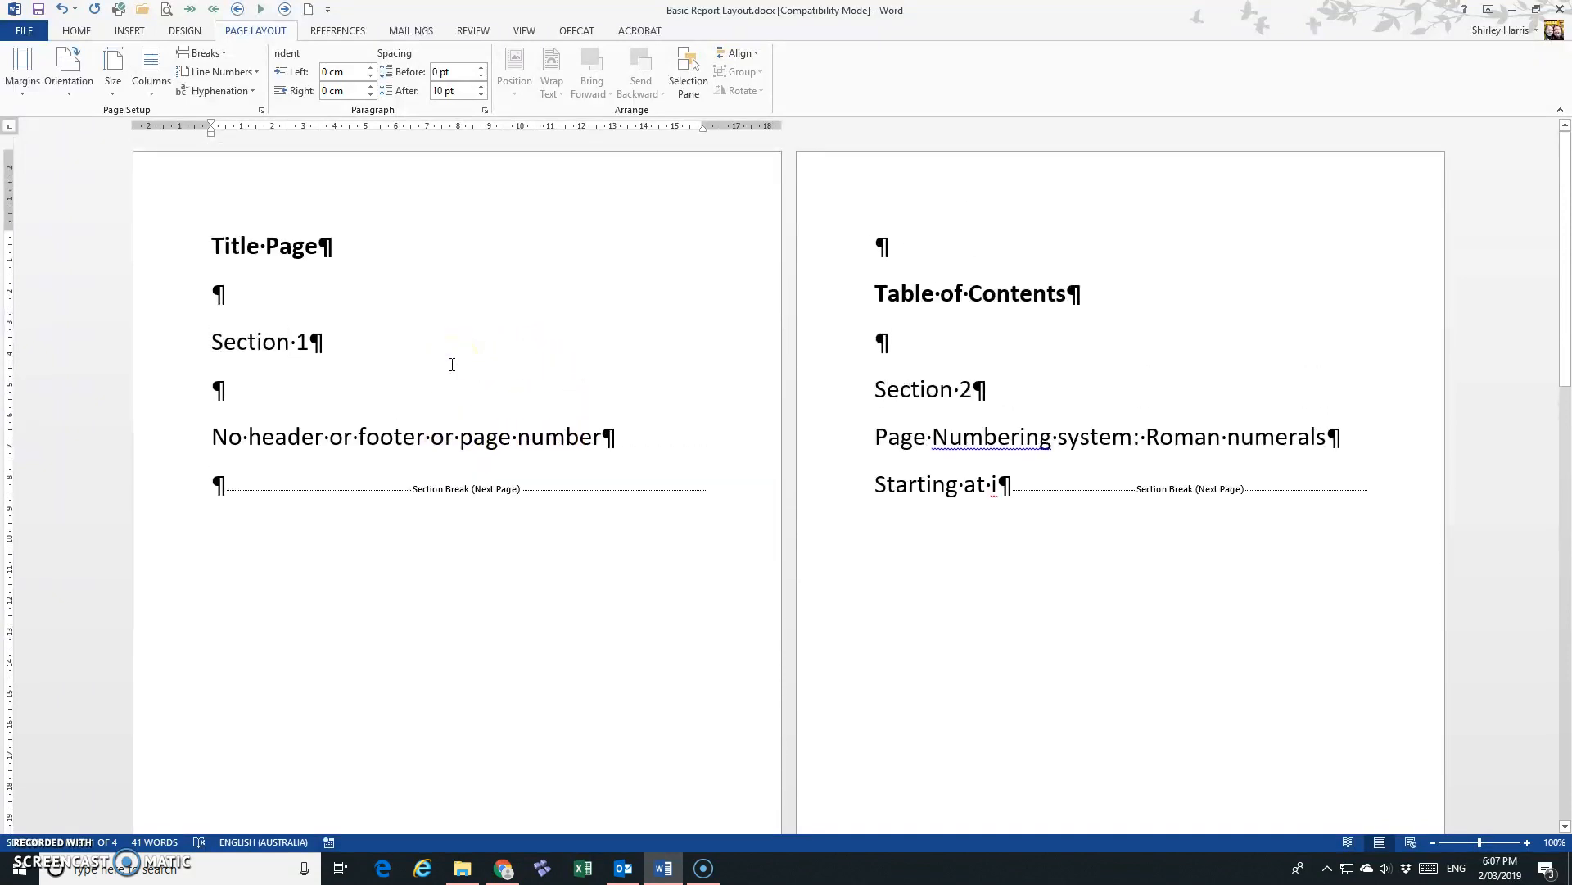
pyautogui.scroll(-2, 452, 363)
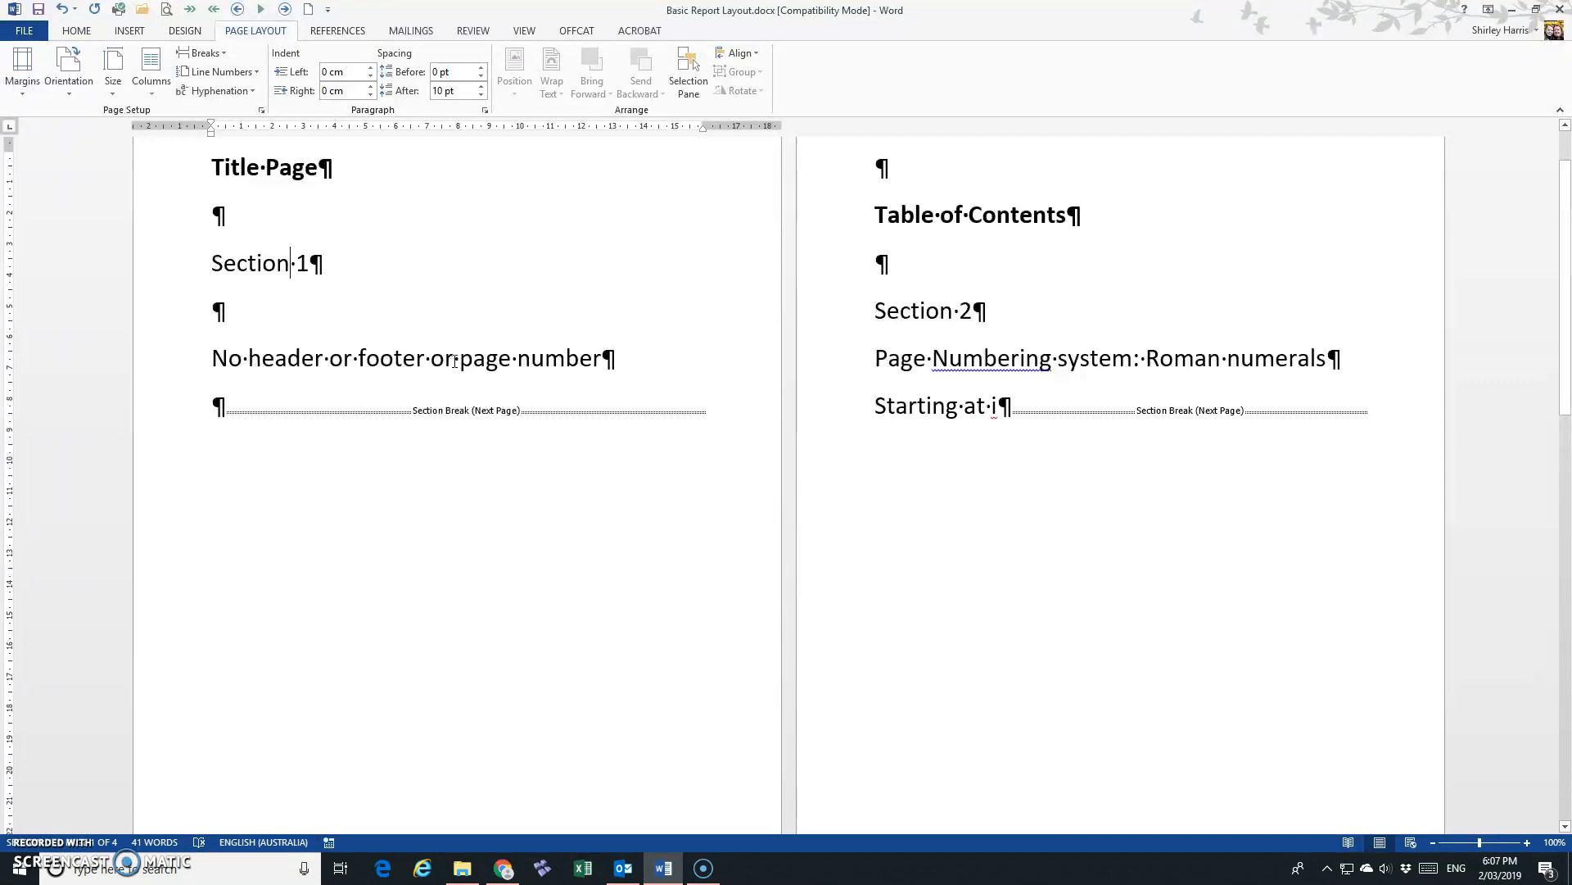
pyautogui.click(1026, 364)
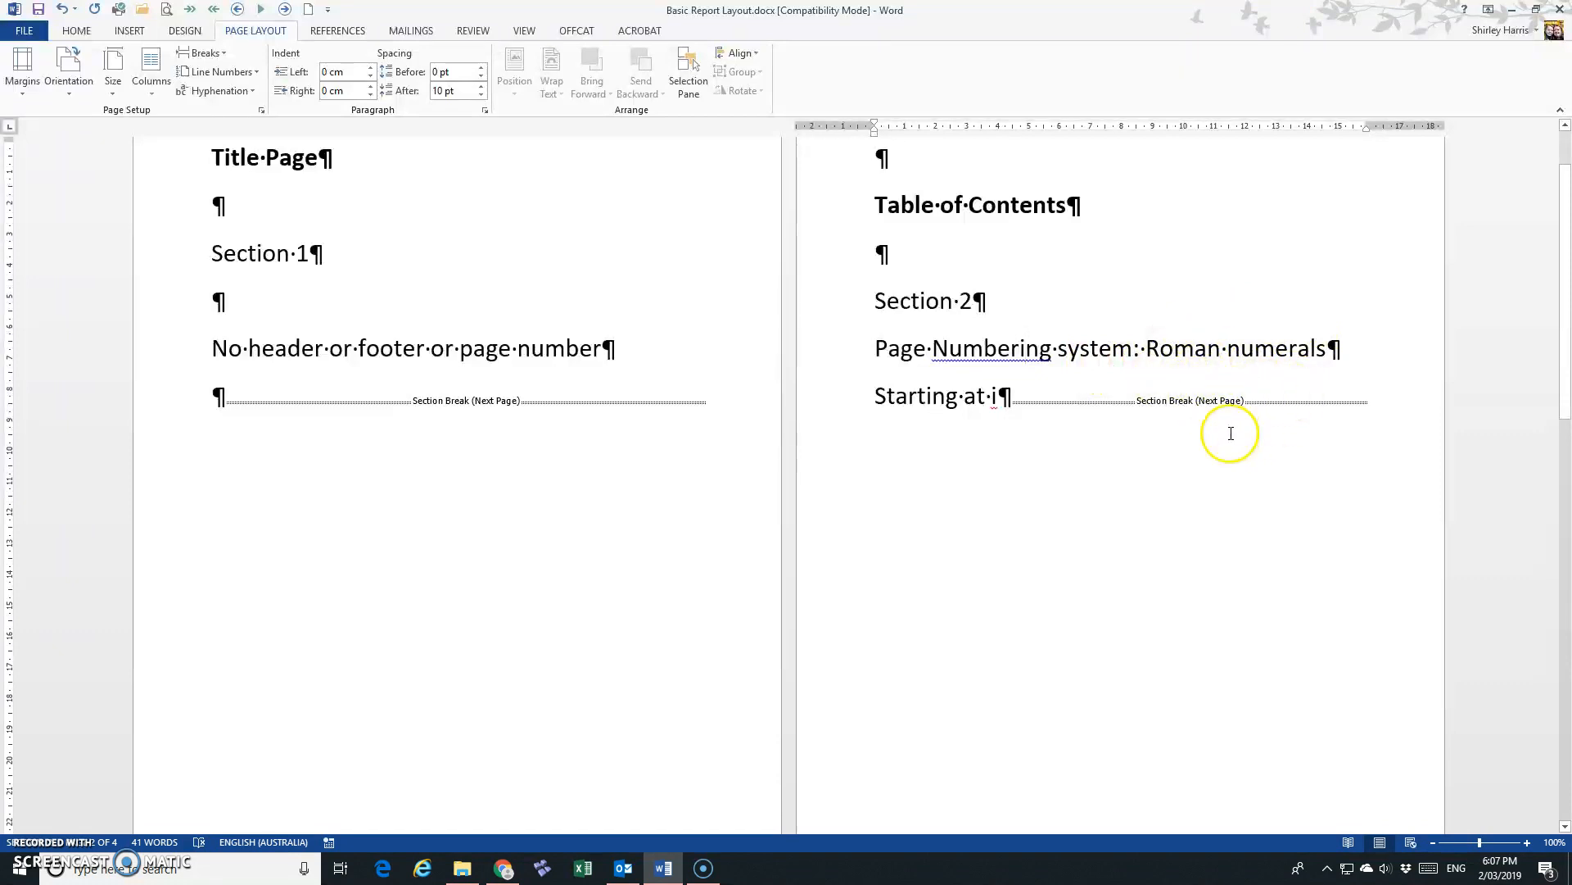
pyautogui.click(129, 33)
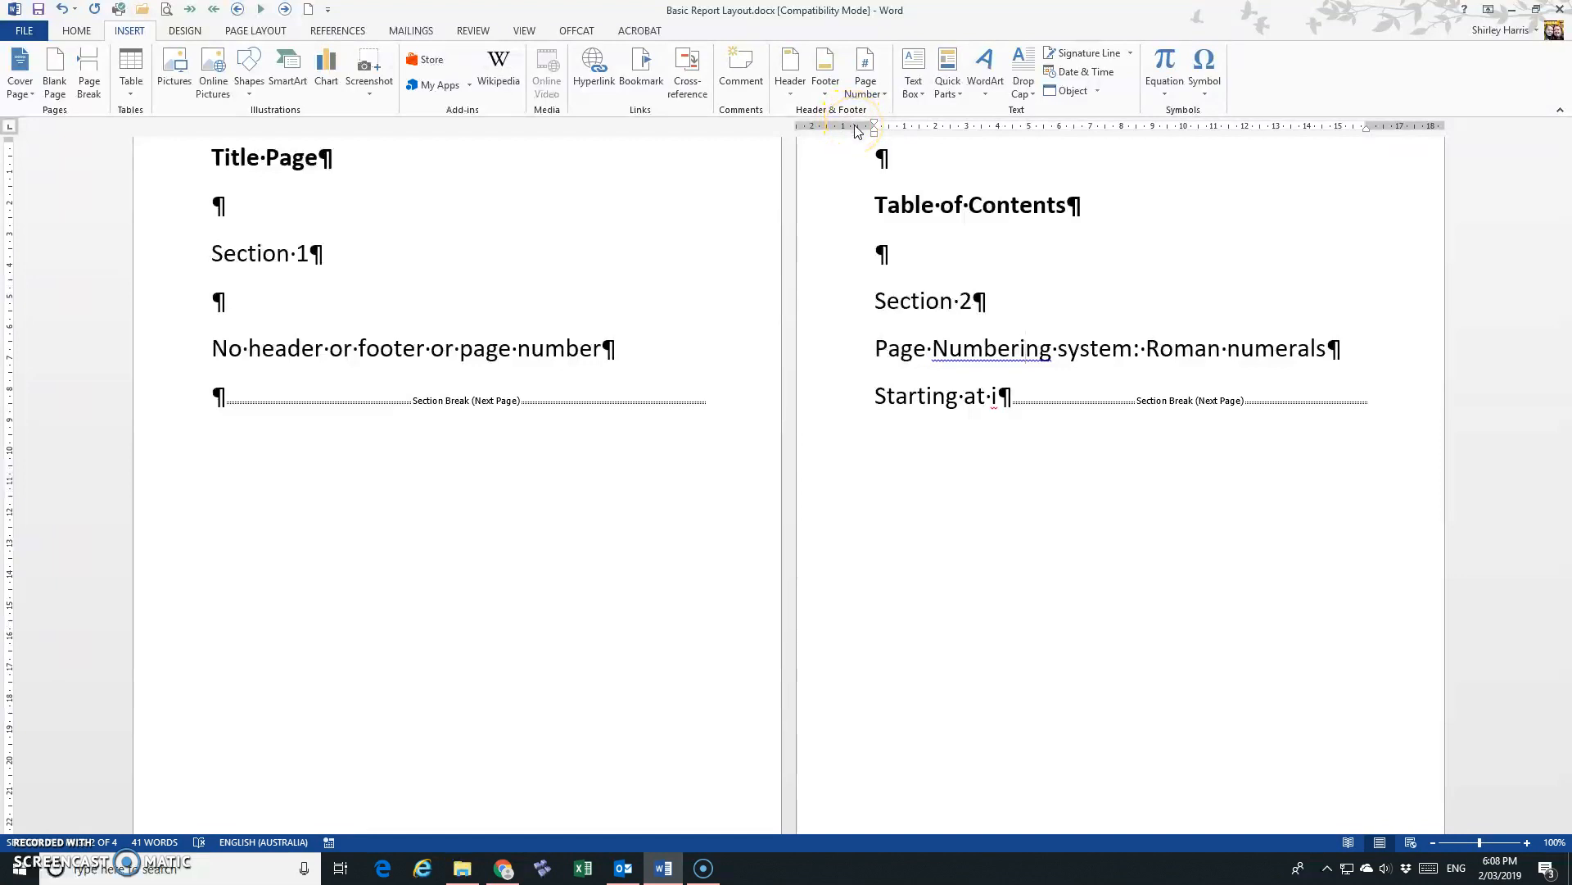
pyautogui.click(871, 98)
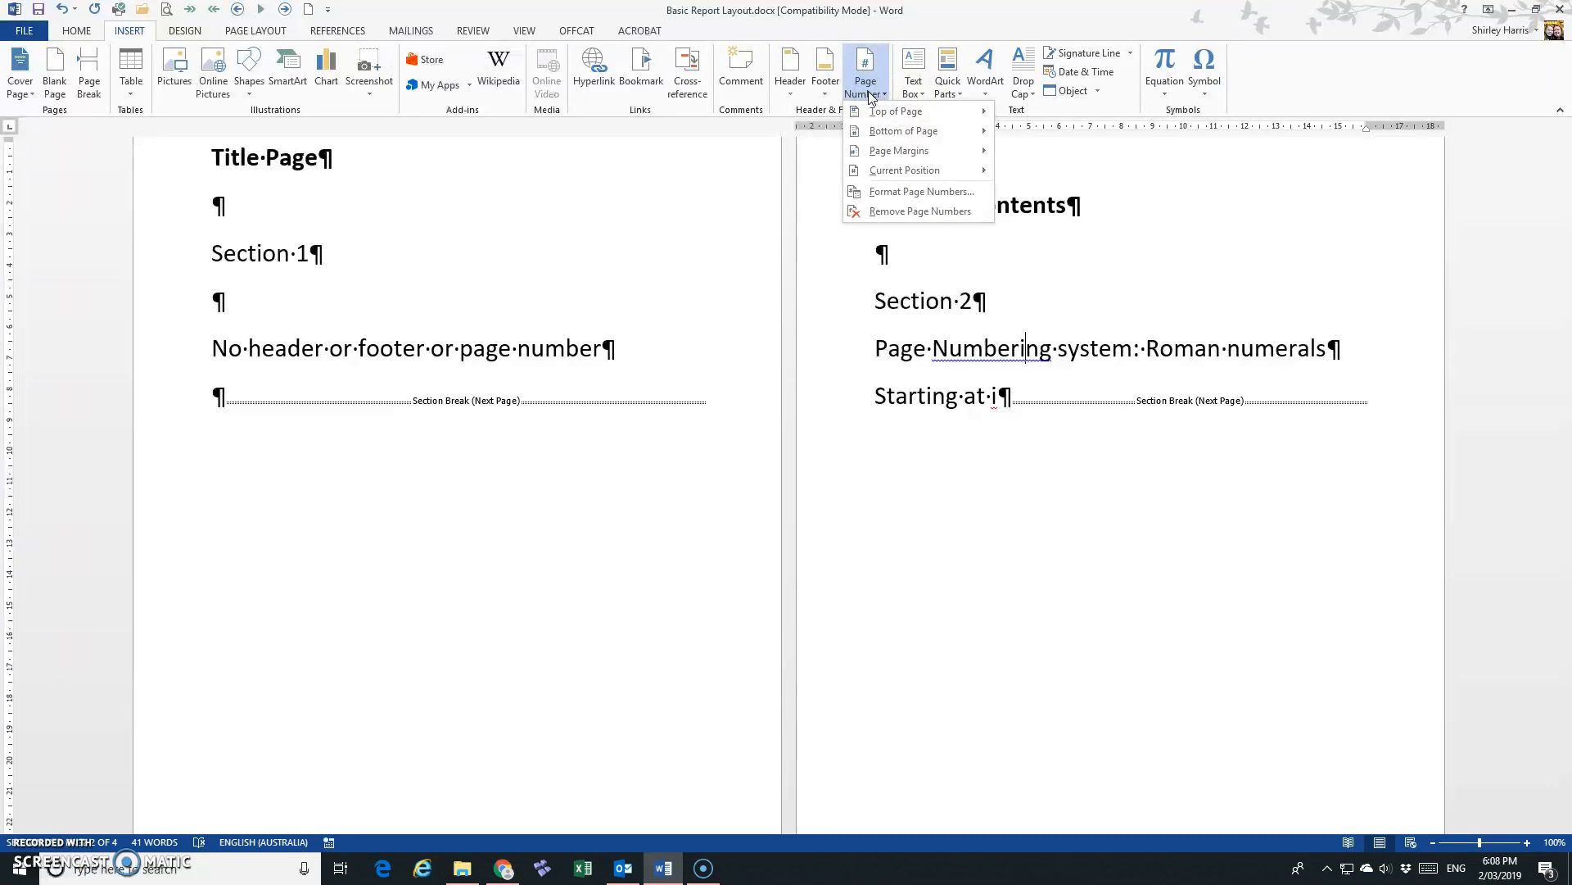
pyautogui.click(870, 136)
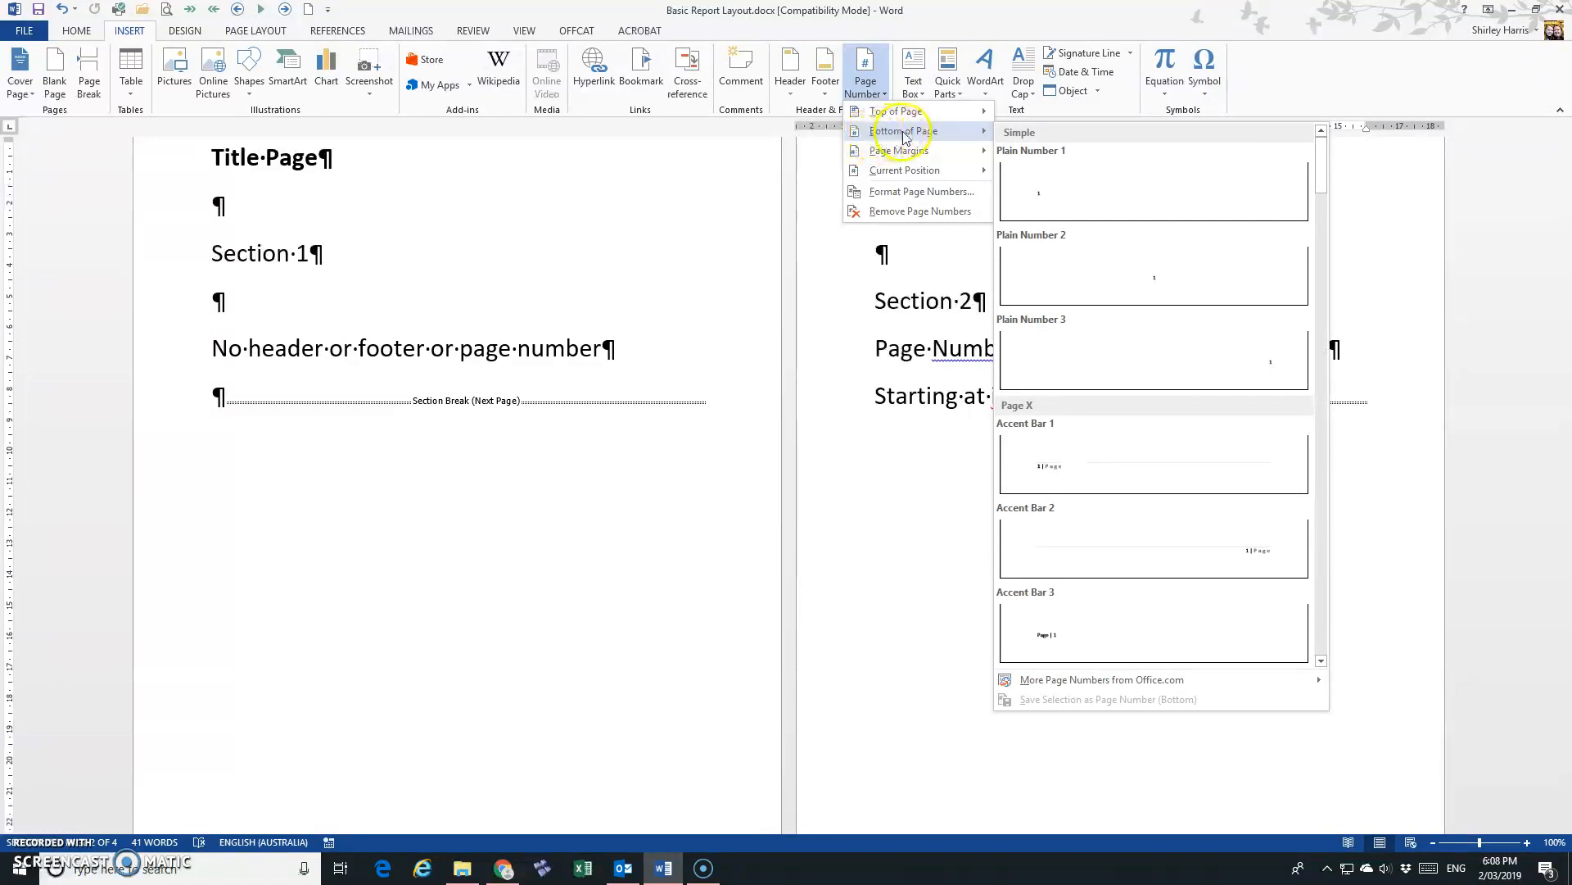
pyautogui.click(1097, 199)
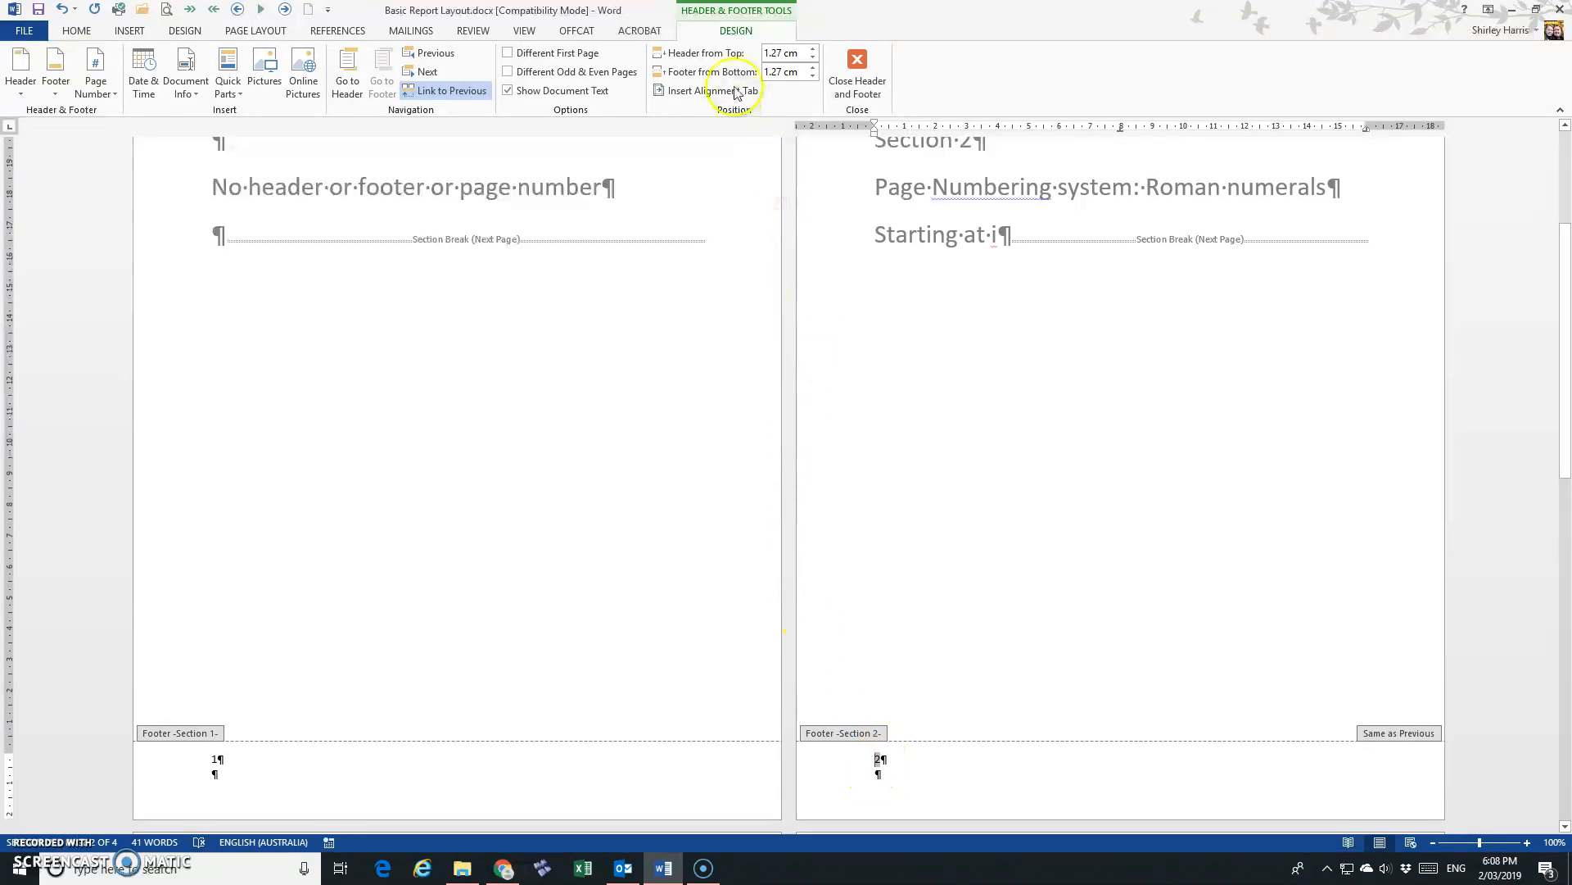
# Step: Change the footer page number to the centred Plain Number 2 bottom-of-page style
pyautogui.click(95, 86)
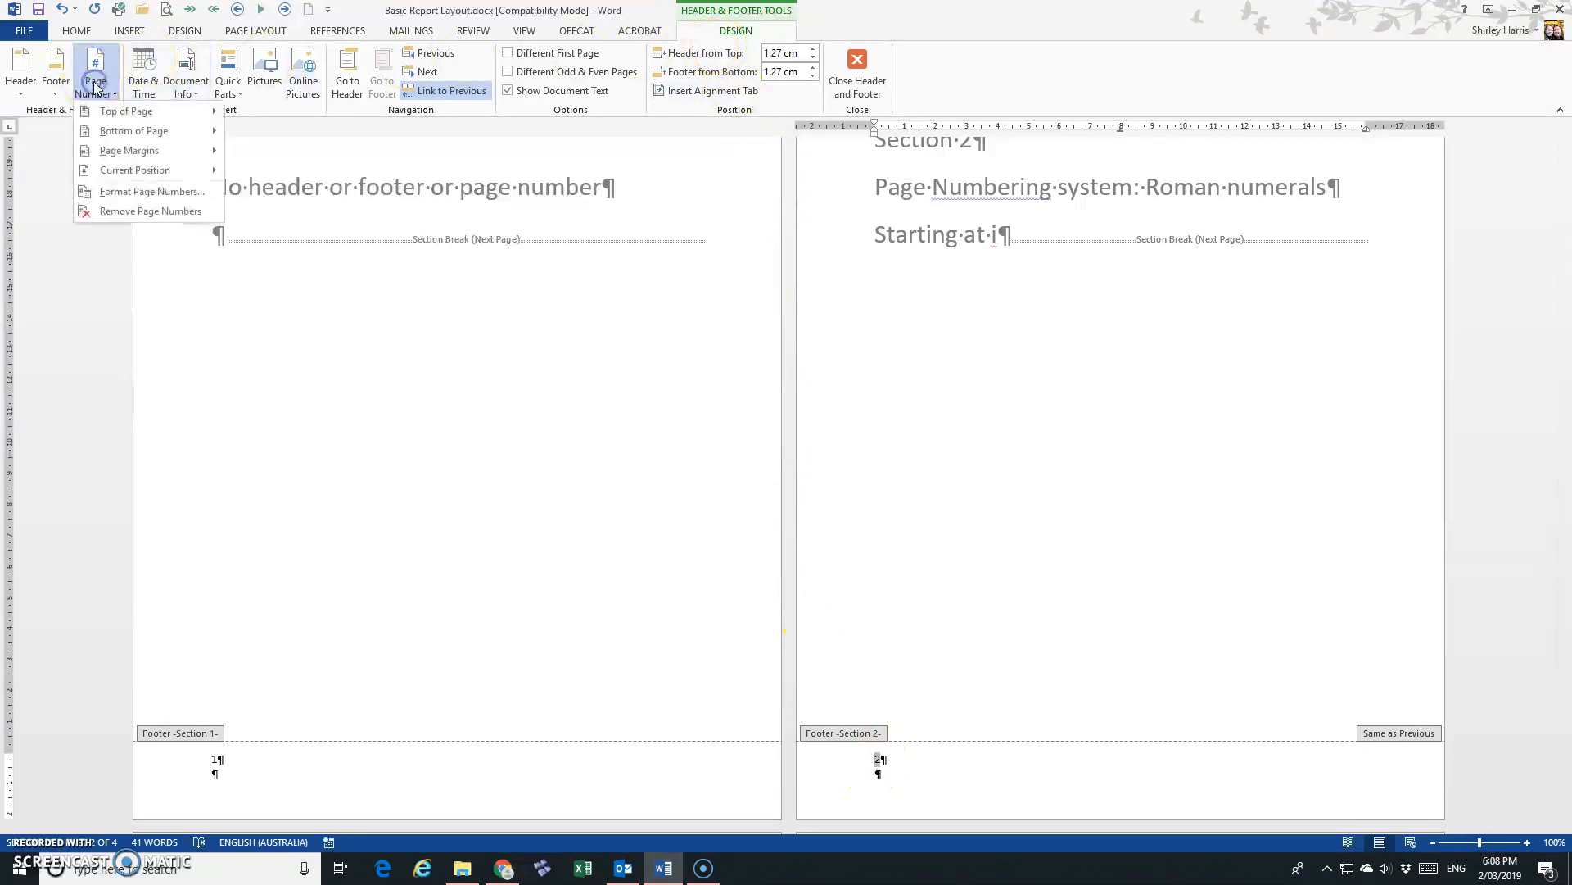
pyautogui.moveTo(122, 131)
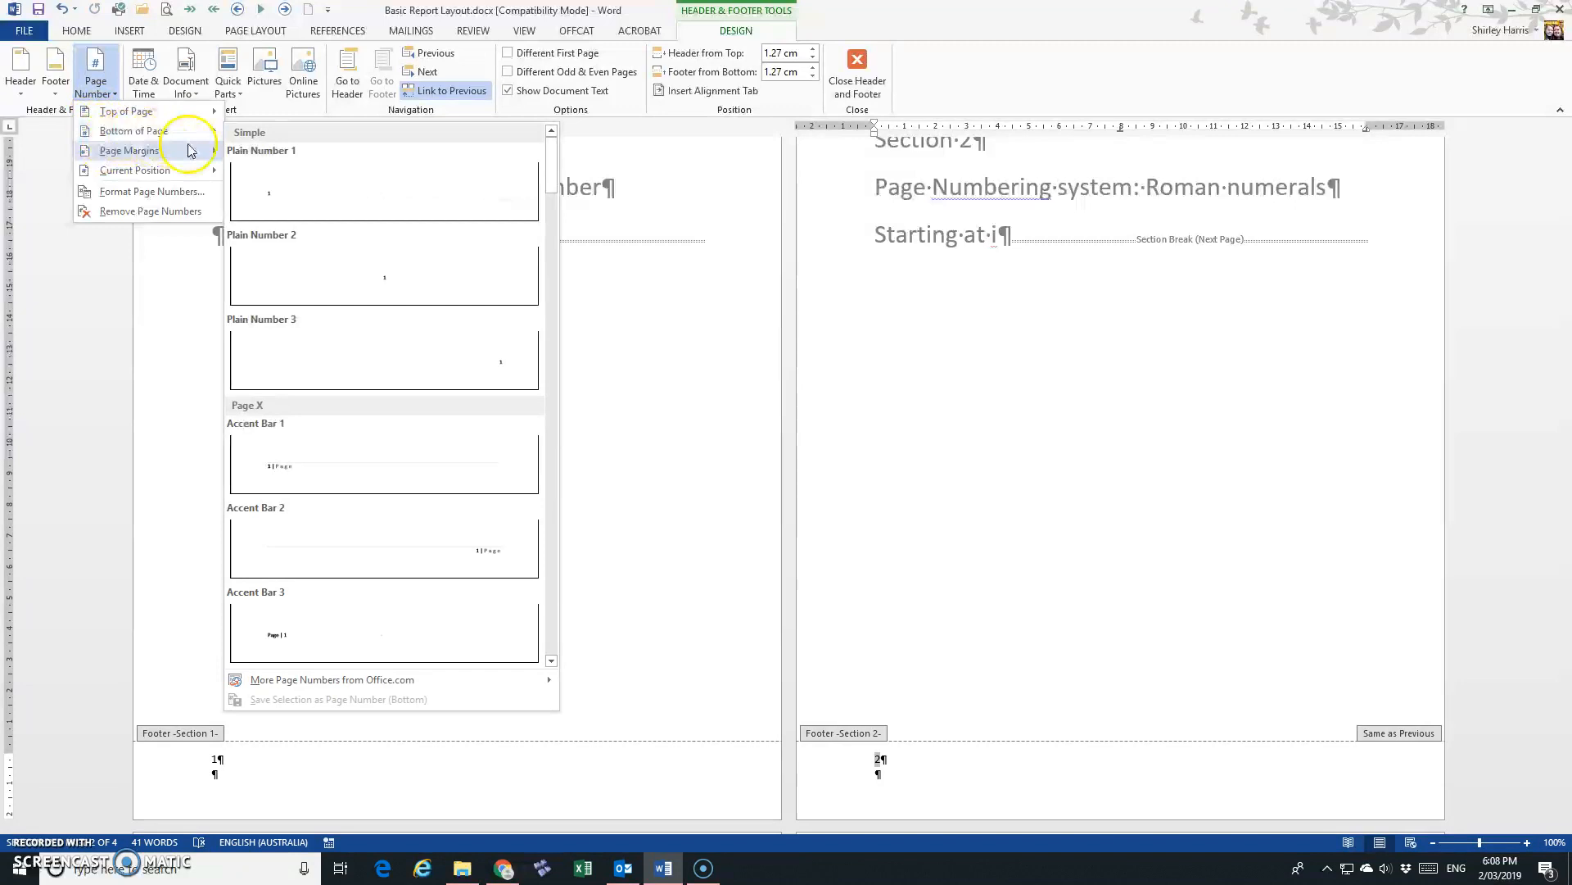
pyautogui.click(352, 283)
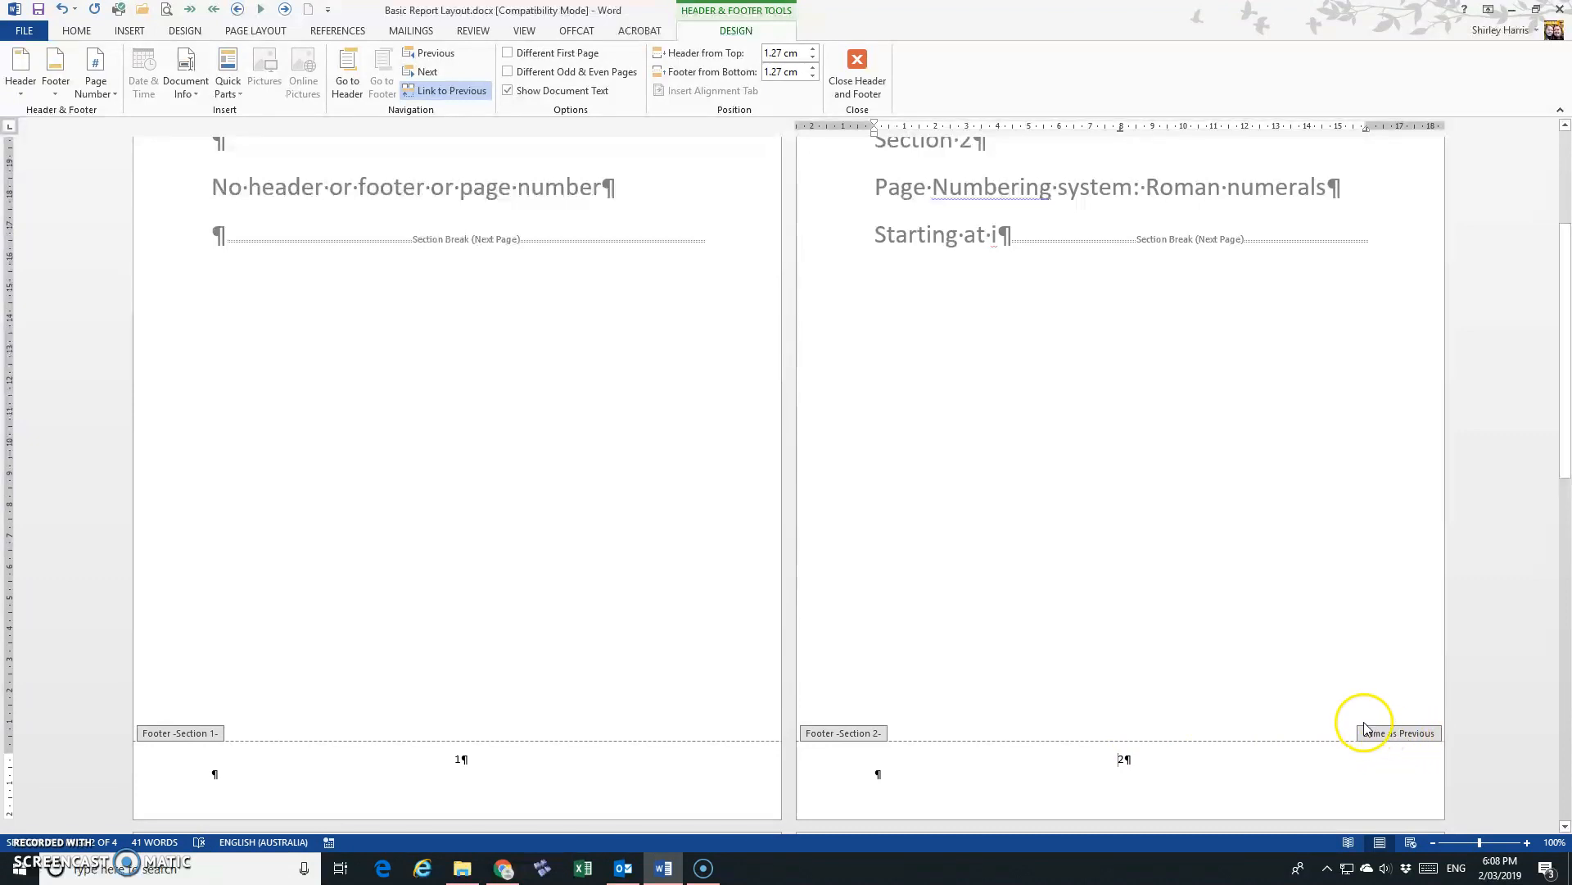
# Step: Unlink the Section 2 footer from the previous section and delete the page number from the title page footer
pyautogui.click(450, 92)
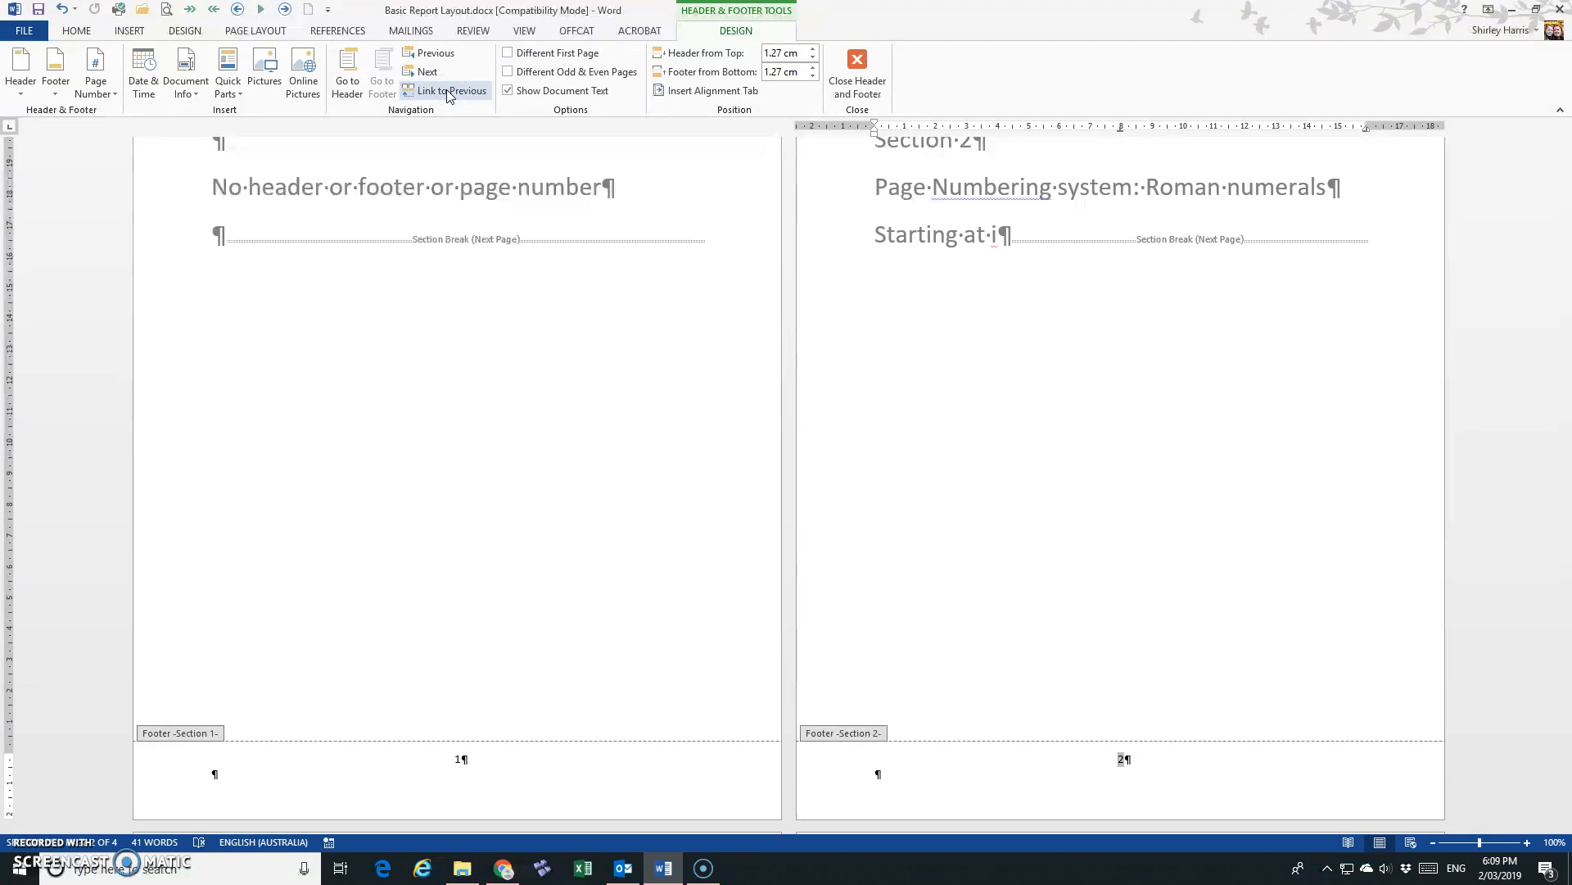
pyautogui.click(464, 760)
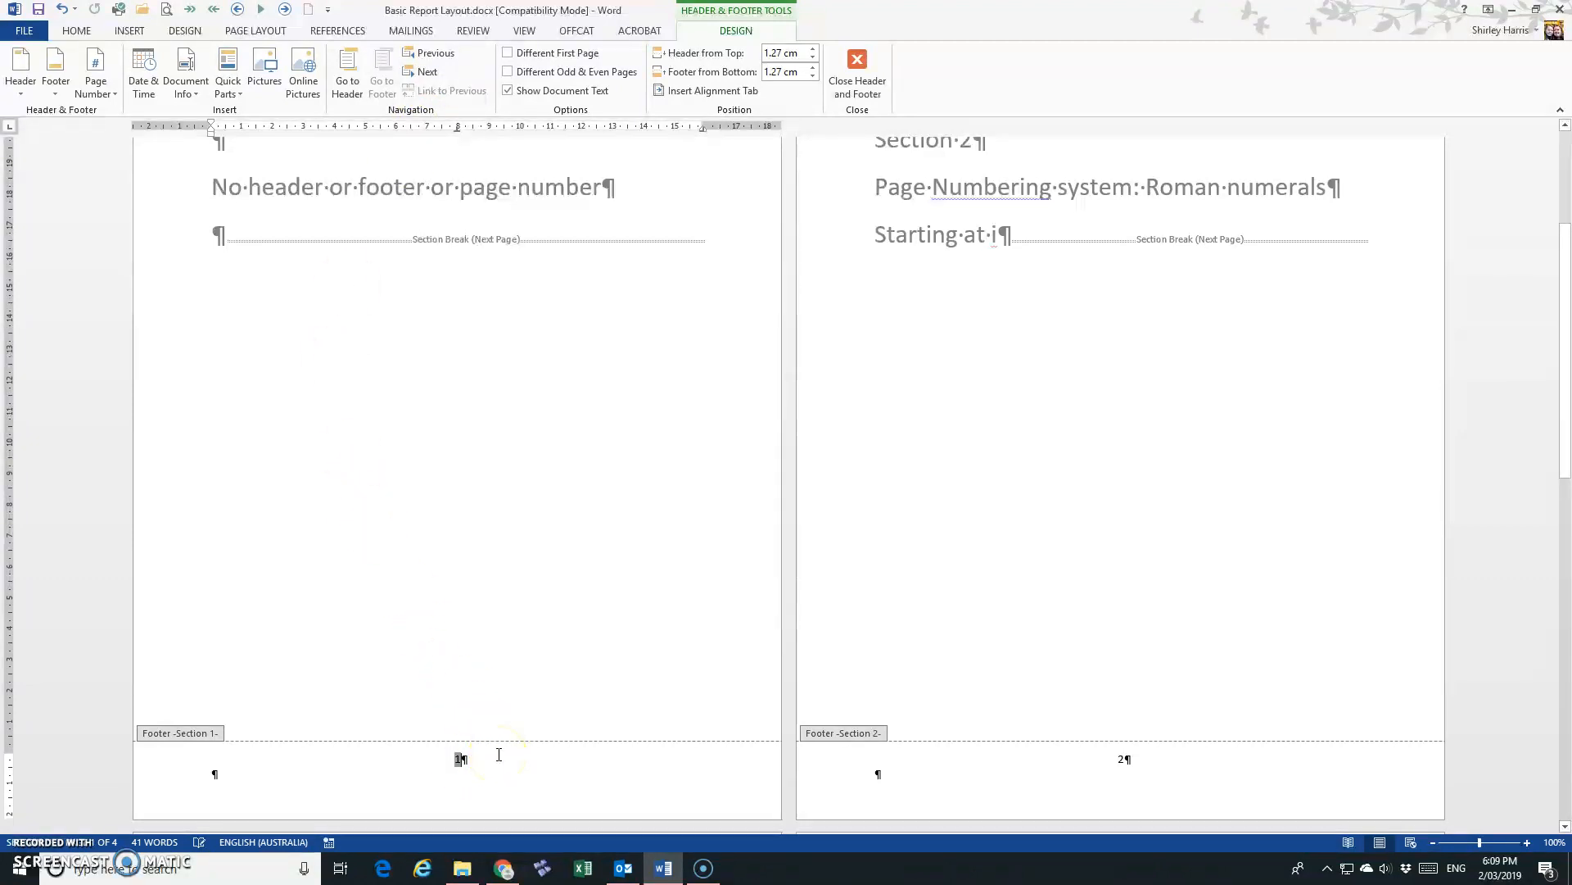
pyautogui.press('Delete')
# Step: Format the Section 2 page number as lowercase Roman numerals (i, ii, iii, ...) starting at i
pyautogui.click(1118, 754)
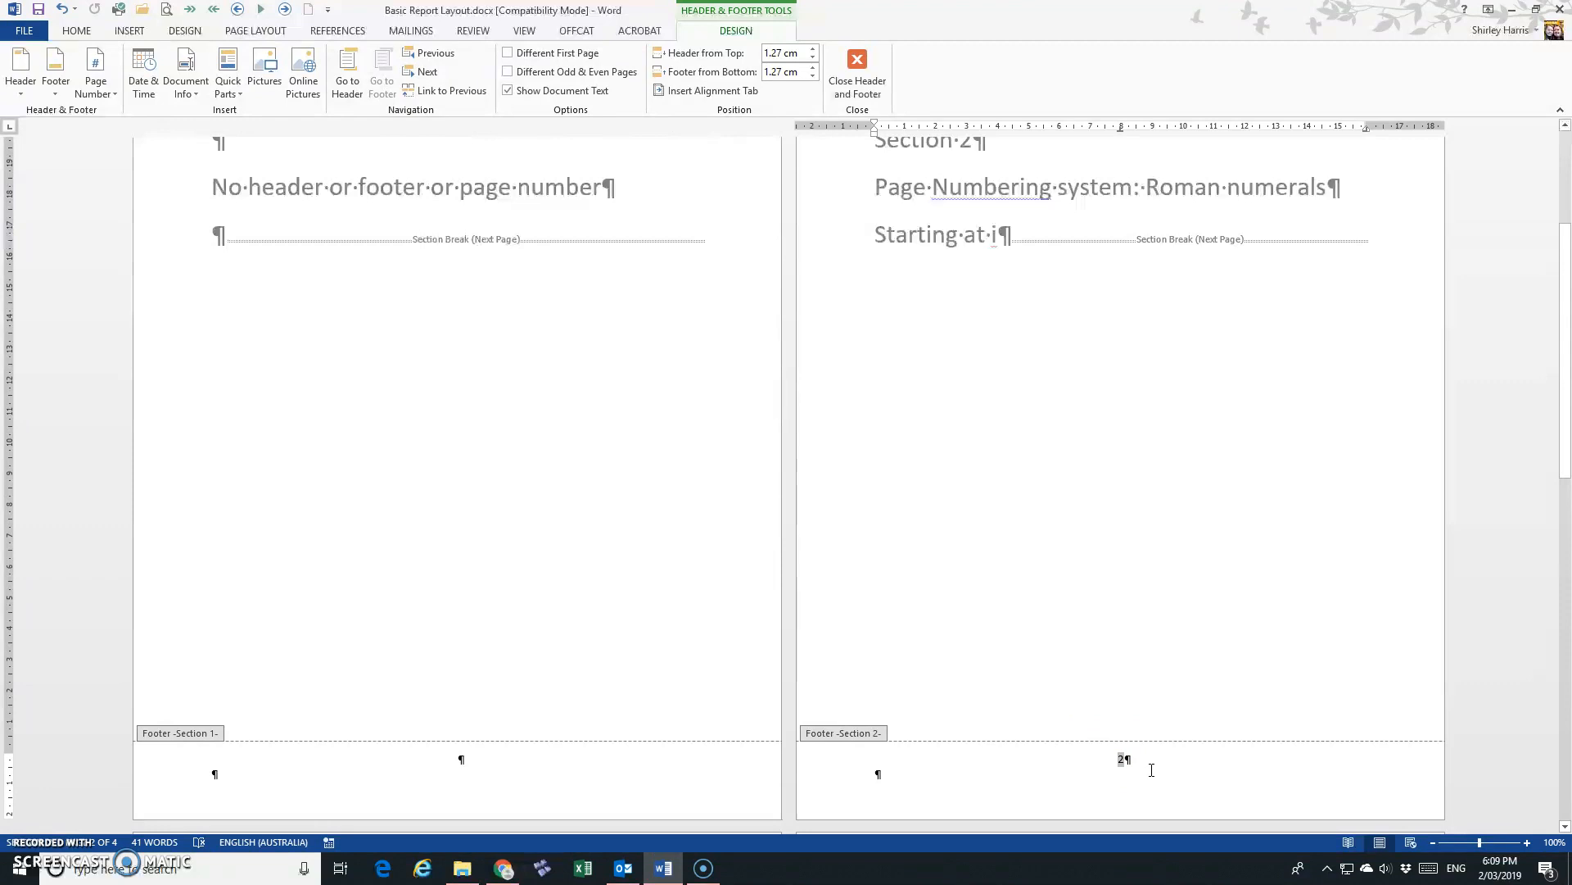
pyautogui.click(1133, 765)
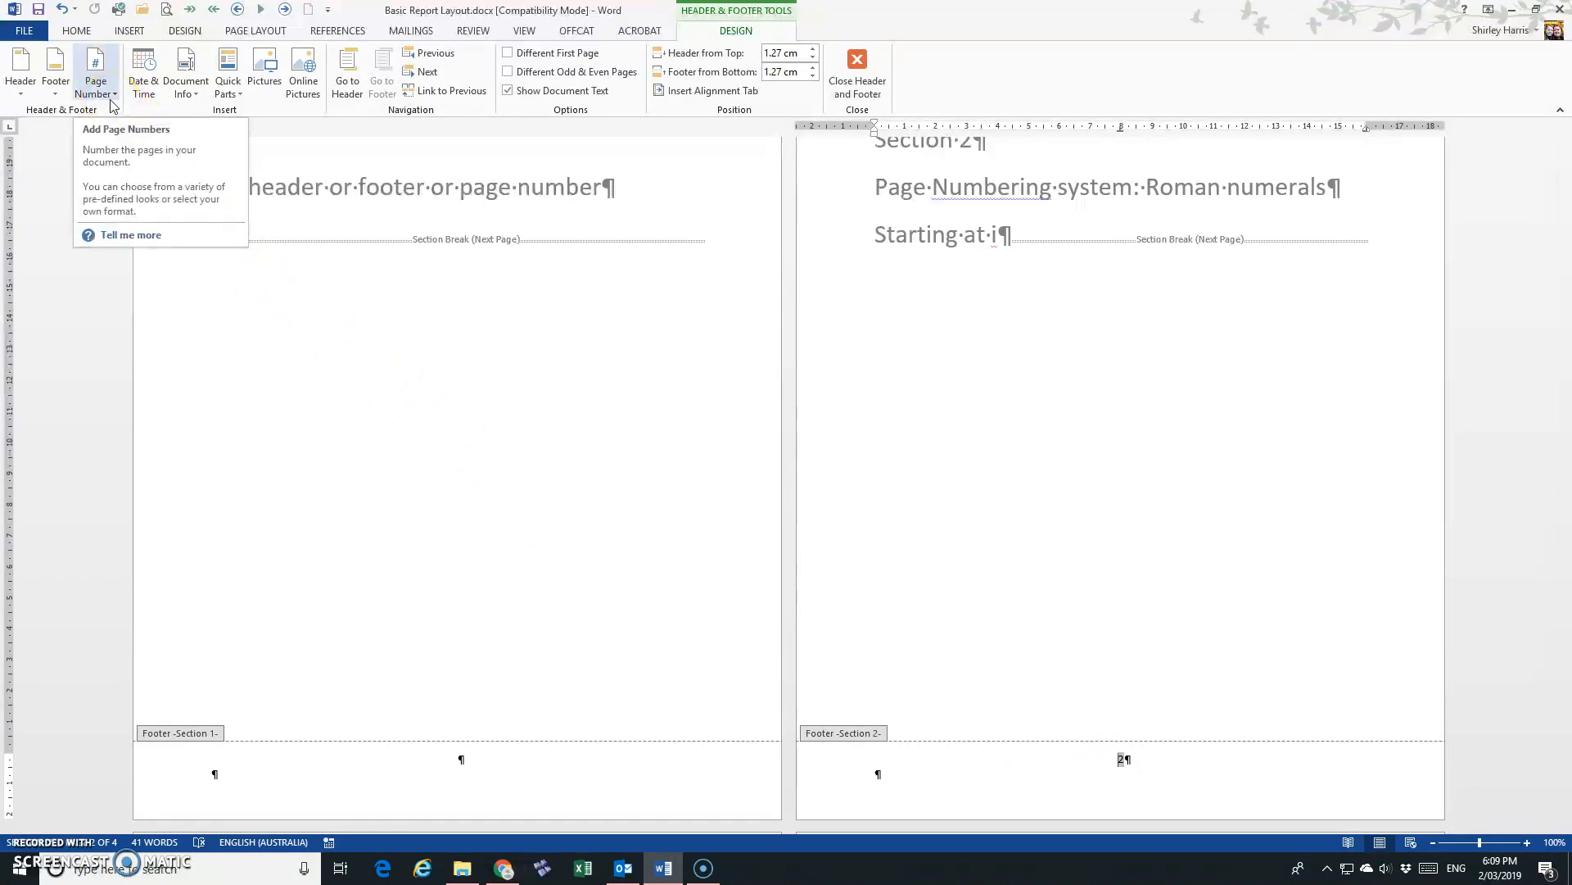
pyautogui.click(734, 30)
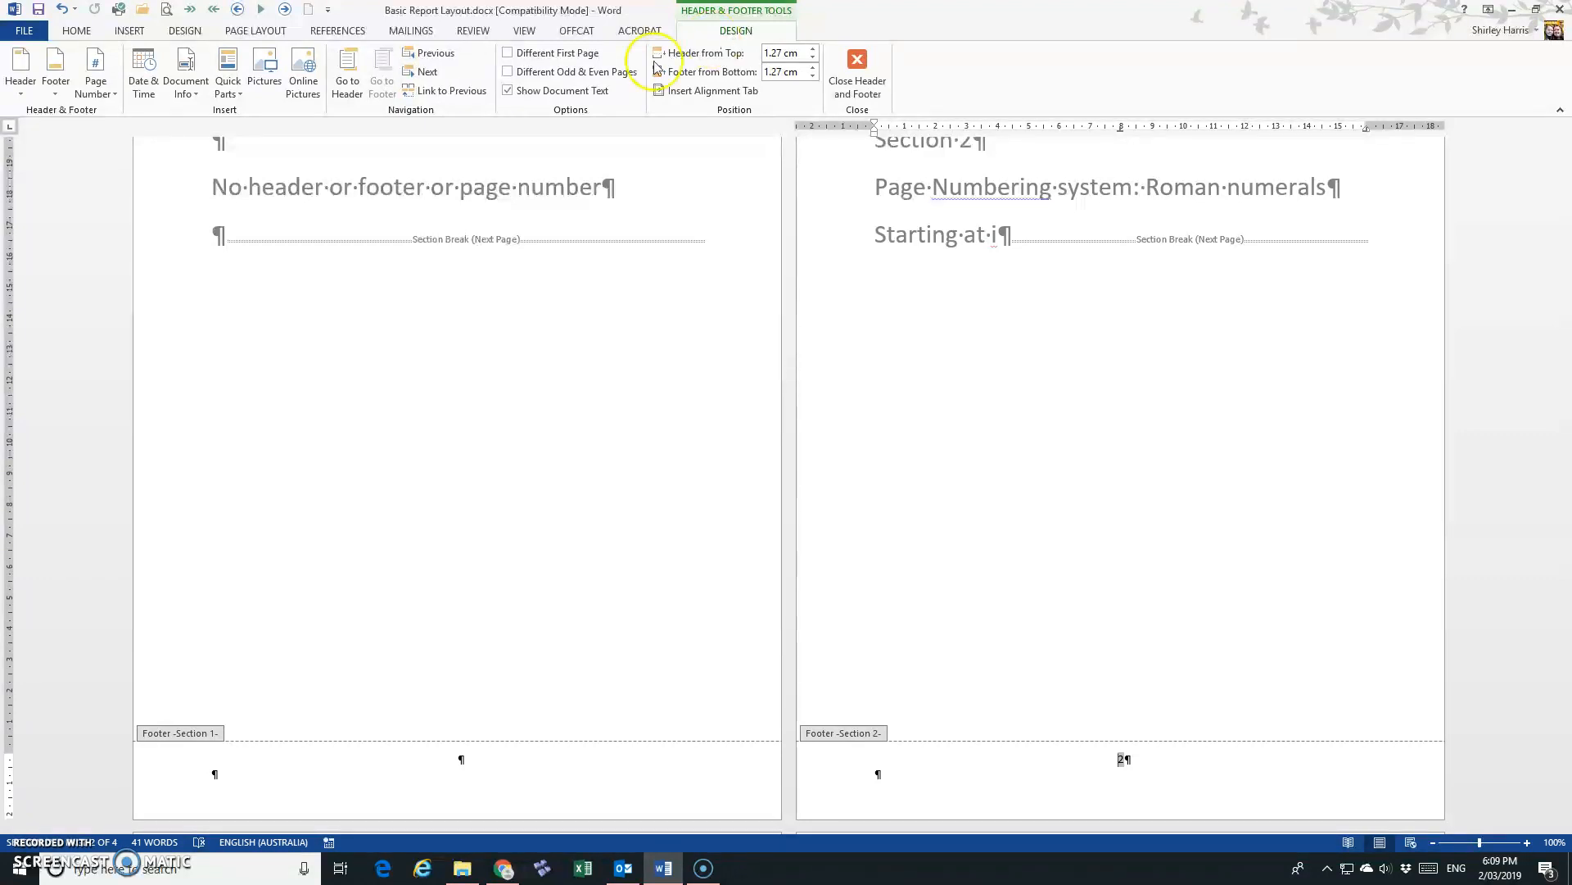
pyautogui.click(99, 94)
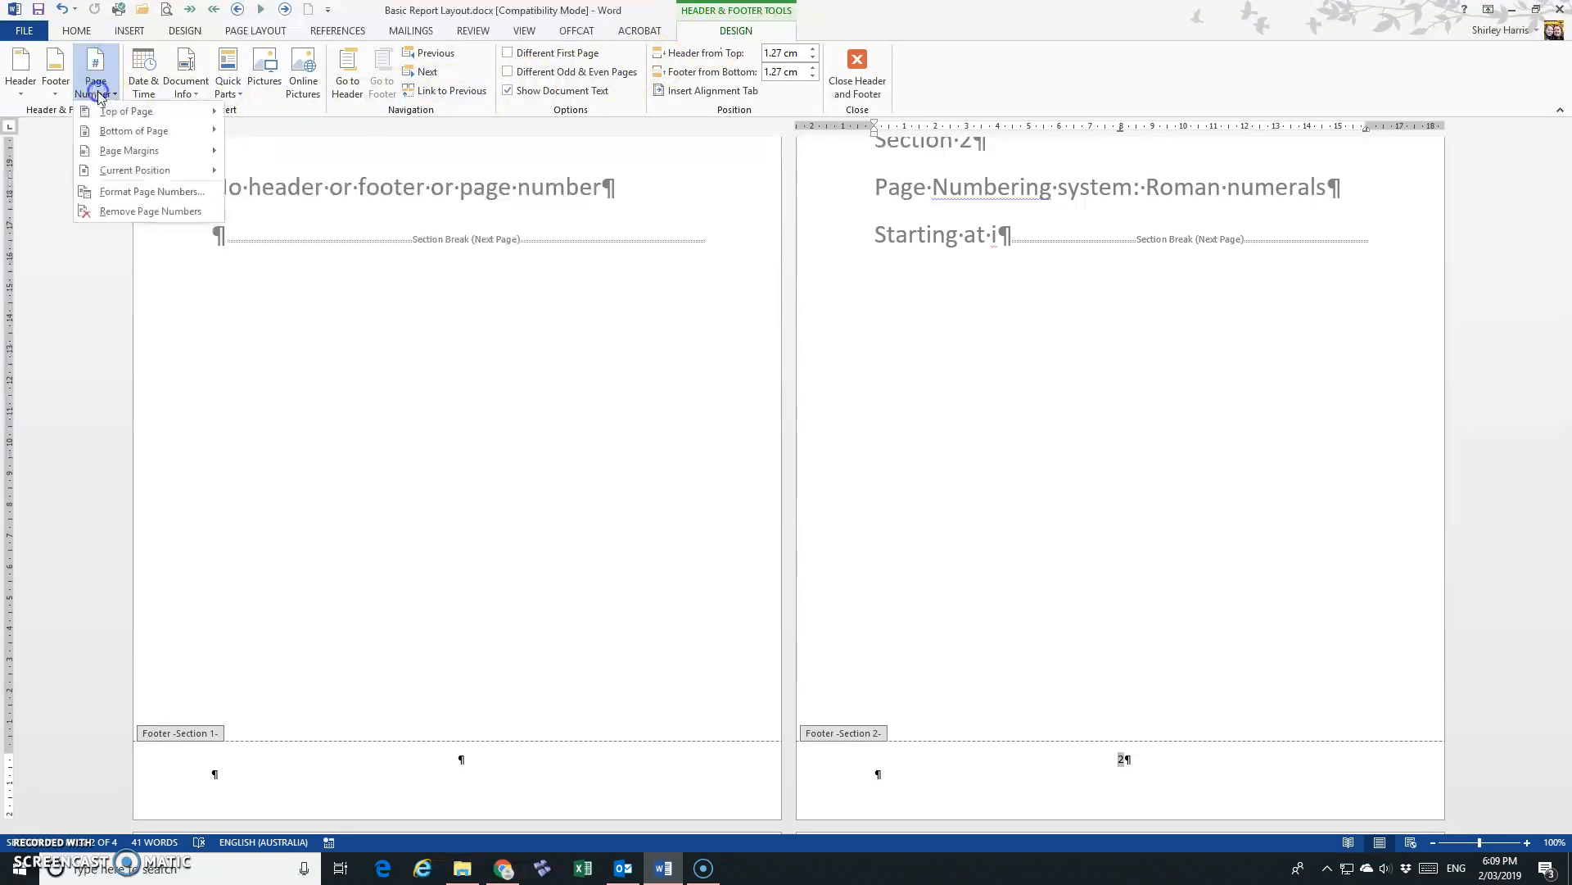
pyautogui.click(107, 192)
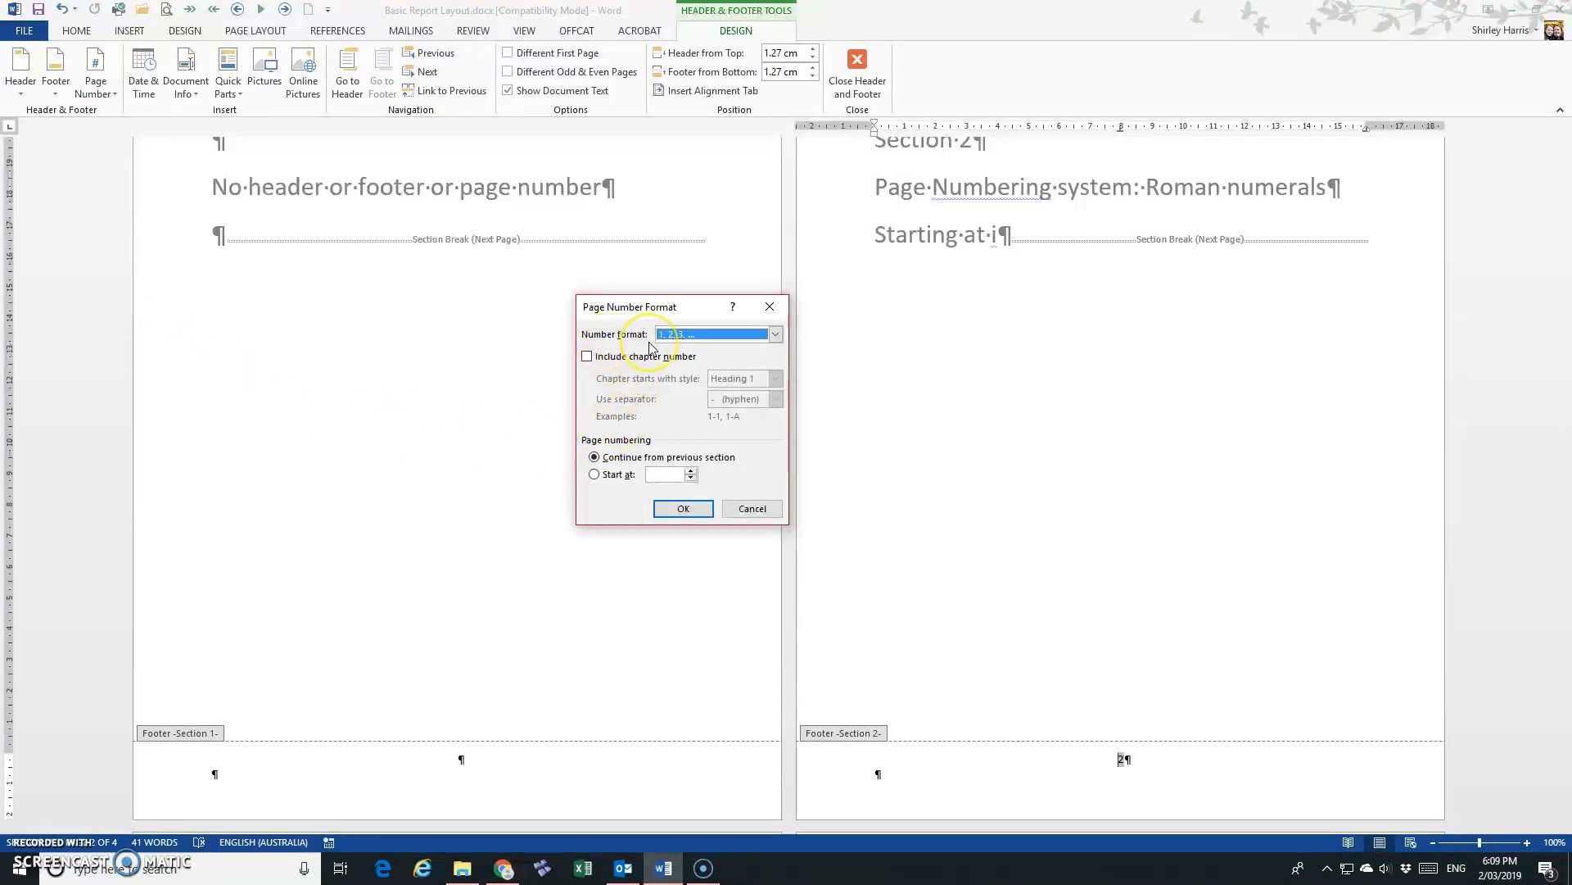
pyautogui.click(775, 335)
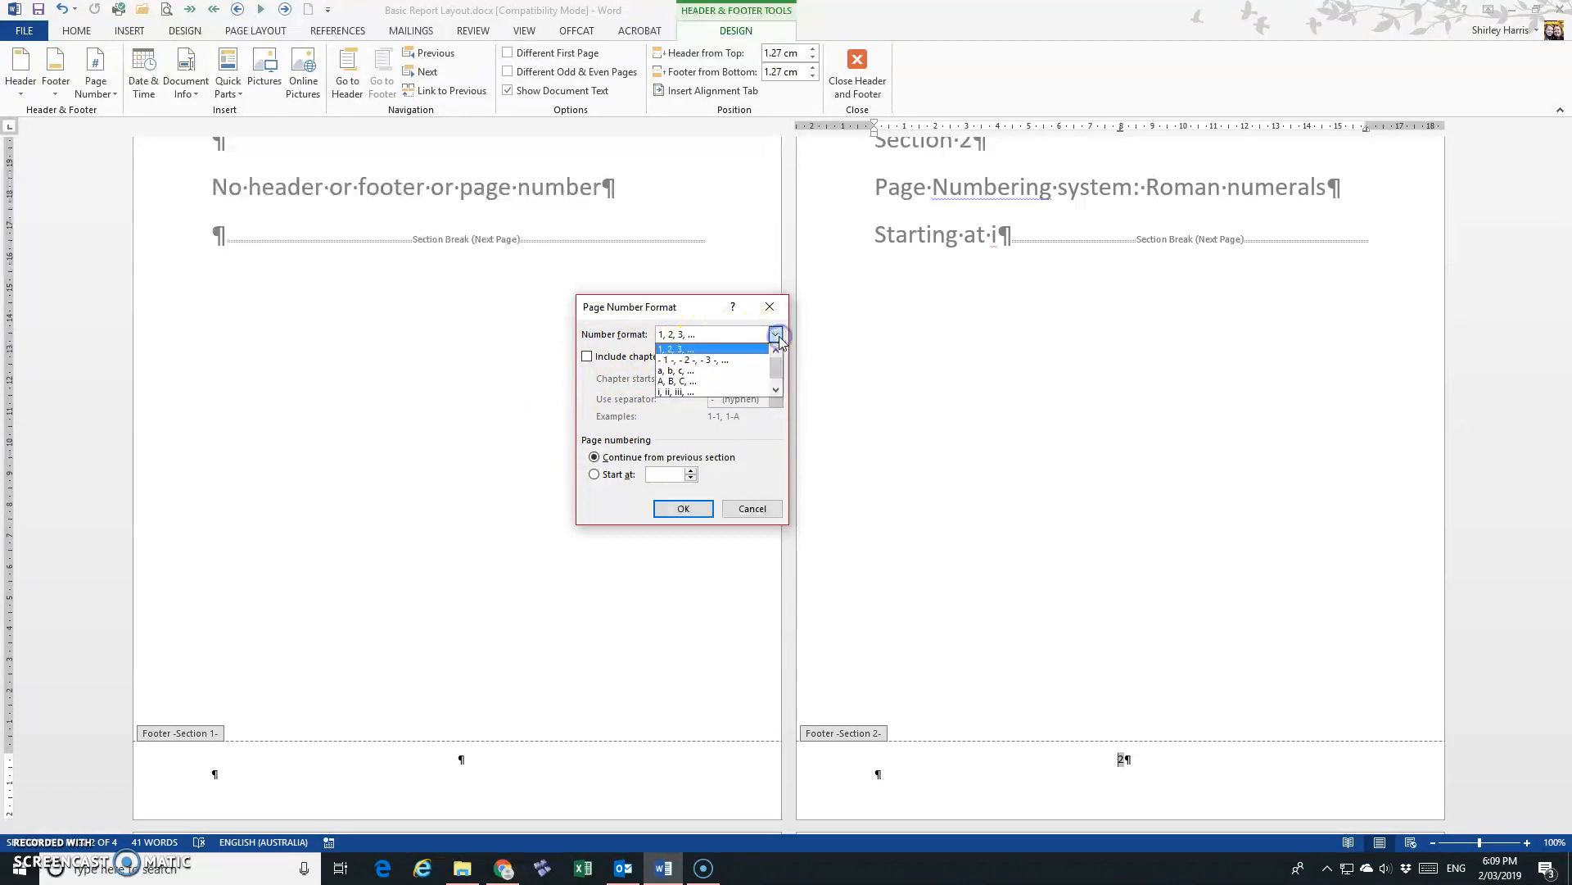
pyautogui.click(694, 392)
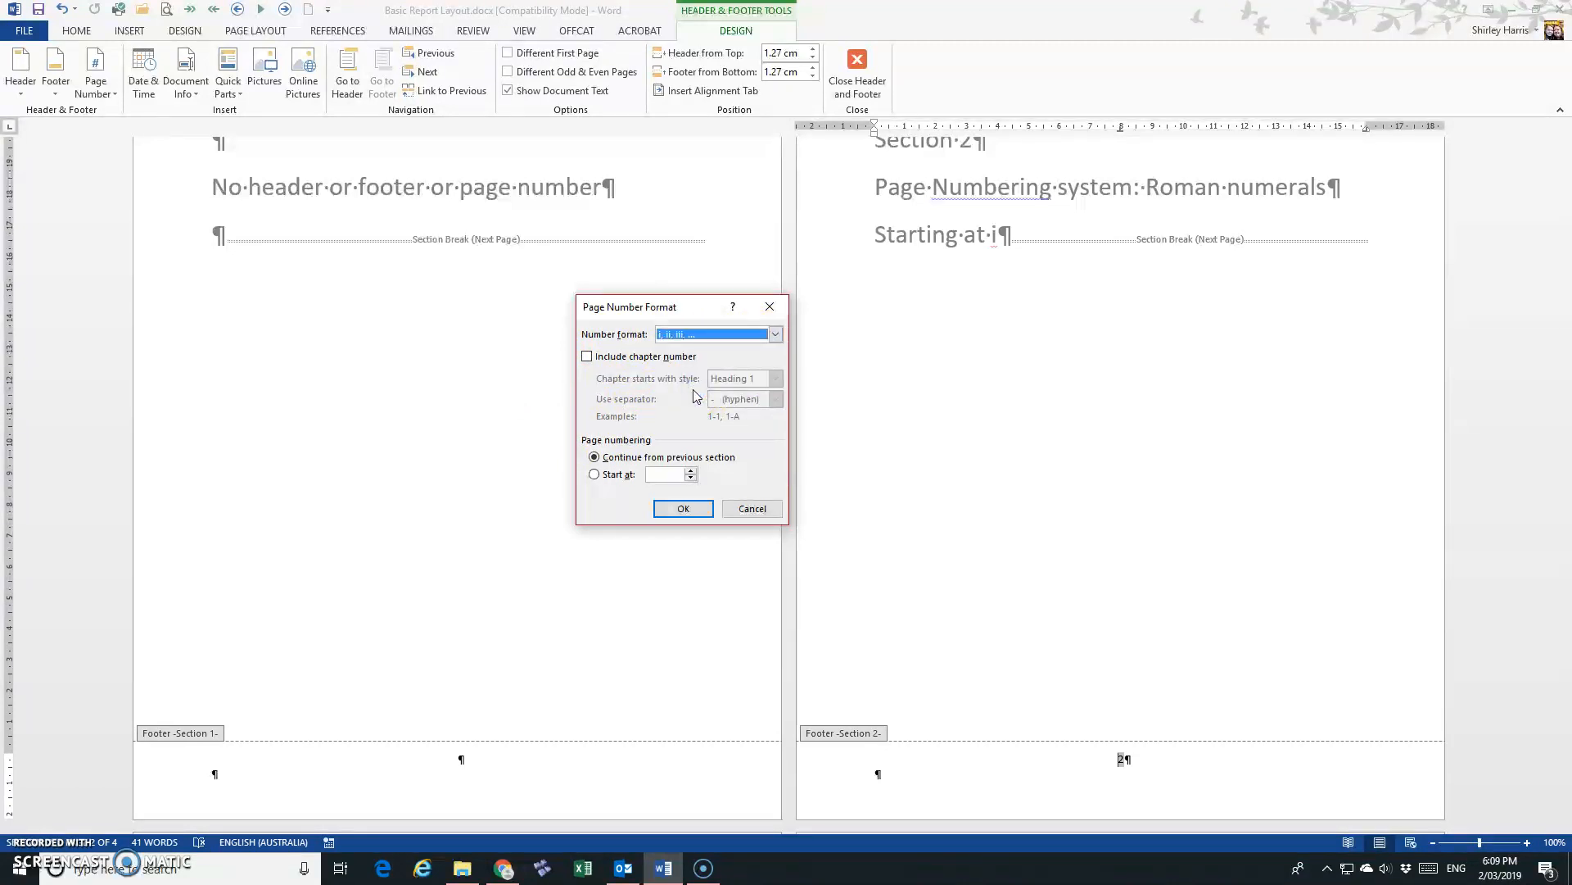
pyautogui.click(594, 475)
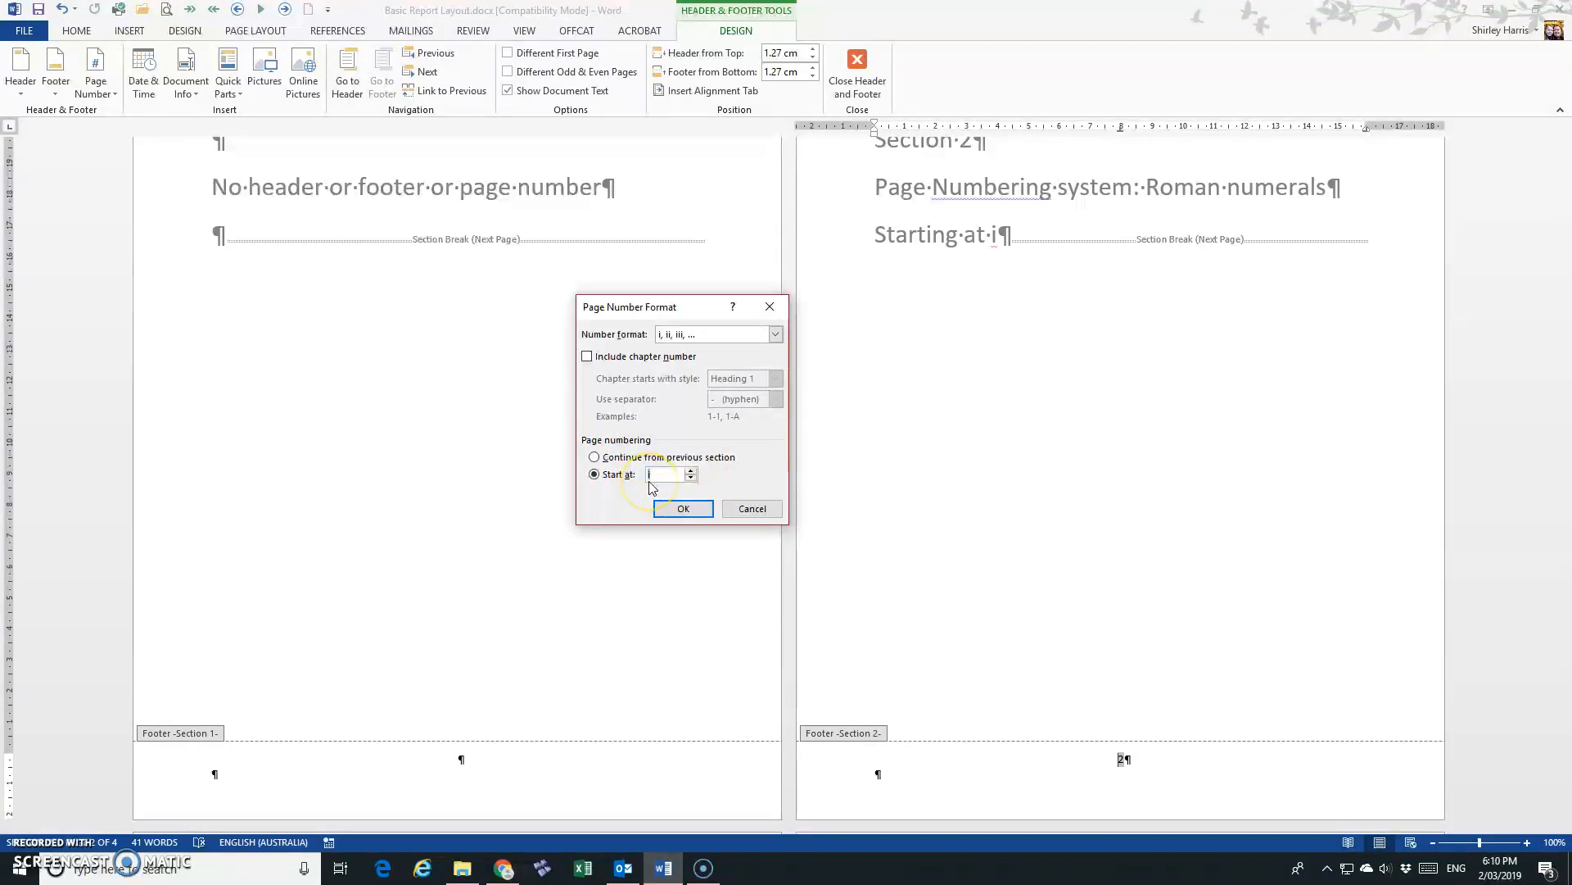
pyautogui.click(680, 509)
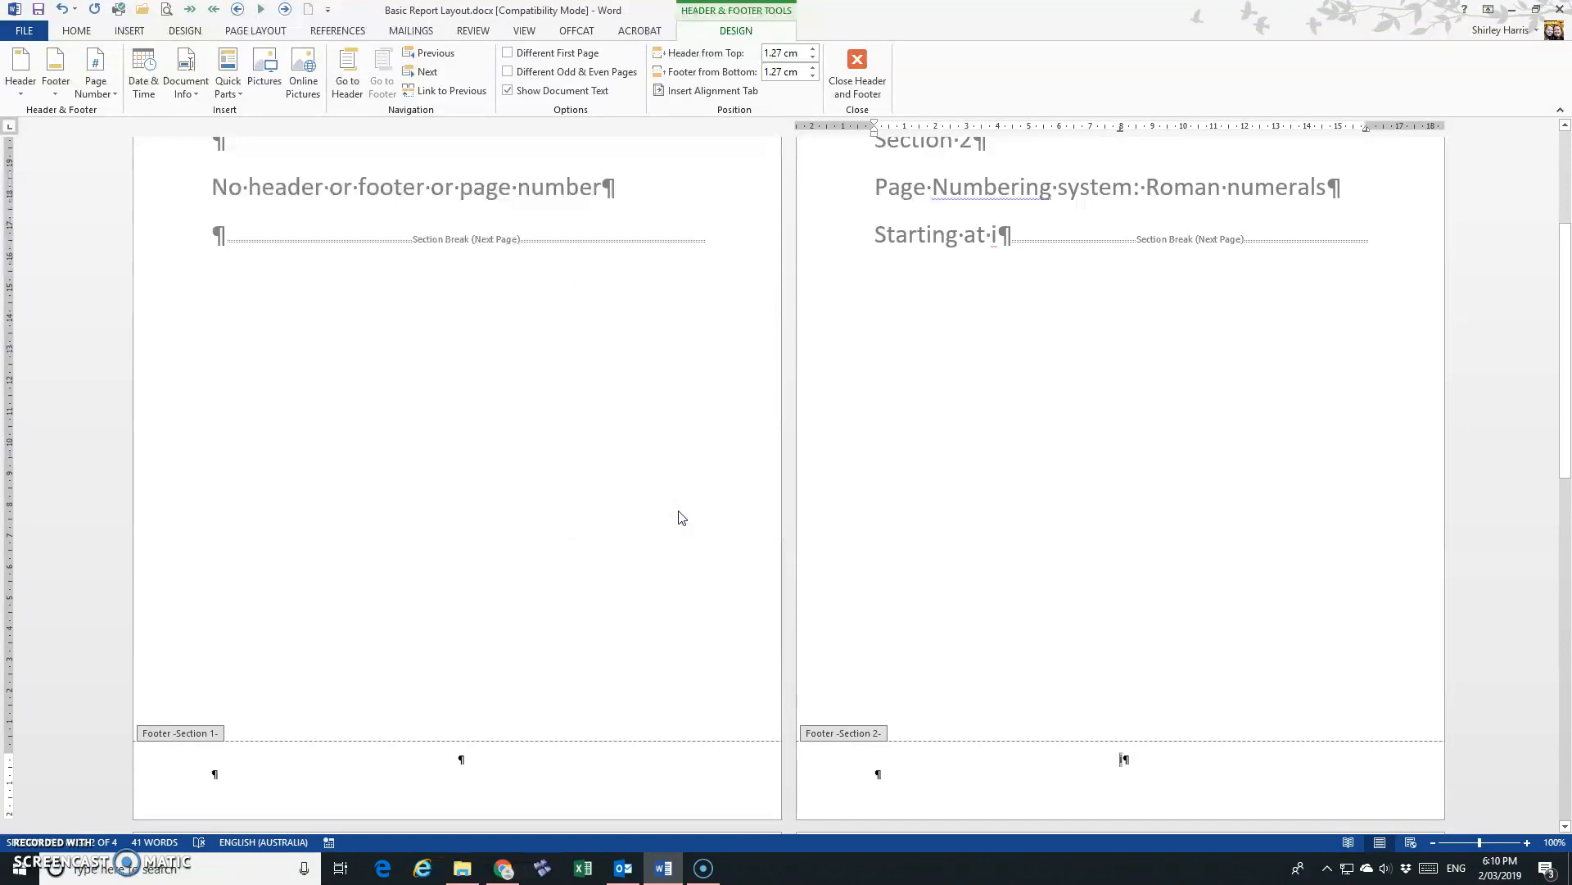
# Step: Unlink the Section 3 footer from the previous section and set its page numbering to start at 1
pyautogui.scroll(-5, 678, 518)
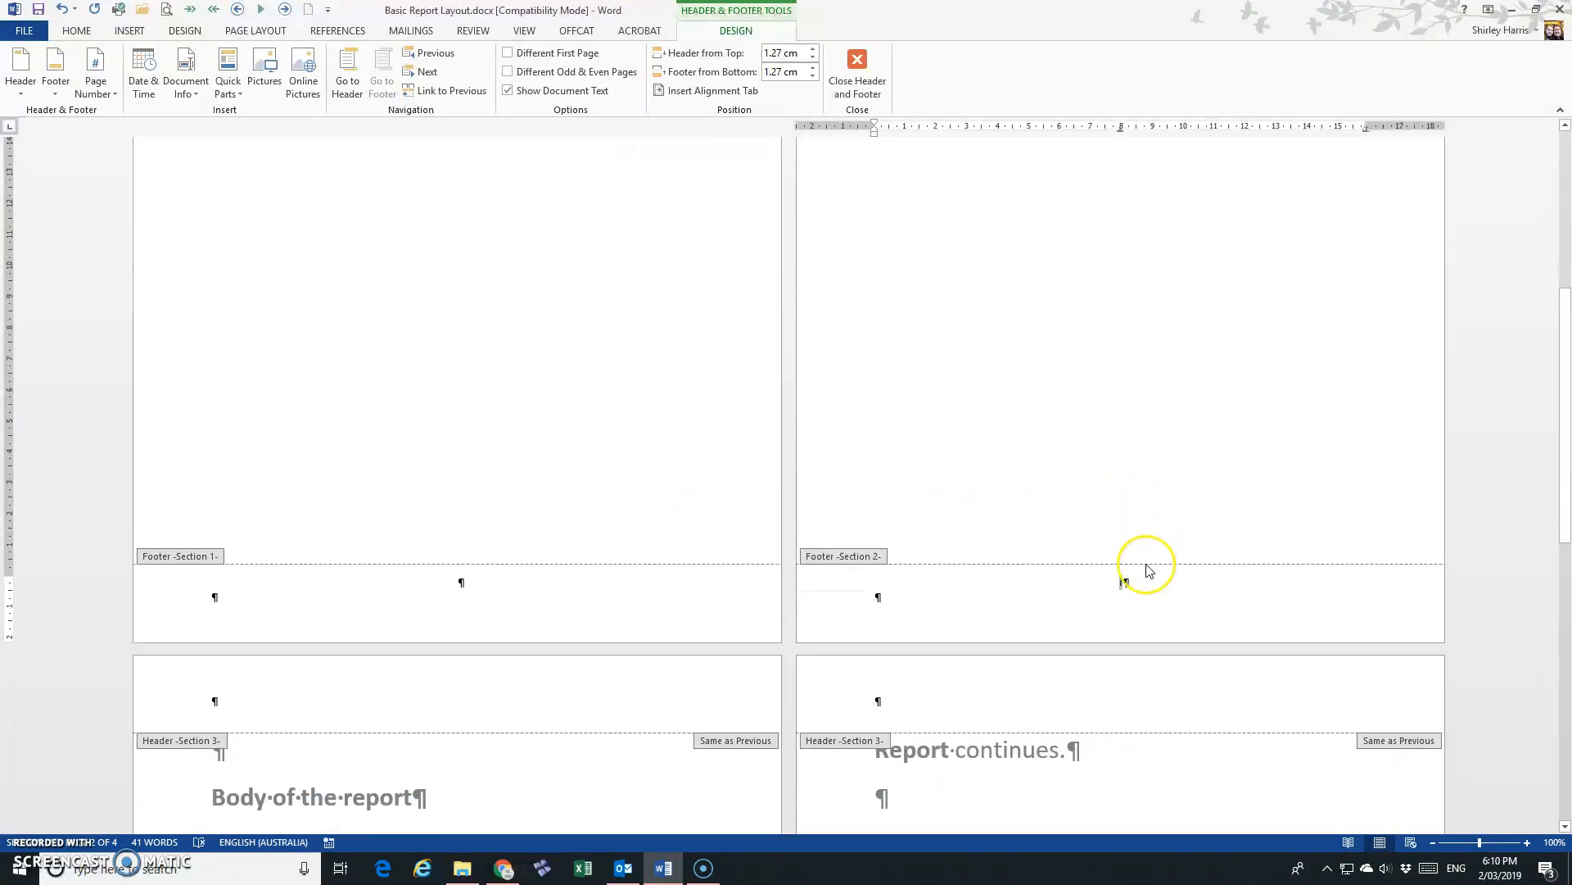
pyautogui.scroll(-8, 1146, 573)
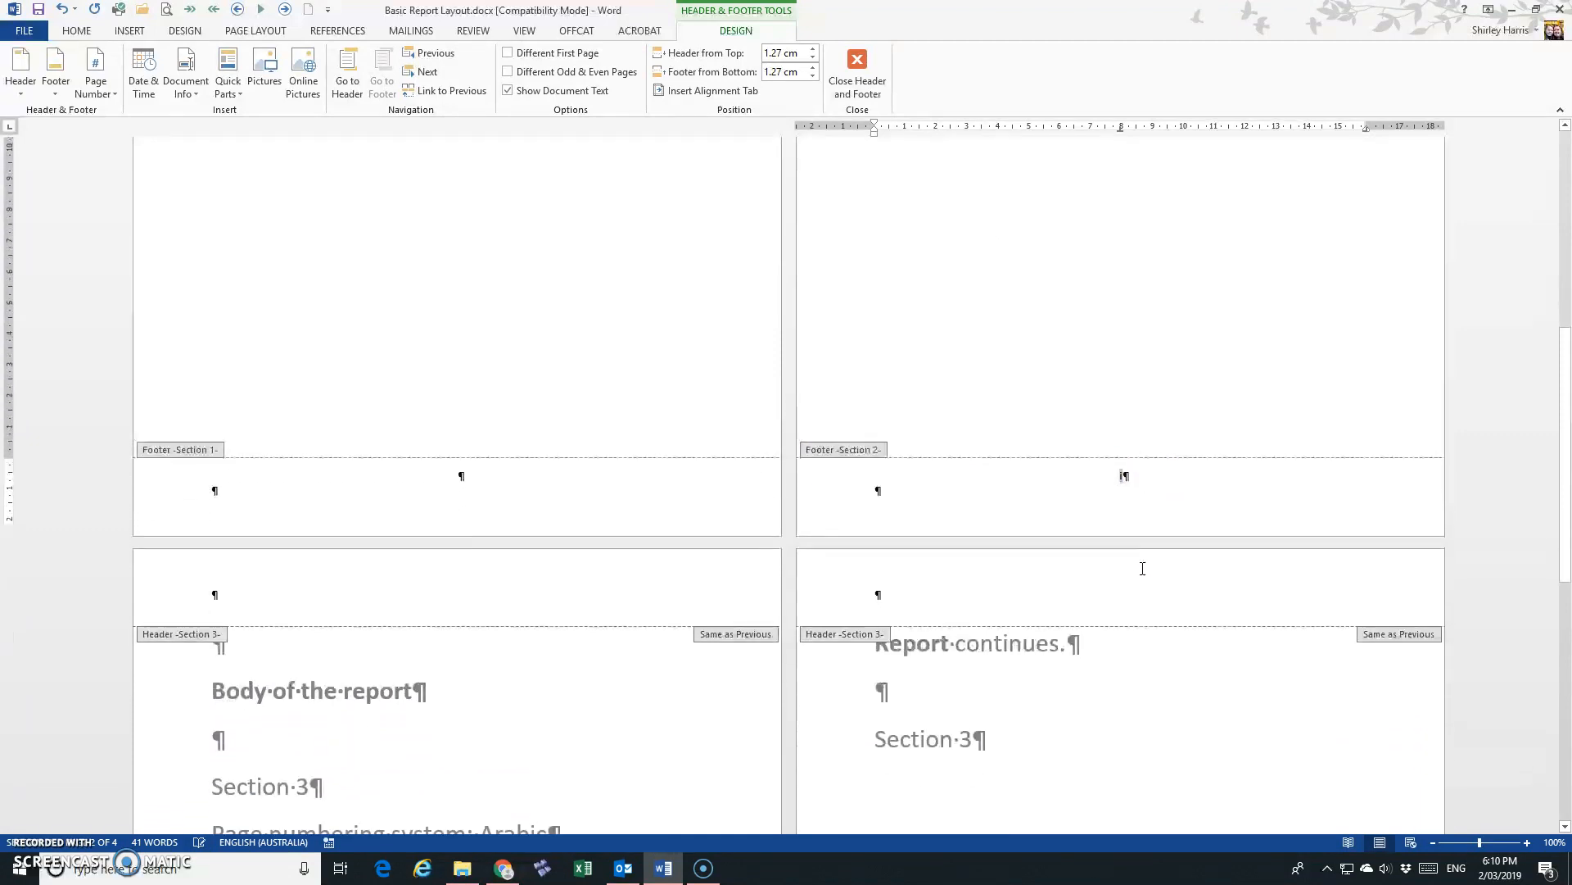
pyautogui.scroll(-10, 1141, 577)
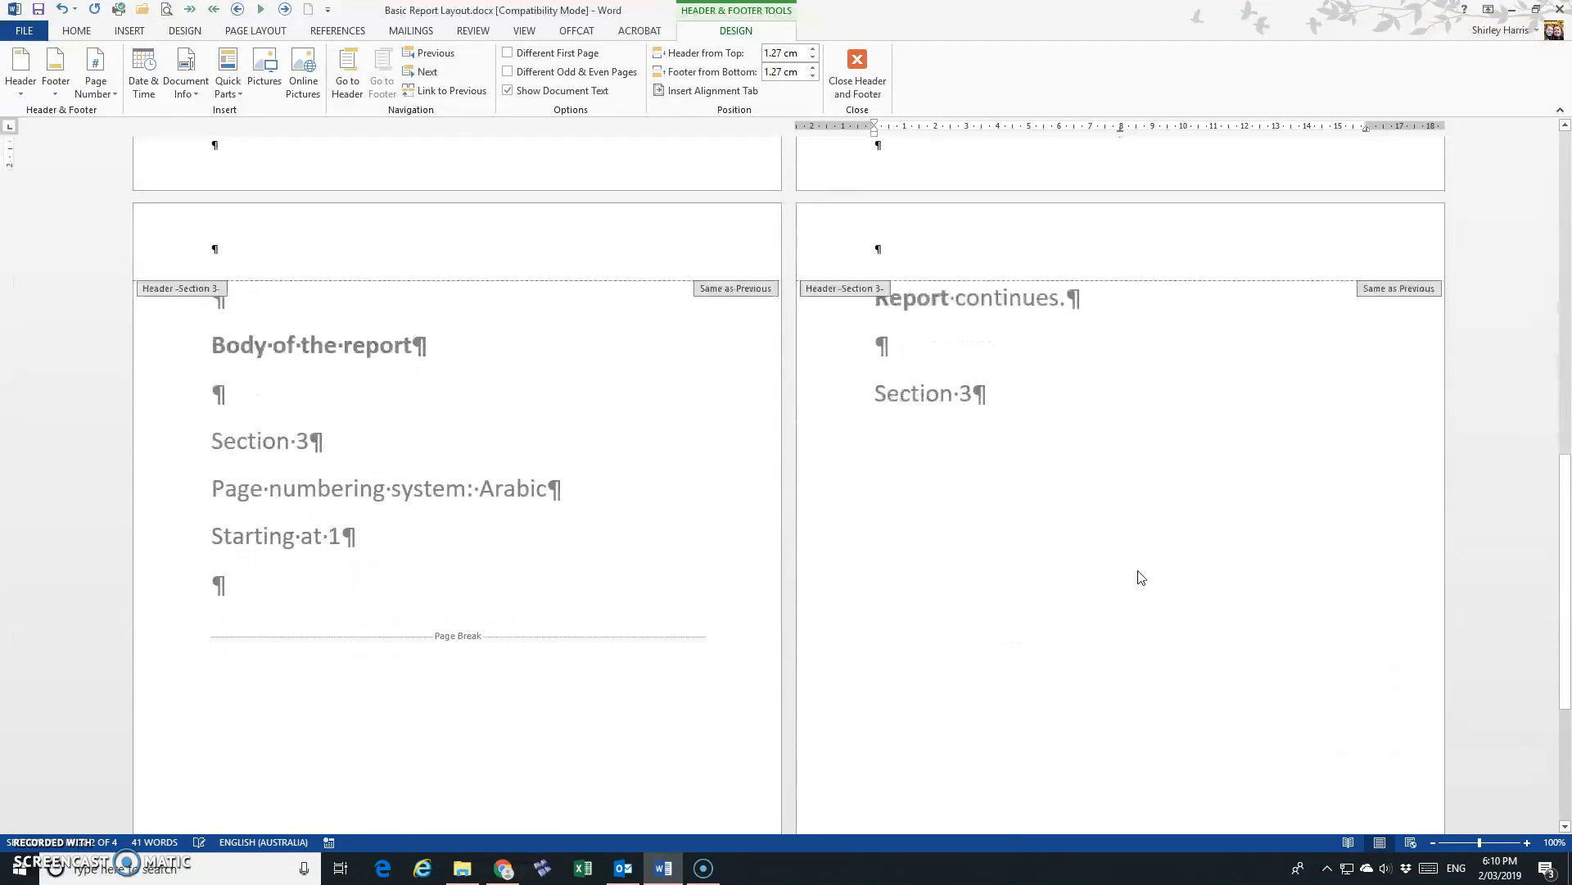
pyautogui.scroll(-1, 1141, 578)
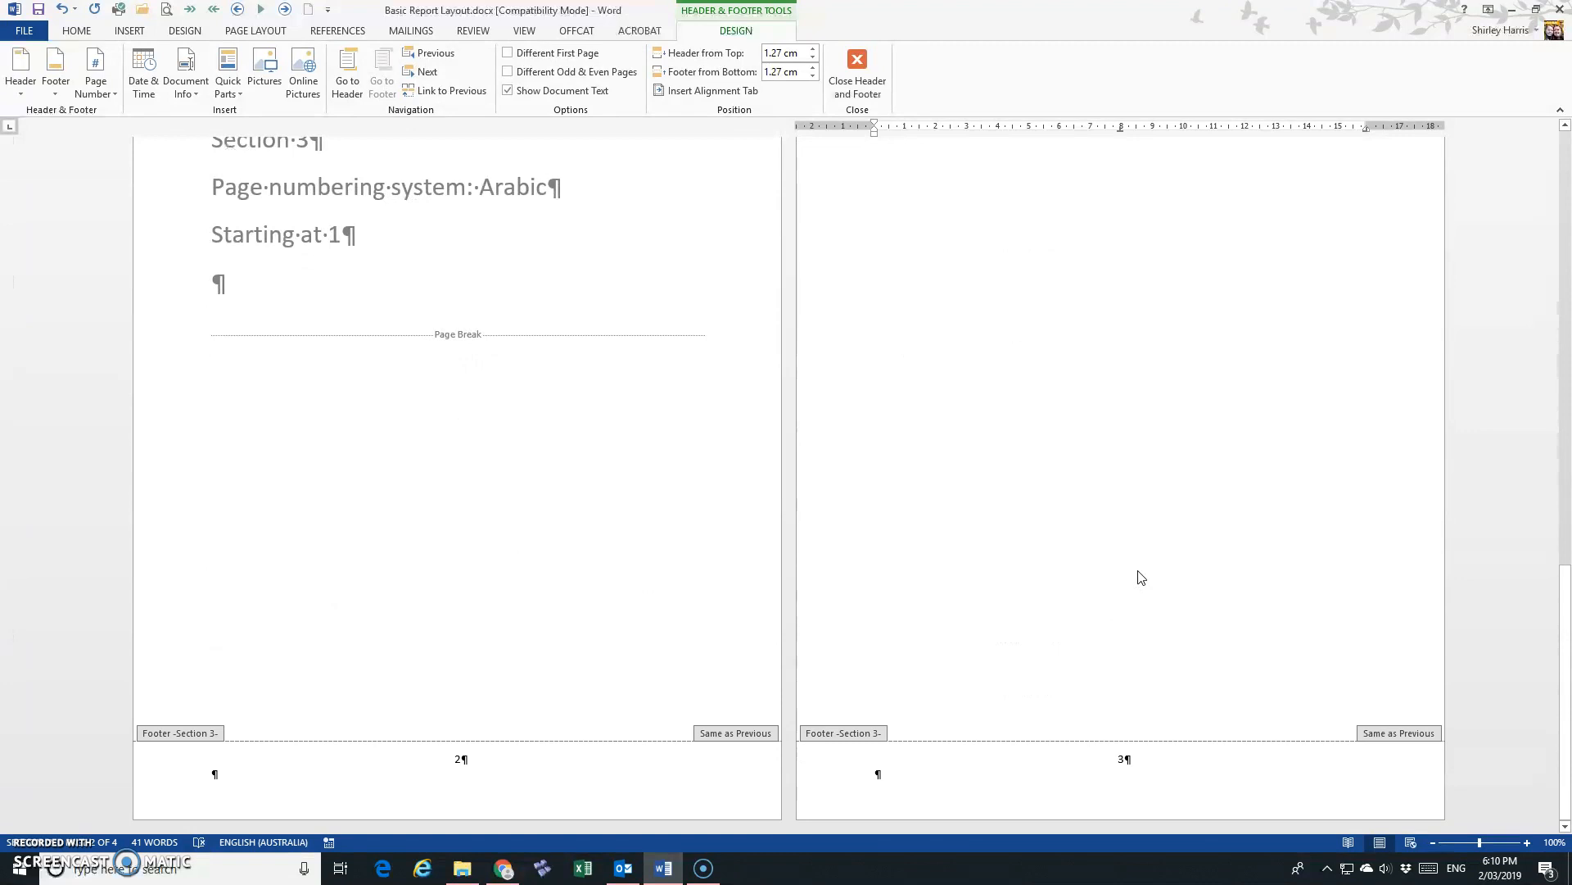
pyautogui.click(505, 761)
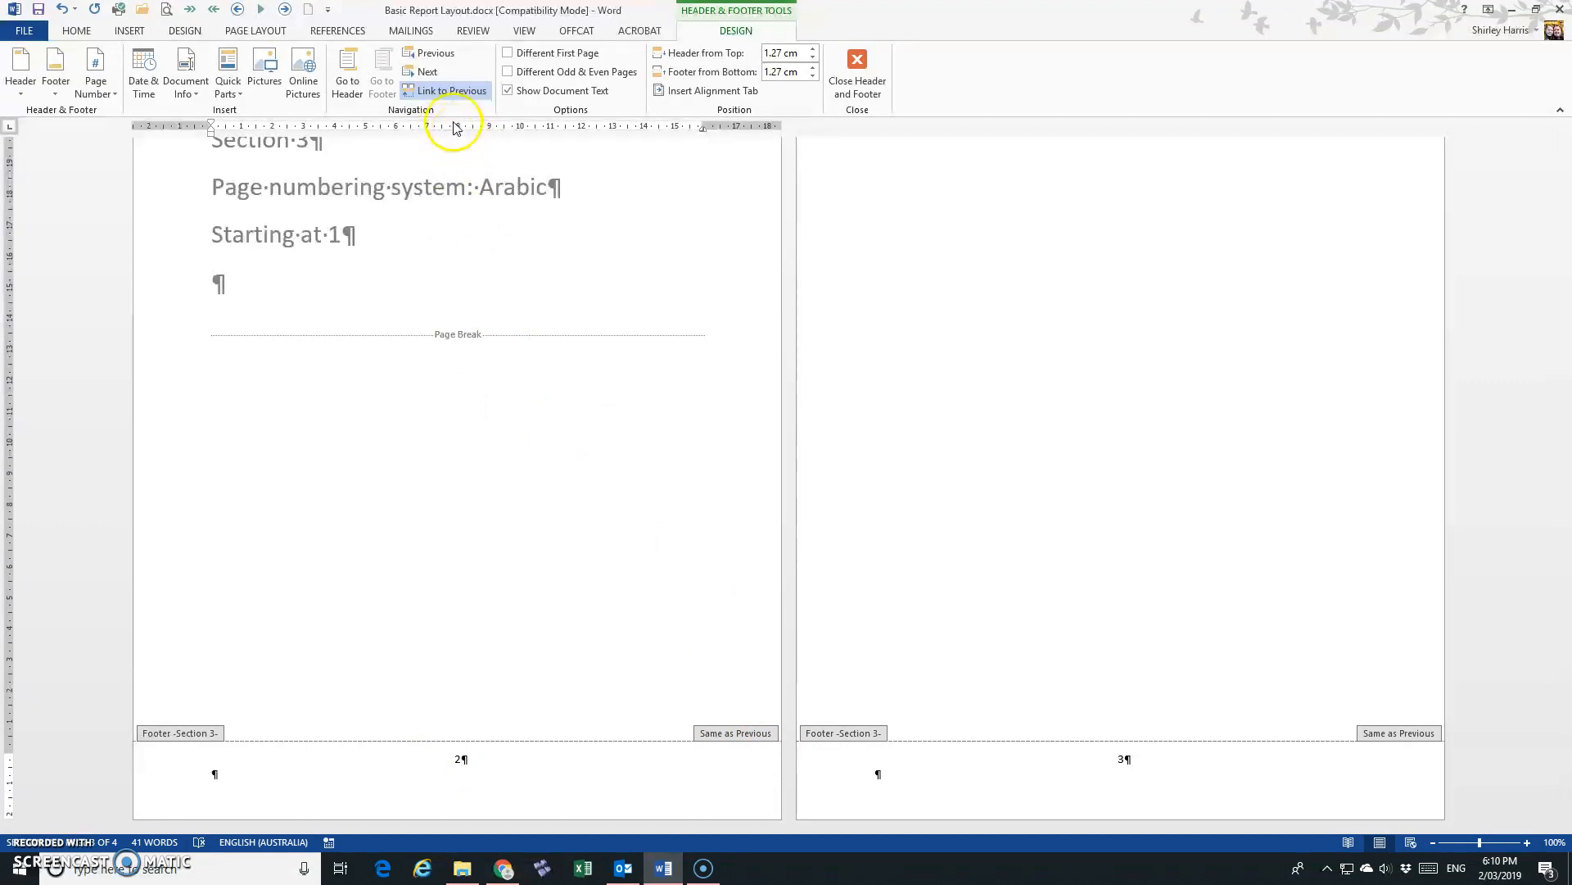
pyautogui.click(443, 94)
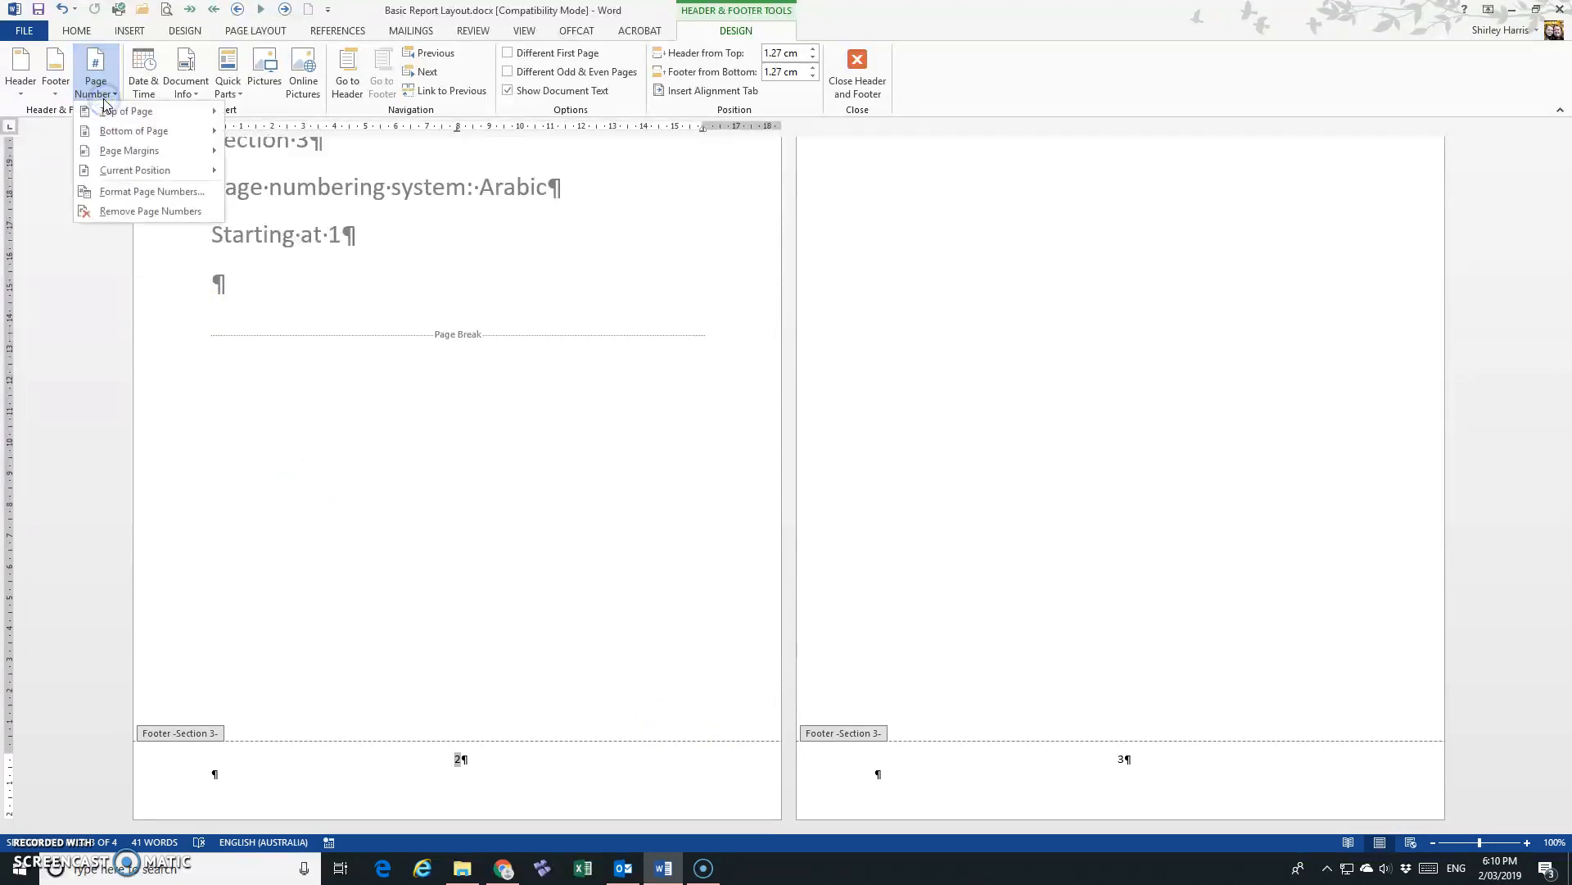
pyautogui.click(123, 193)
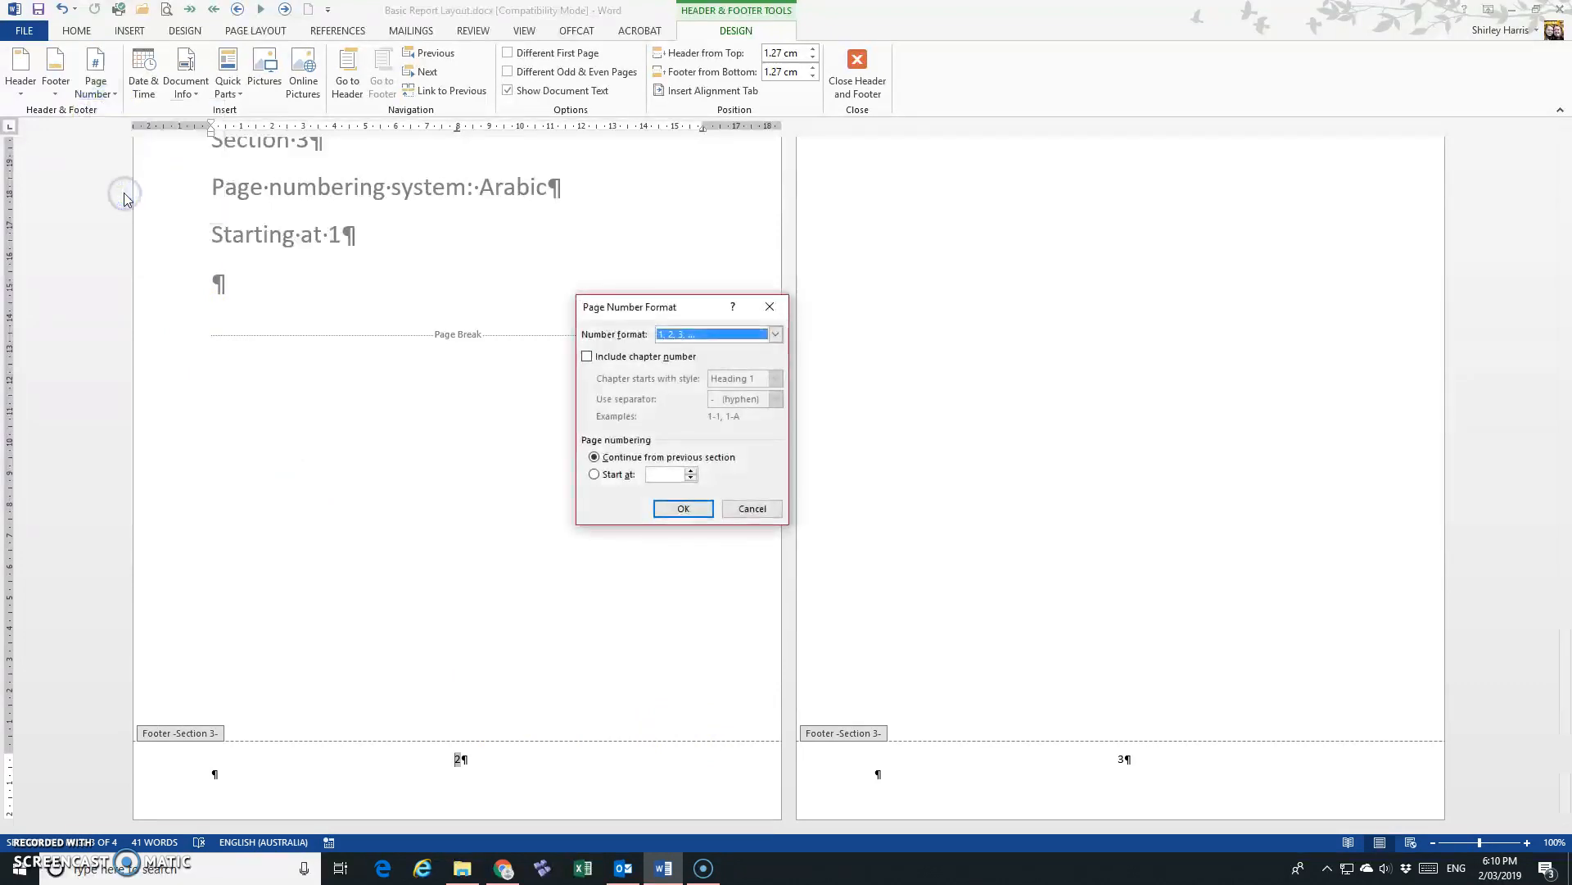
pyautogui.click(594, 476)
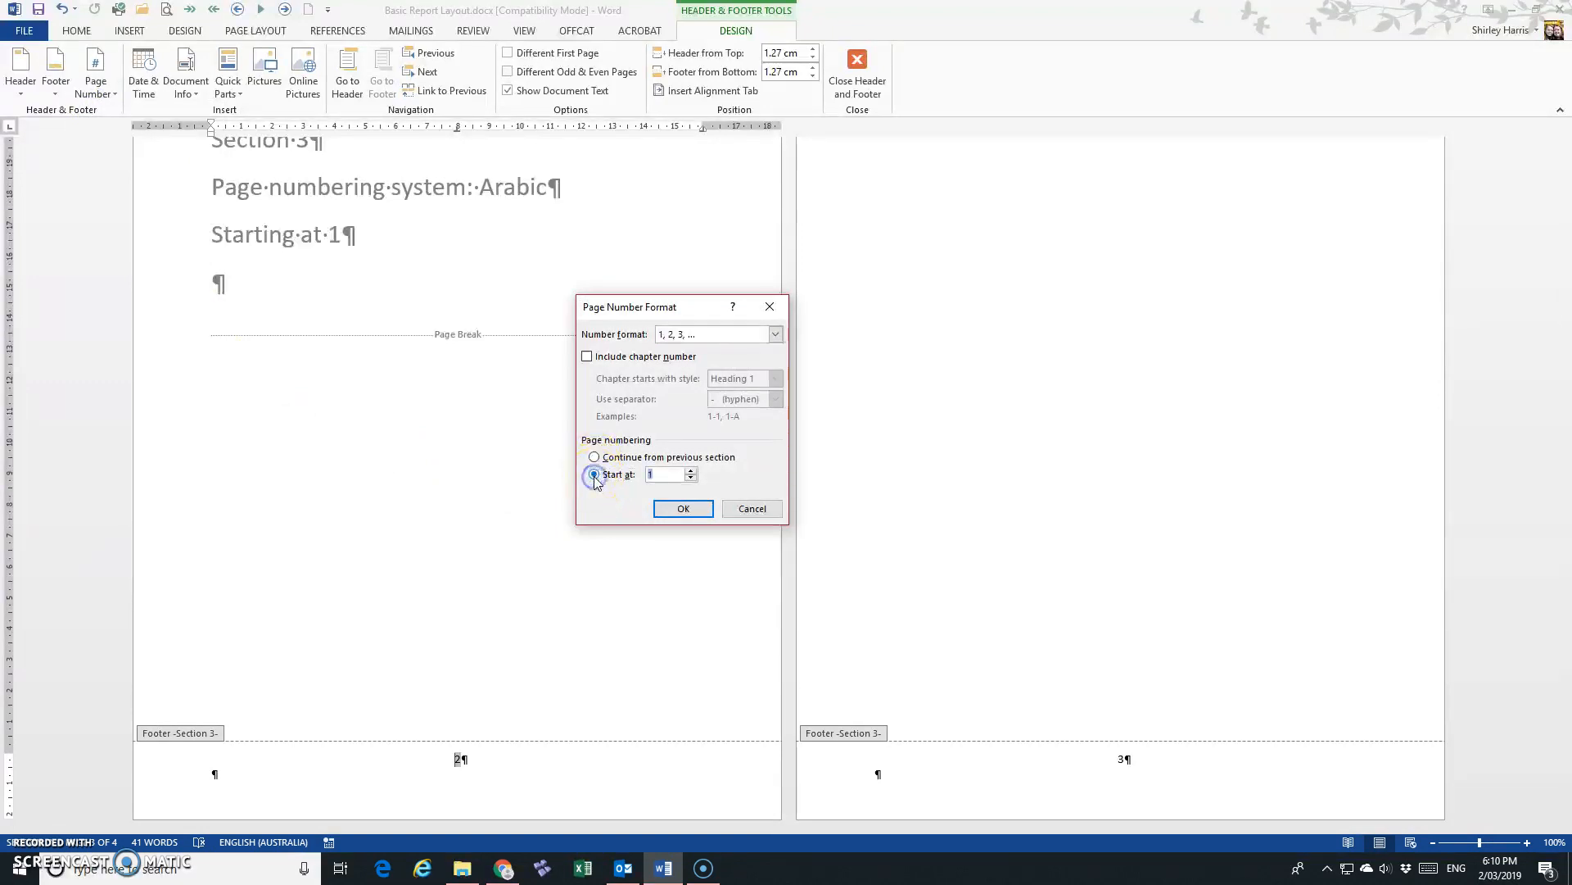
pyautogui.click(680, 511)
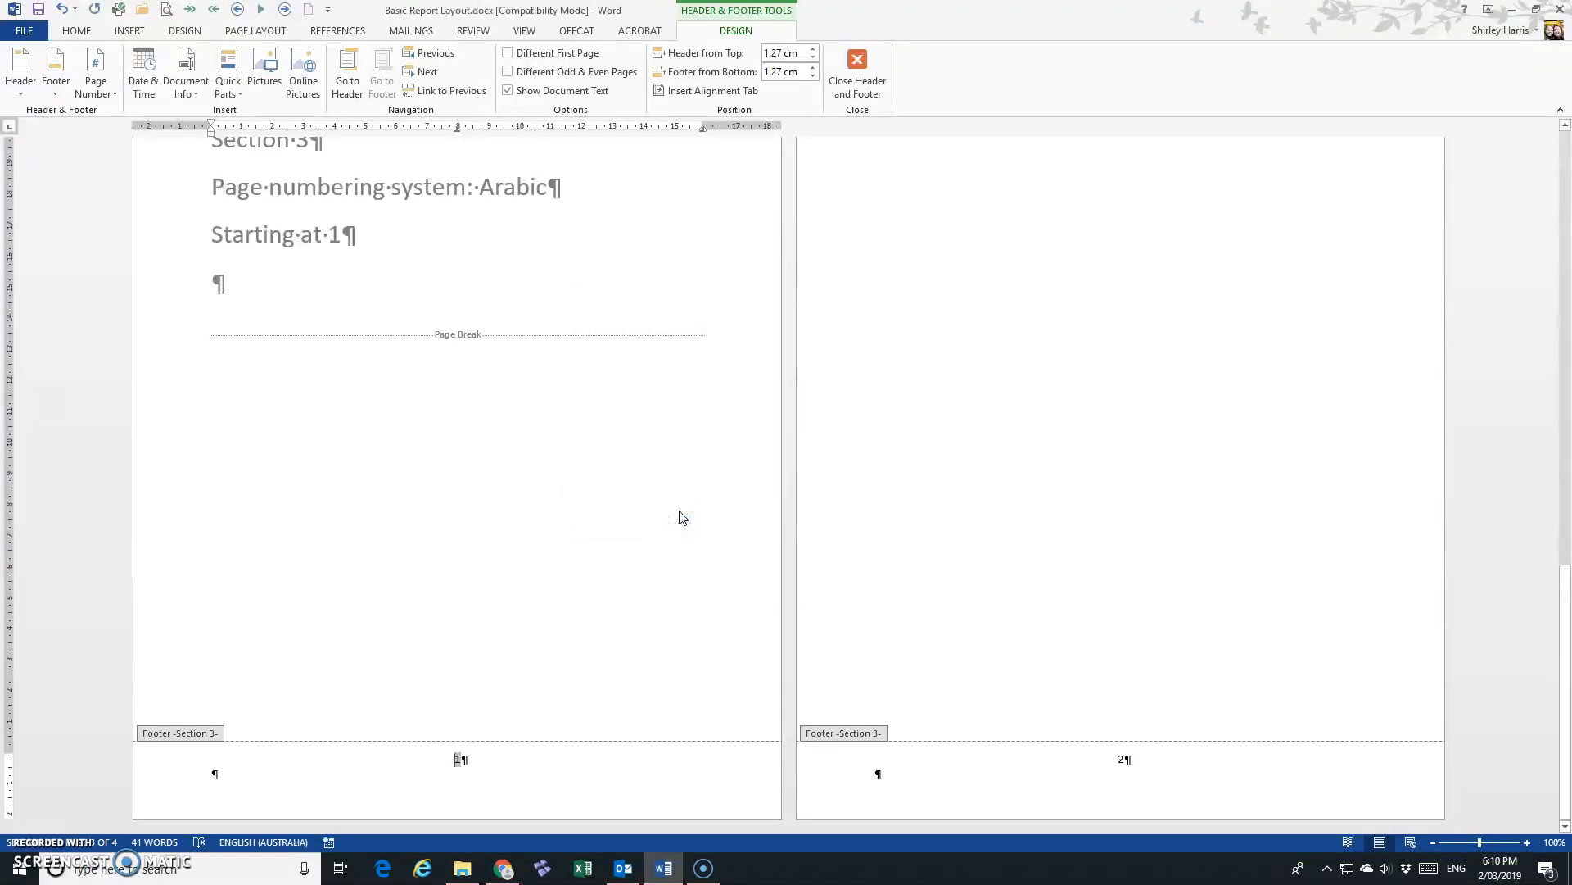
# Step: Check the footer page numbers on the title page, table of contents and both pages of the report body
pyautogui.scroll(8, 680, 518)
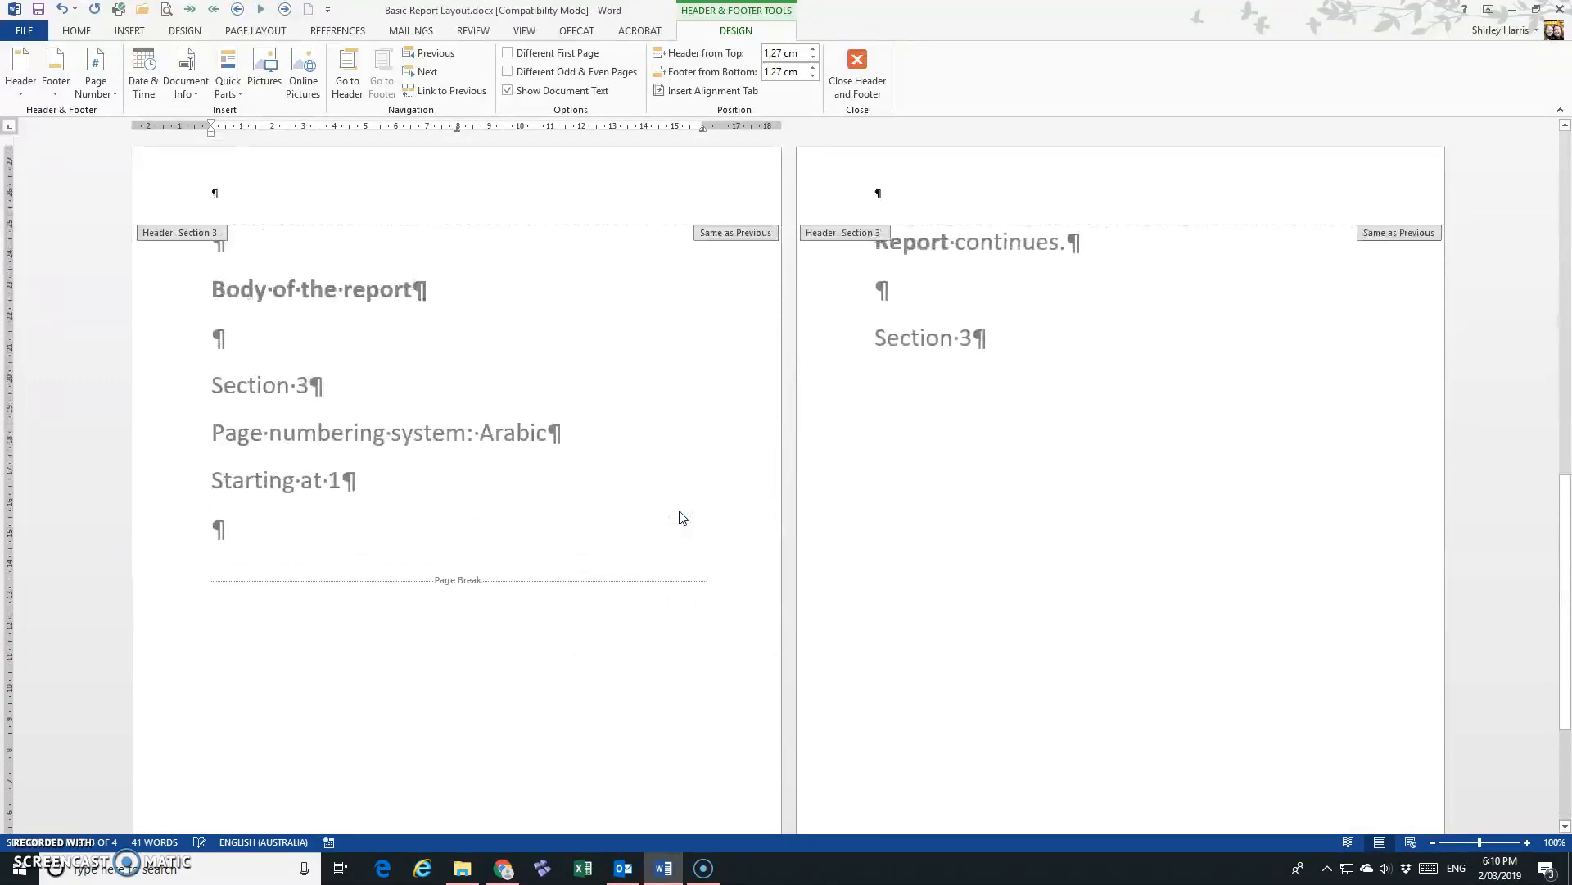
pyautogui.scroll(3, 680, 517)
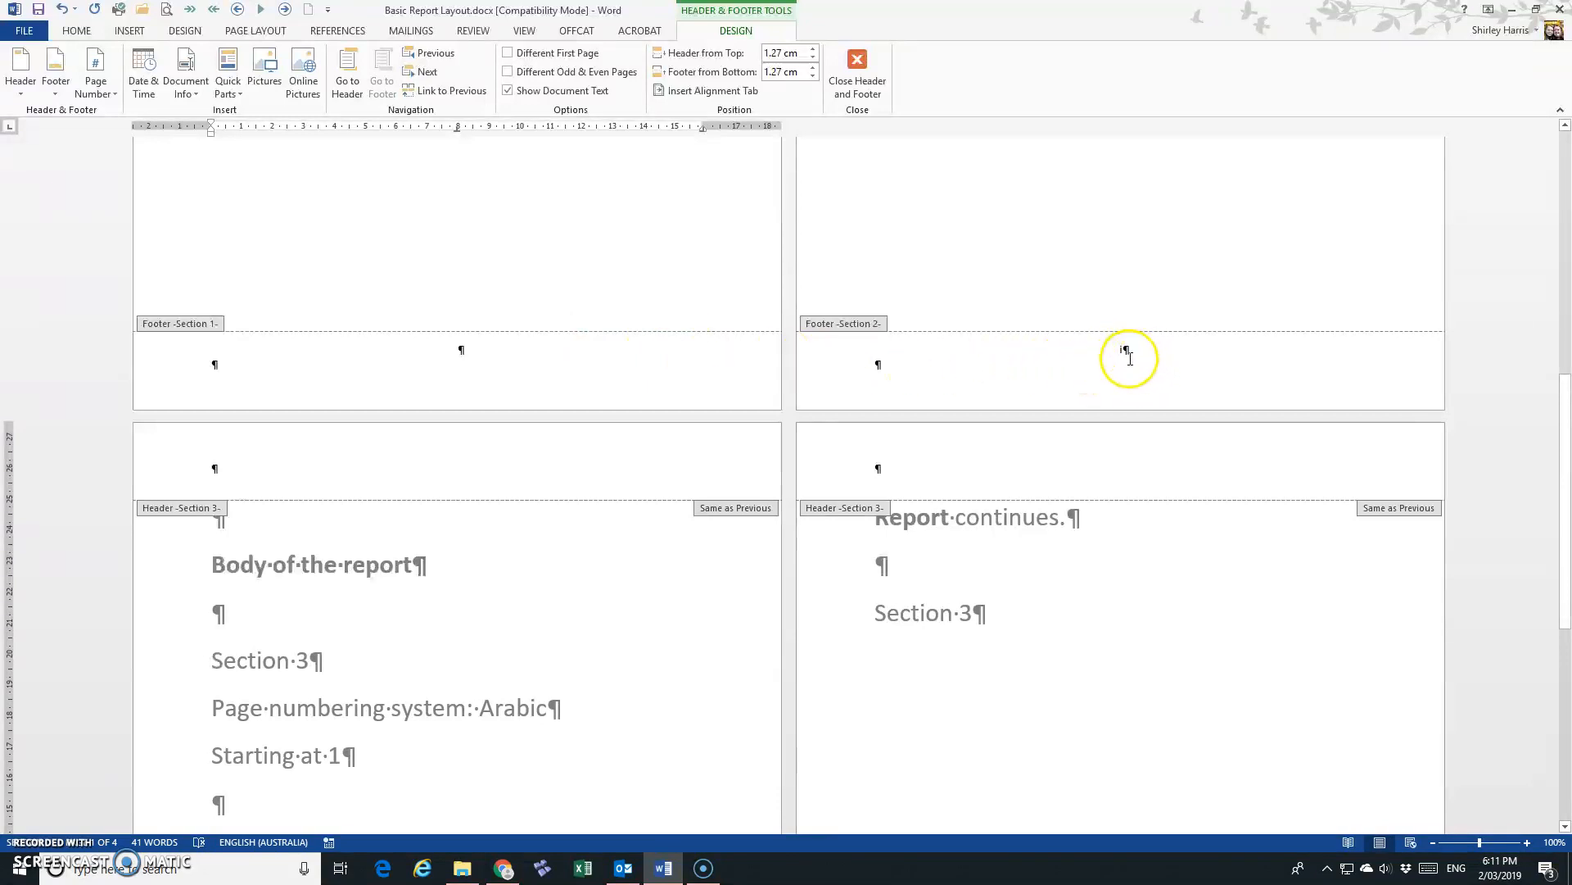
pyautogui.scroll(-7, 946, 702)
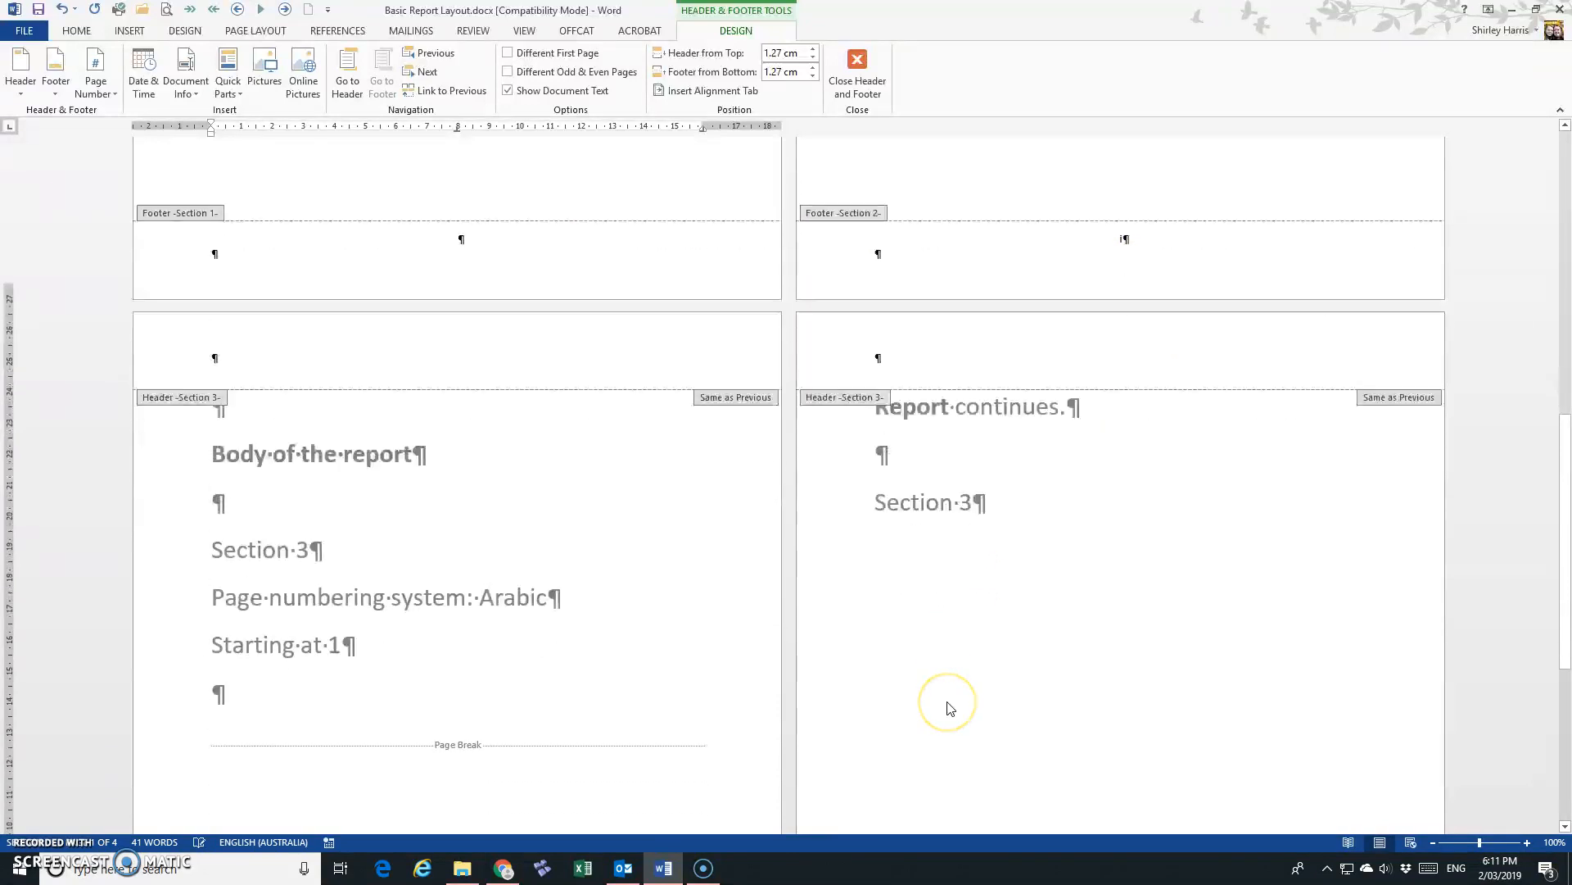
pyautogui.scroll(-4, 950, 708)
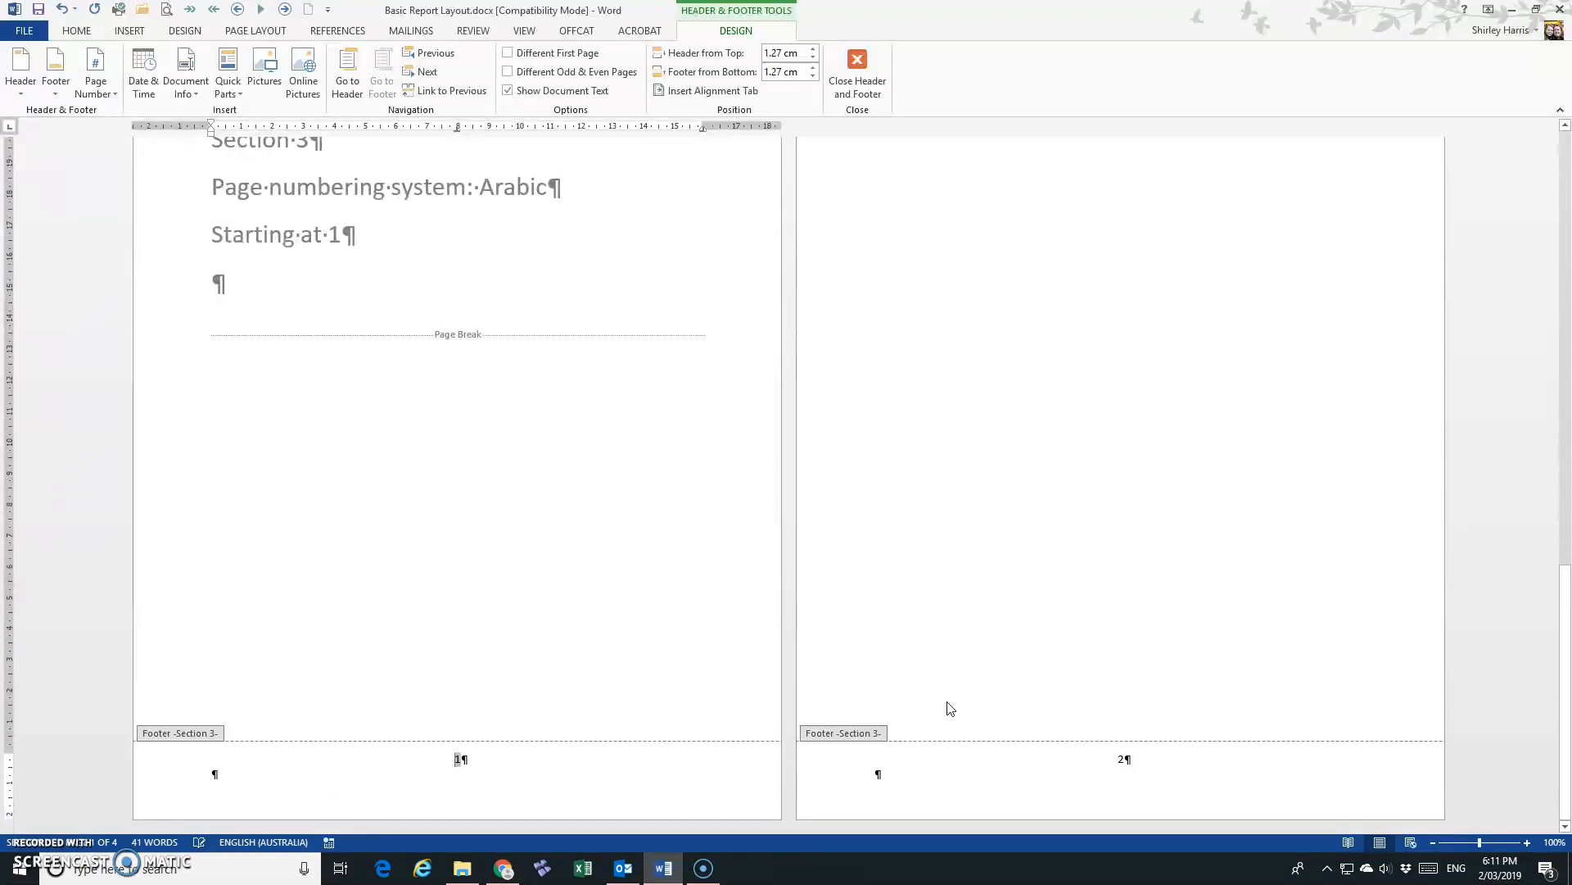
pyautogui.click(461, 764)
pyautogui.scroll(6, 1006, 720)
pyautogui.scroll(6, 1005, 721)
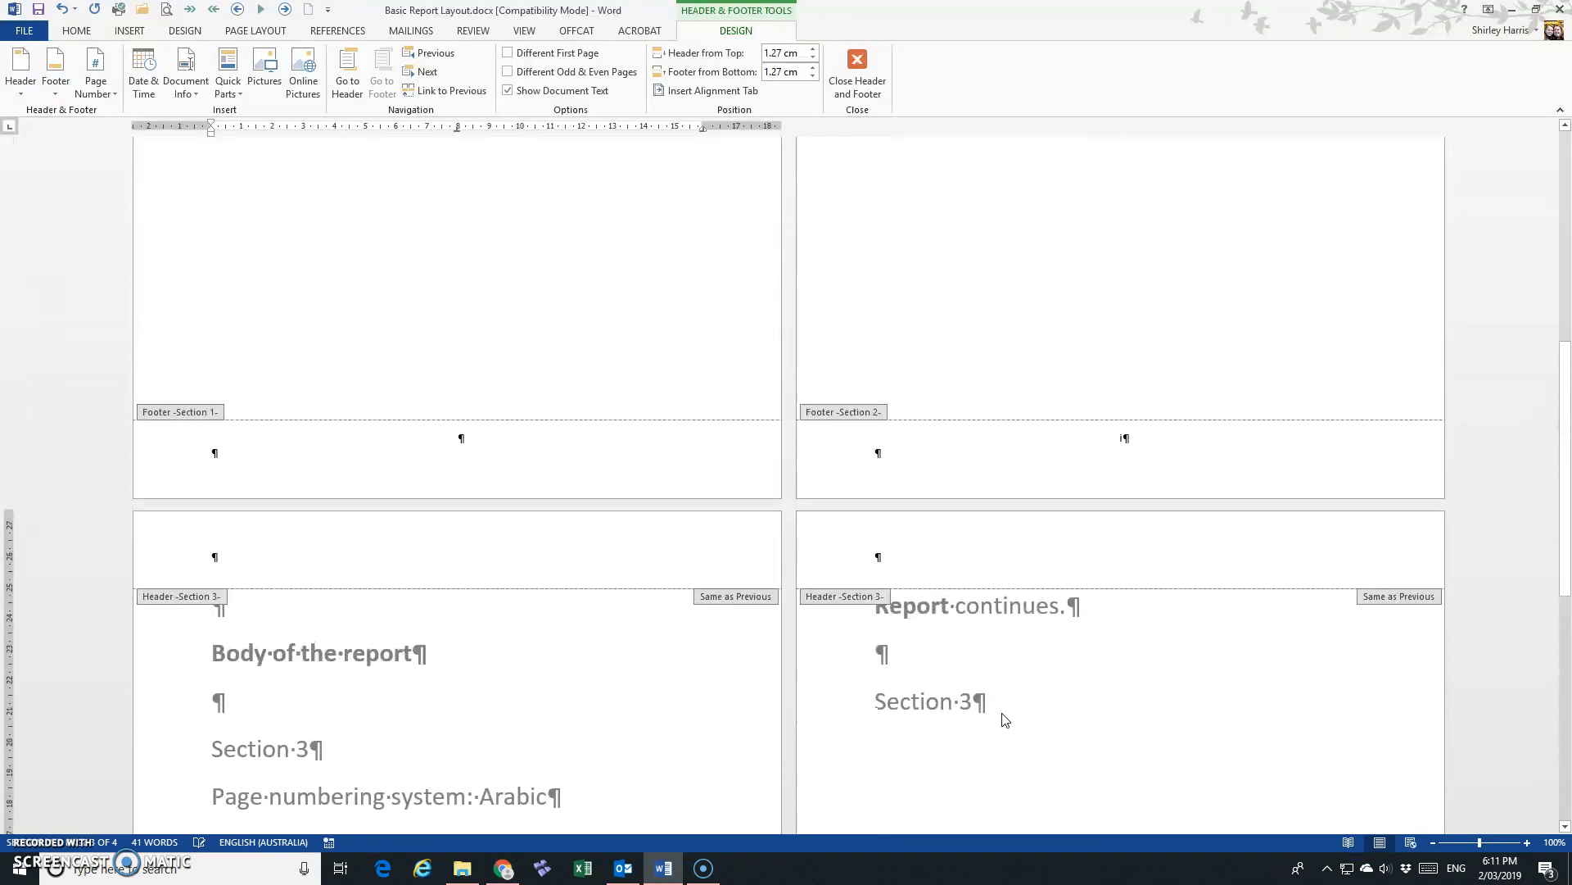
pyautogui.scroll(9, 1006, 720)
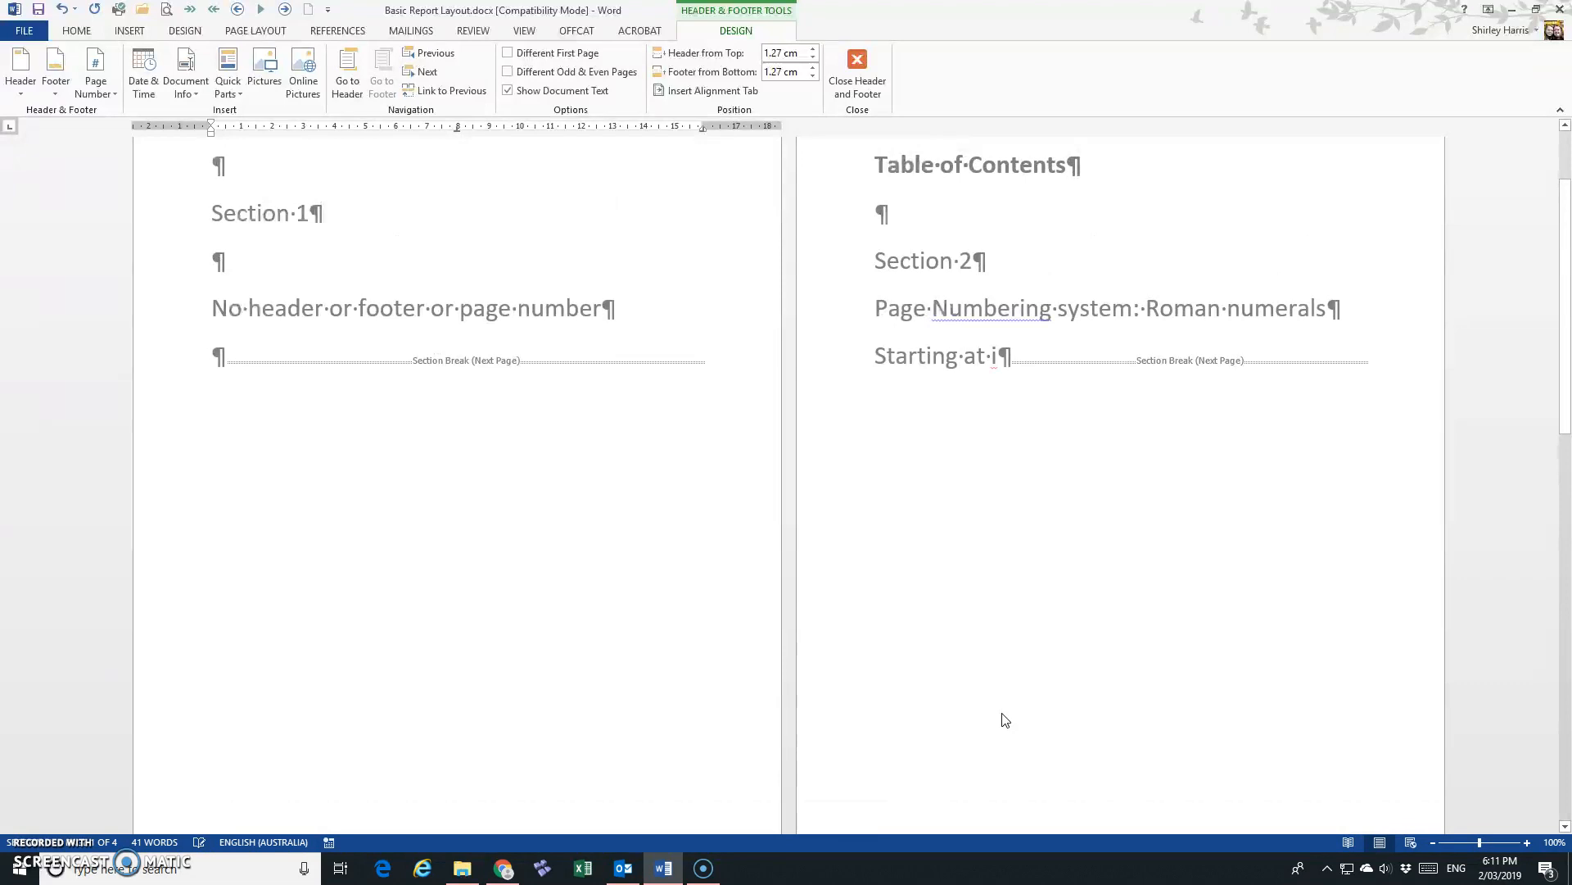
pyautogui.scroll(1, 1006, 721)
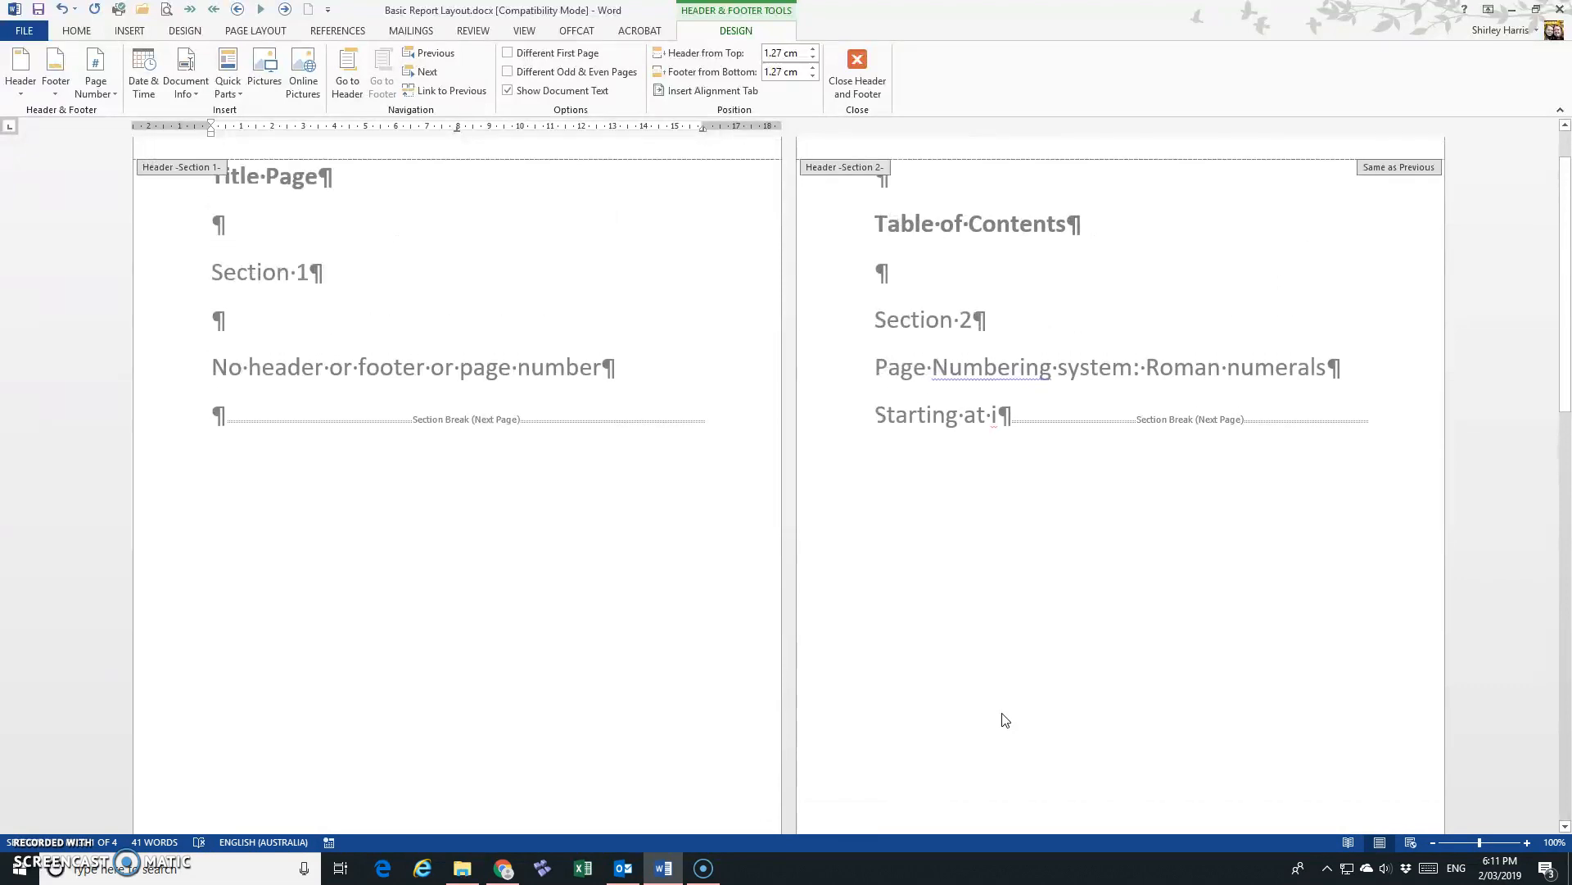